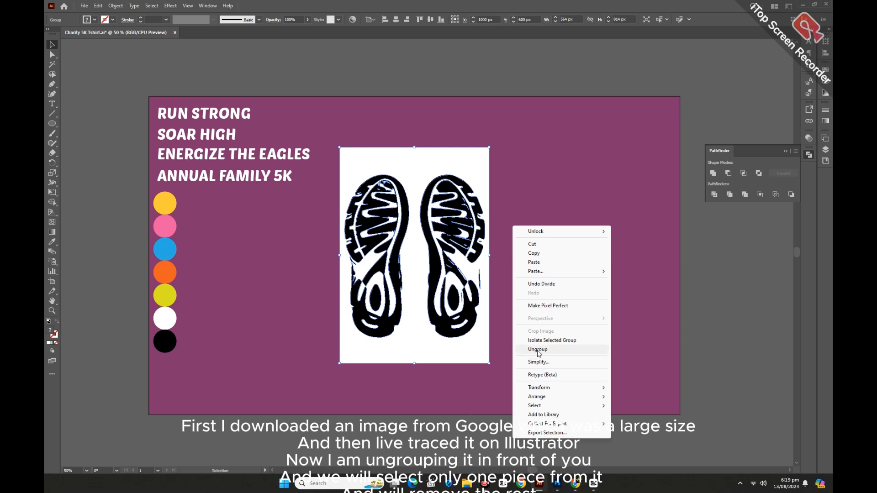
# Ungroup the live-traced pair of shoe prints
pyautogui.click(538, 350)
pyautogui.click(530, 289)
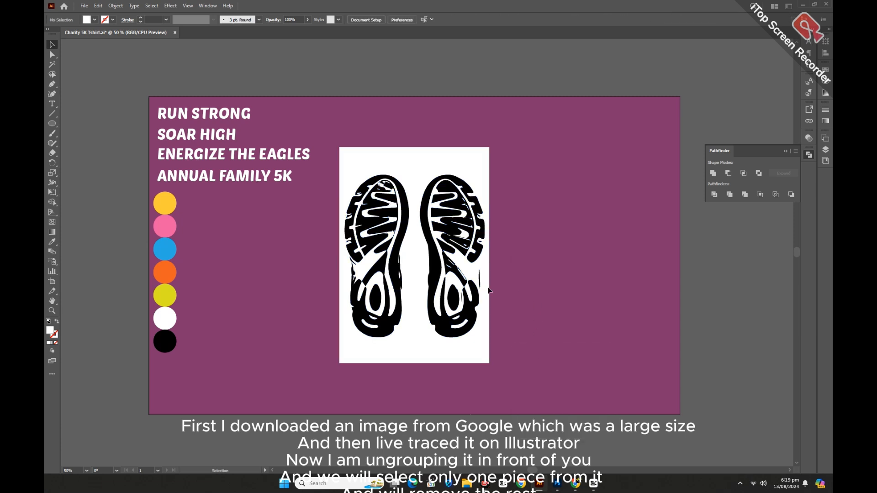
pyautogui.click(417, 276)
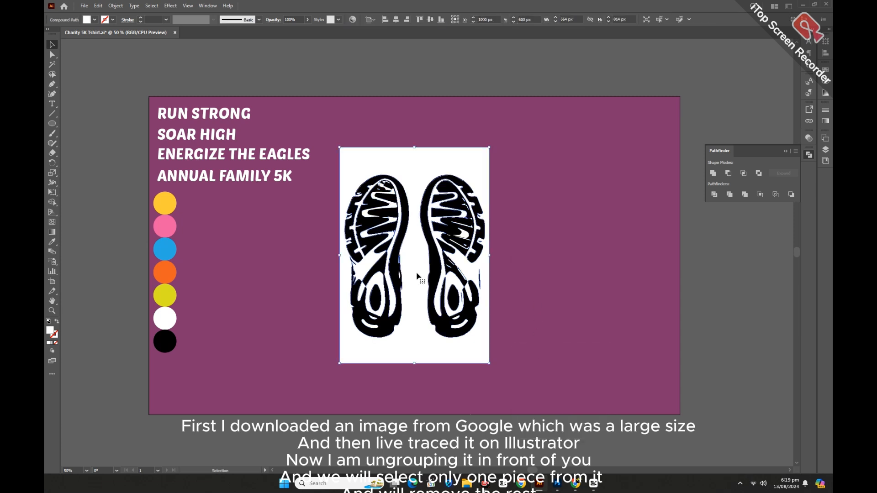
pyautogui.click(150, 79)
# Select the white areas of the shoe print tracing with the Magic Wand and delete them
pyautogui.click(53, 65)
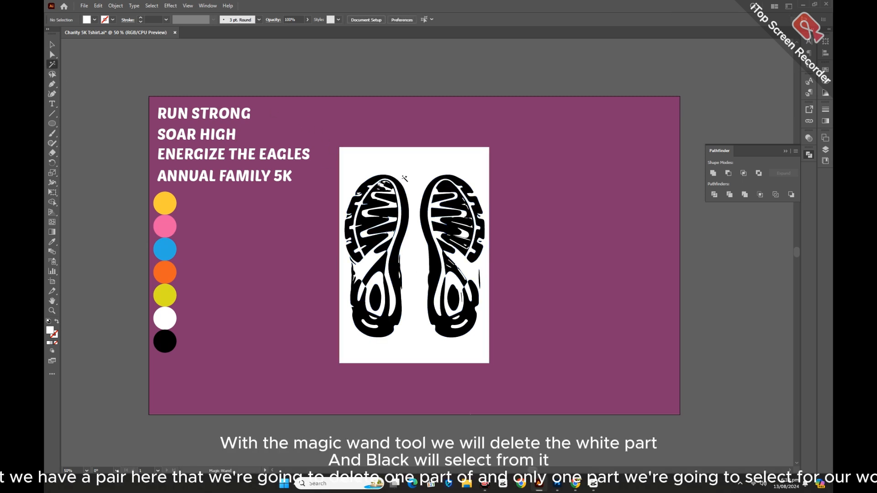
pyautogui.click(413, 167)
pyautogui.press('Delete')
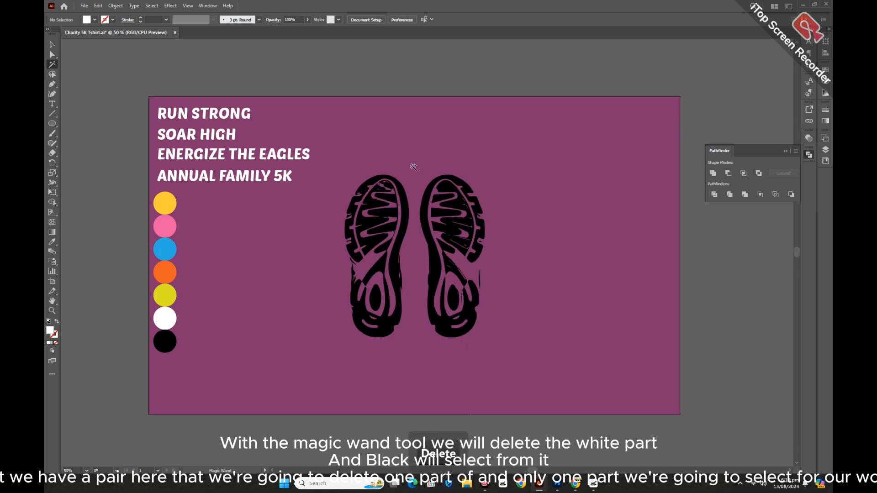
# Select all pieces of the right-hand shoe print and unite them with Pathfinder
pyautogui.click(51, 45)
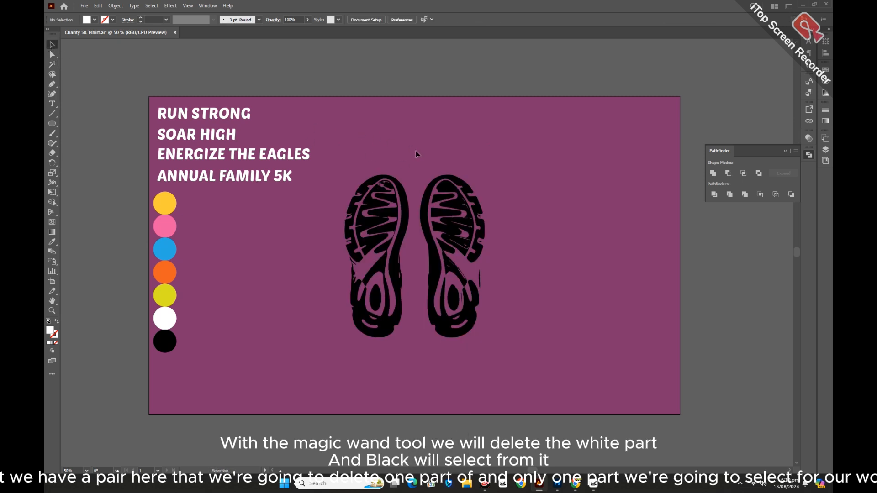
pyautogui.moveTo(415, 151); pyautogui.dragTo(457, 232)
pyautogui.moveTo(511, 348); pyautogui.dragTo(510, 348)
pyautogui.click(713, 173)
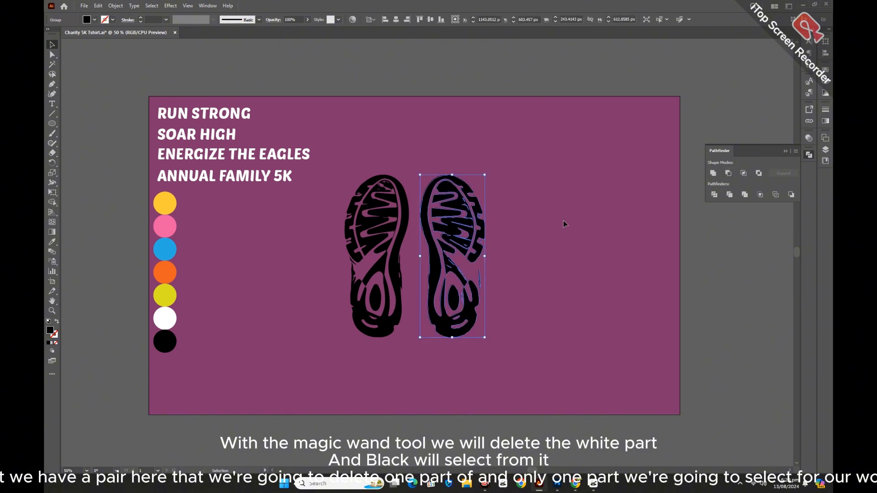
# Move the right-hand shoe print off the artboard and unite all pieces of the remaining left-hand print
pyautogui.moveTo(443, 261); pyautogui.dragTo(719, 294)
pyautogui.moveTo(429, 313); pyautogui.dragTo(456, 351)
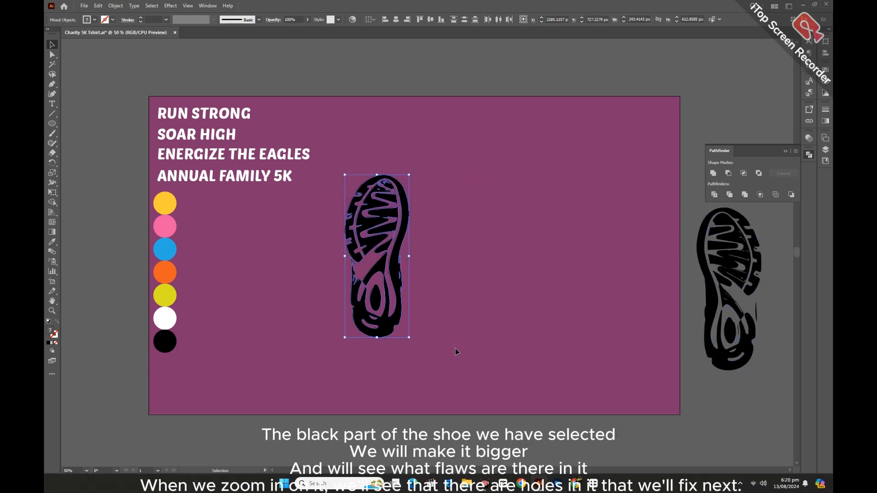
pyautogui.click(713, 174)
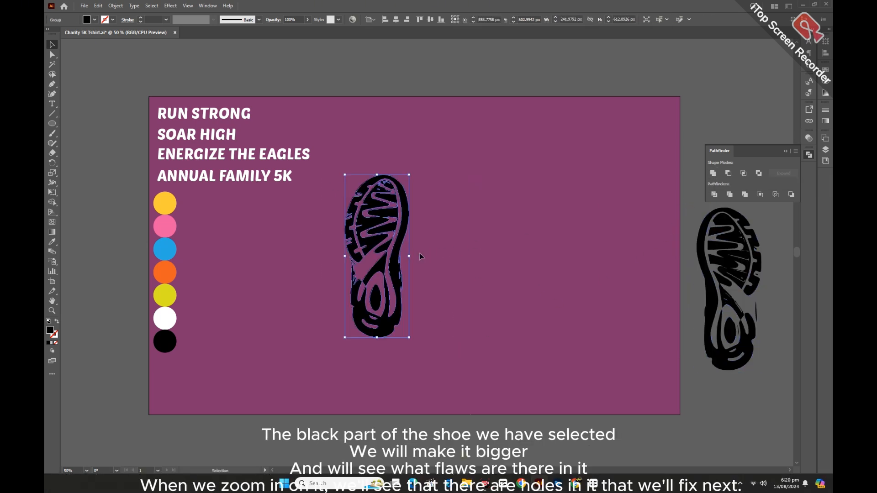
# Enlarge the remaining shoe print to about 400 × 1012 px and centre it horizontally on the artboard
pyautogui.moveTo(389, 249); pyautogui.dragTo(482, 256)
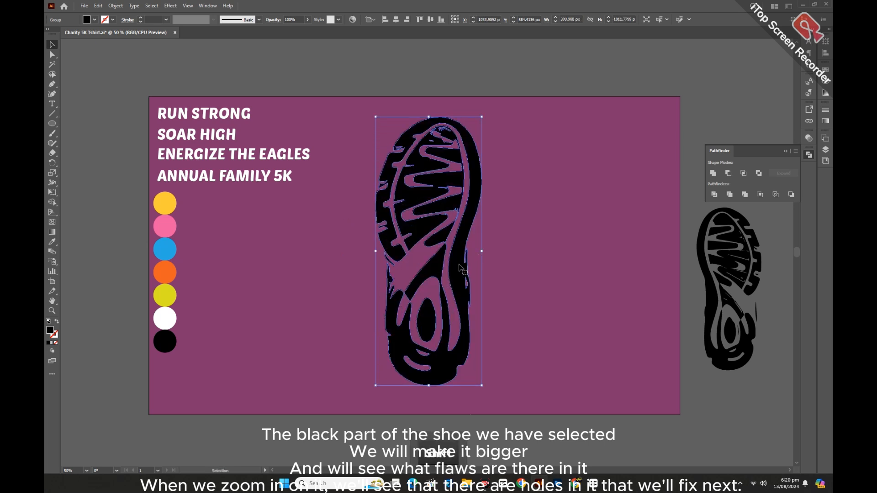
pyautogui.click(407, 20)
pyautogui.click(536, 199)
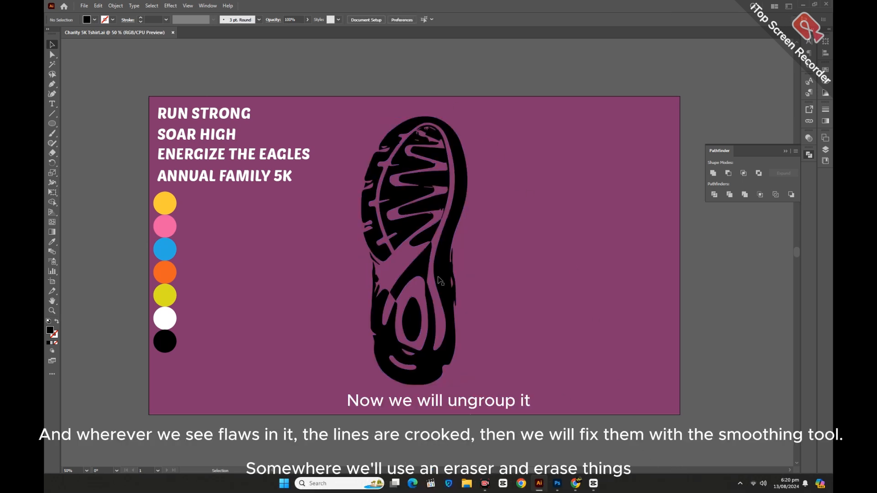
# Ungroup the enlarged shoe print and deselect it
pyautogui.click(441, 280)
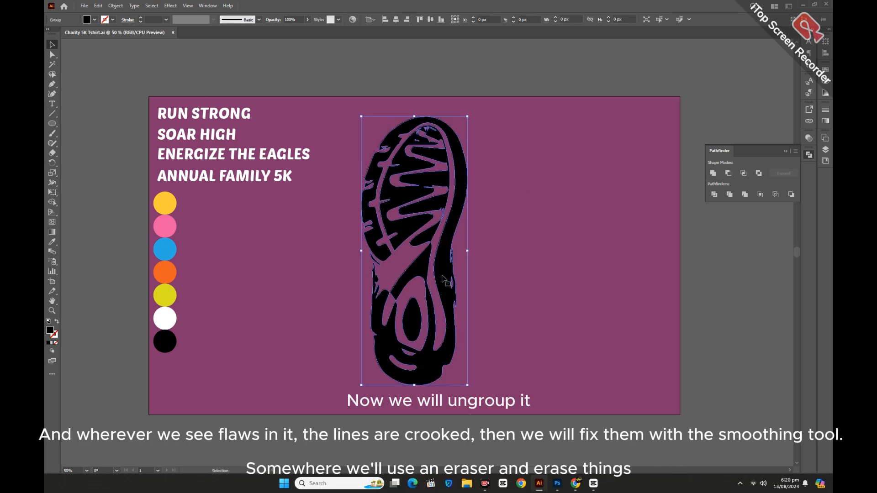
pyautogui.rightClick(443, 276)
pyautogui.click(468, 186)
pyautogui.click(496, 303)
# Erase the ragged bits along the shoe print's right edge and smooth its outer contour
pyautogui.click(408, 259)
pyautogui.click(54, 154)
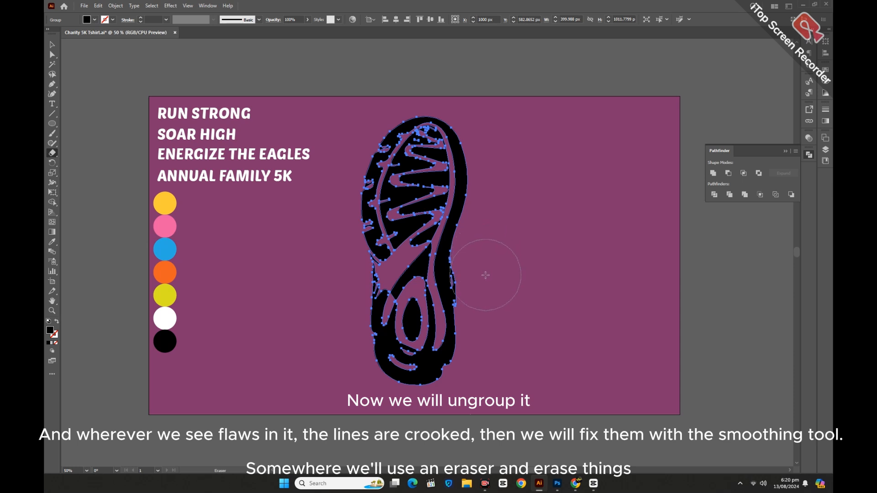
pyautogui.click(487, 295)
pyautogui.click(53, 143)
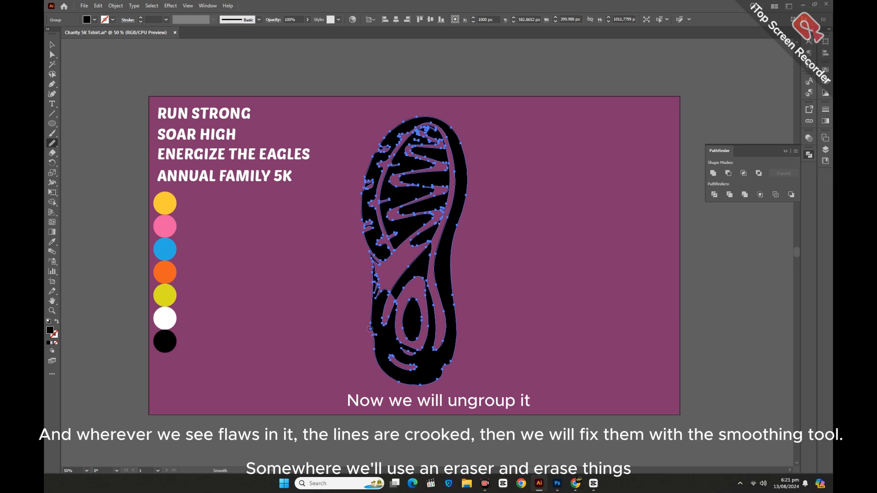
pyautogui.moveTo(444, 115); pyautogui.dragTo(461, 140)
# Ungroup the shoe print again so that its outer sole and inner tread are separate objects
pyautogui.press('v')
pyautogui.click(509, 275)
pyautogui.click(450, 315)
pyautogui.rightClick(479, 338)
pyautogui.click(507, 249)
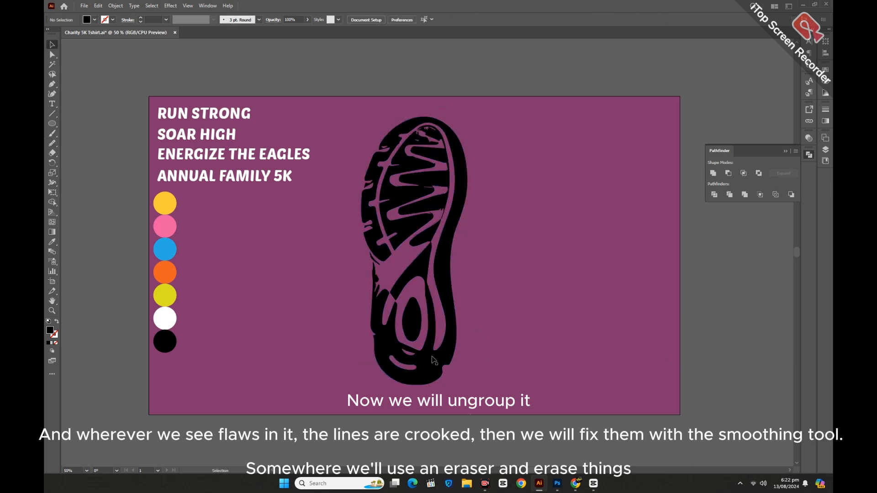
# Erase the thin leftover shapes just below the heel oval in the outer sole with a smaller Eraser
pyautogui.click(445, 265)
pyautogui.click(53, 153)
pyautogui.press('[')
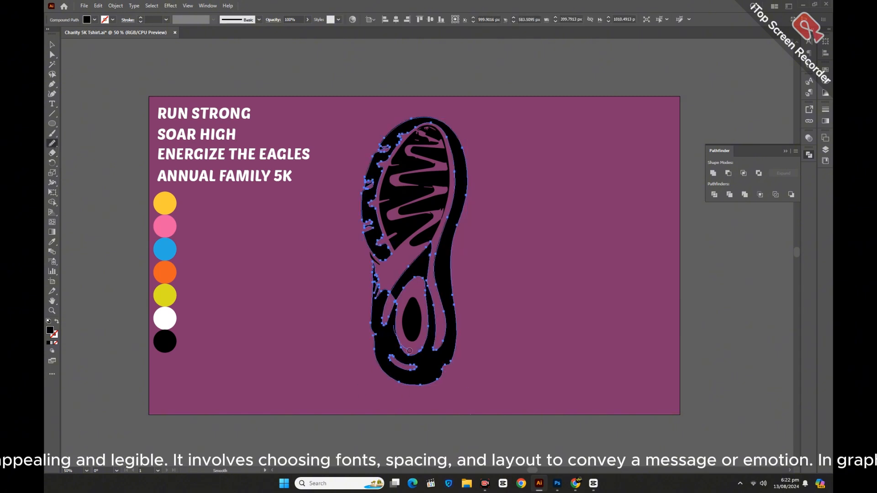
pyautogui.press('v')
pyautogui.hotkey('ctrl', 'shift', 'a')
# Cover the curved slots in the heel with a black shape drawn with the Pen tool
pyautogui.click(392, 351)
pyautogui.click(403, 358)
pyautogui.click(420, 362)
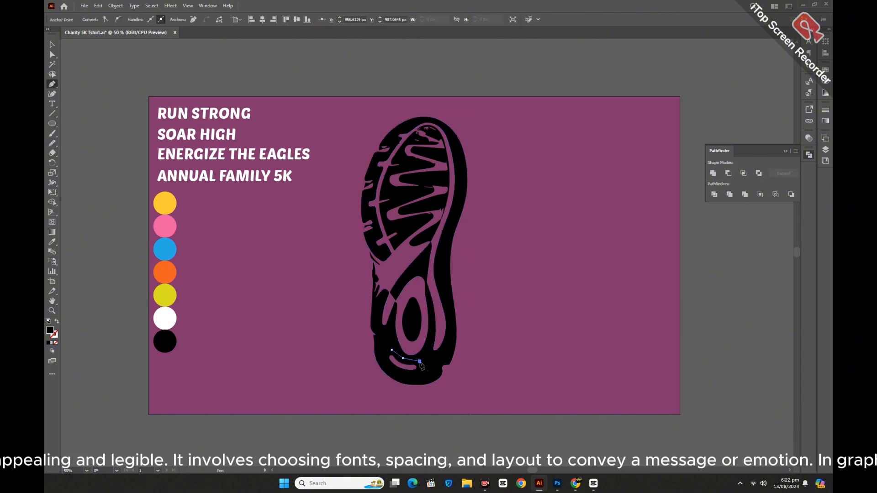
pyautogui.click(385, 351)
pyautogui.press('v')
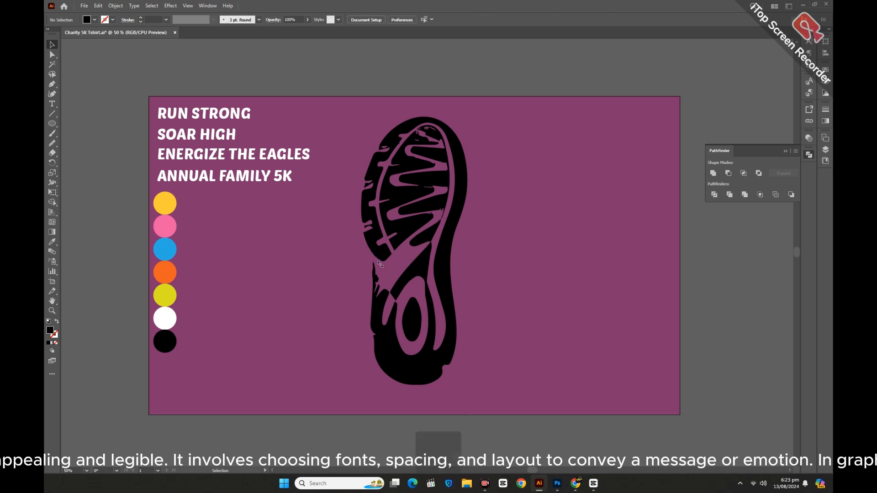
# Combine the left waist fragments into a compound path and fill the ragged waist edge with a black Pen-drawn shape
pyautogui.keyDown('shift'); pyautogui.click(376, 282); pyautogui.keyUp('shift')
pyautogui.hotkey('ctrl', '8')
pyautogui.hotkey('ctrl', 'shift', 'a')
pyautogui.press('p')
pyautogui.click(367, 246)
pyautogui.click(376, 281)
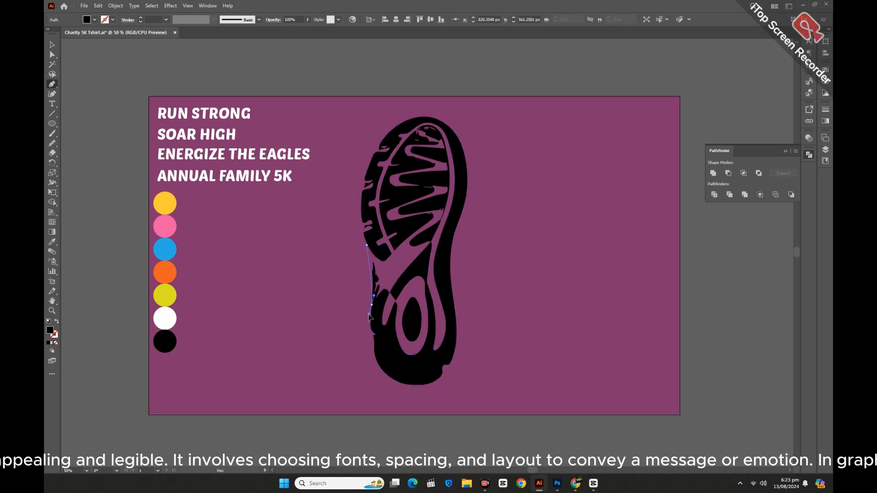
pyautogui.click(372, 304)
pyautogui.click(384, 291)
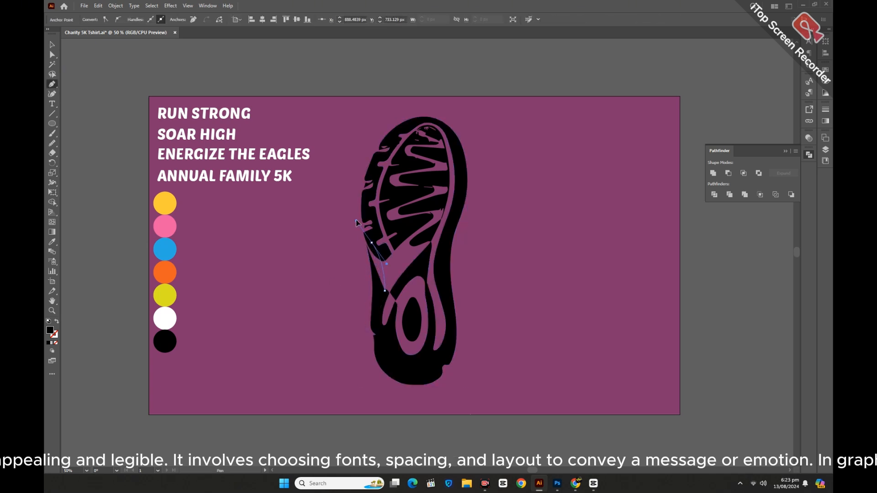
pyautogui.click(371, 243)
pyautogui.click(53, 45)
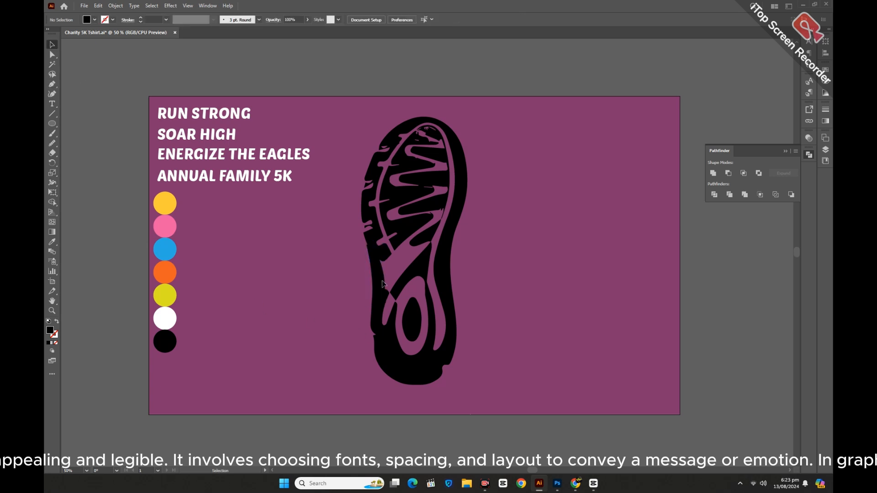
pyautogui.click(321, 310)
# Select the inner tread shape and erase through the right ends of its zigzag gaps to split it into separate pads
pyautogui.click(52, 311)
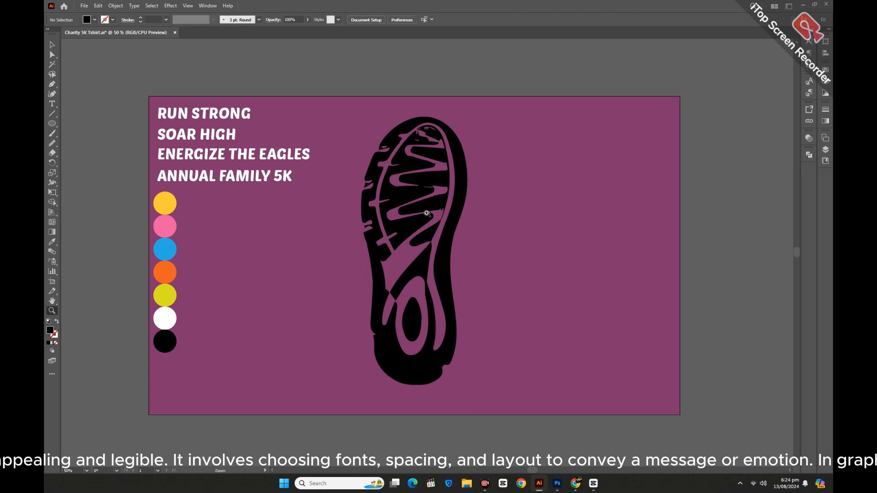
pyautogui.click(429, 216)
pyautogui.click(428, 215)
pyautogui.click(429, 216)
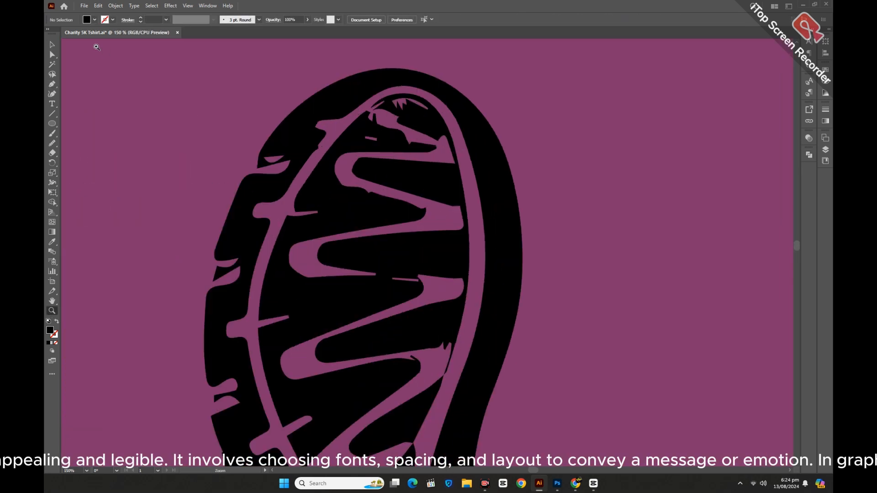
pyautogui.click(52, 45)
pyautogui.click(428, 179)
pyautogui.click(52, 152)
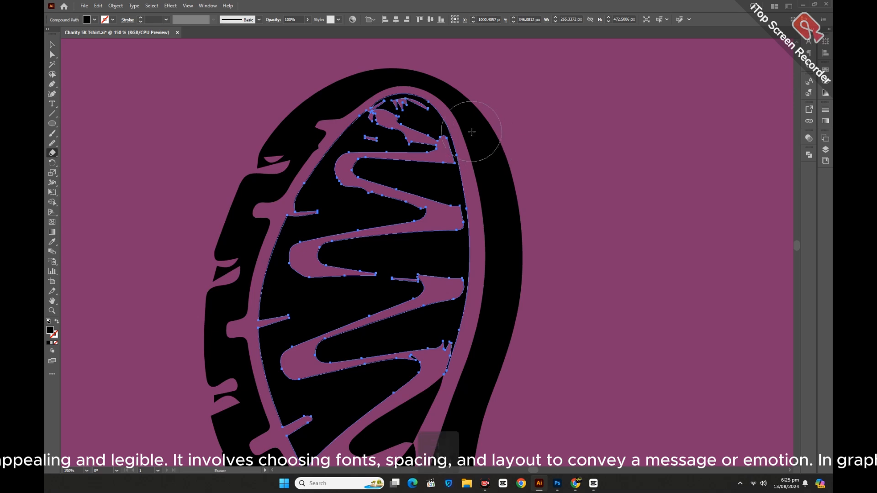
pyautogui.scroll(-5, 451, 145)
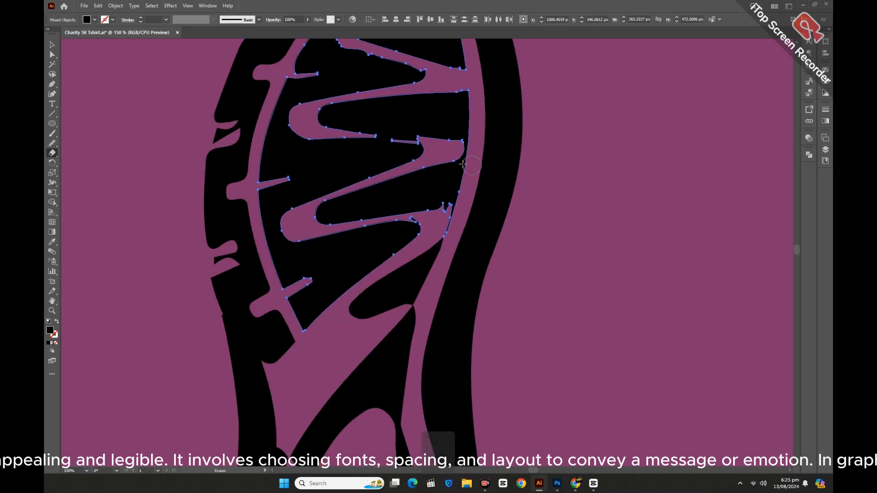
pyautogui.moveTo(450, 151)
pyautogui.mouseDown()
pyautogui.moveTo(512, 146)
pyautogui.moveTo(455, 160)
pyautogui.moveTo(447, 181)
pyautogui.moveTo(346, 135)
pyautogui.moveTo(323, 149)
pyautogui.moveTo(306, 141)
pyautogui.mouseUp()
pyautogui.scroll(-3, 461, 172)
pyautogui.scroll(7, 512, 194)
pyautogui.scroll(-1, 391, 200)
pyautogui.scroll(-1, 348, 169)
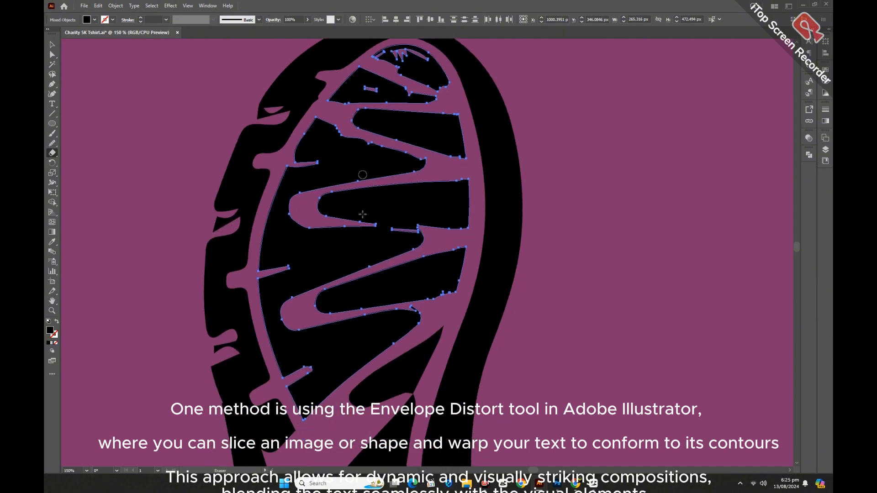
# Erase through the left ends of the tread's zigzag gaps and along the thin middle slot between two pads
pyautogui.moveTo(313, 221); pyautogui.dragTo(238, 202)
pyautogui.scroll(-2, 296, 248)
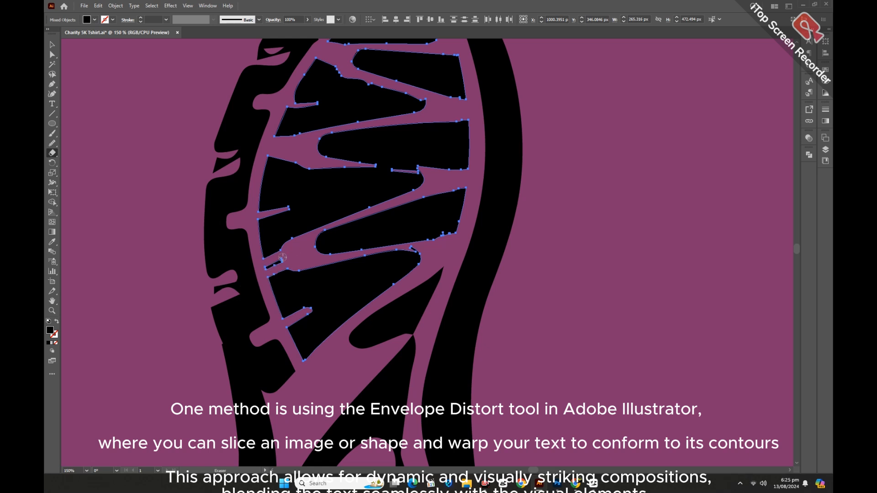
pyautogui.scroll(2, 292, 265)
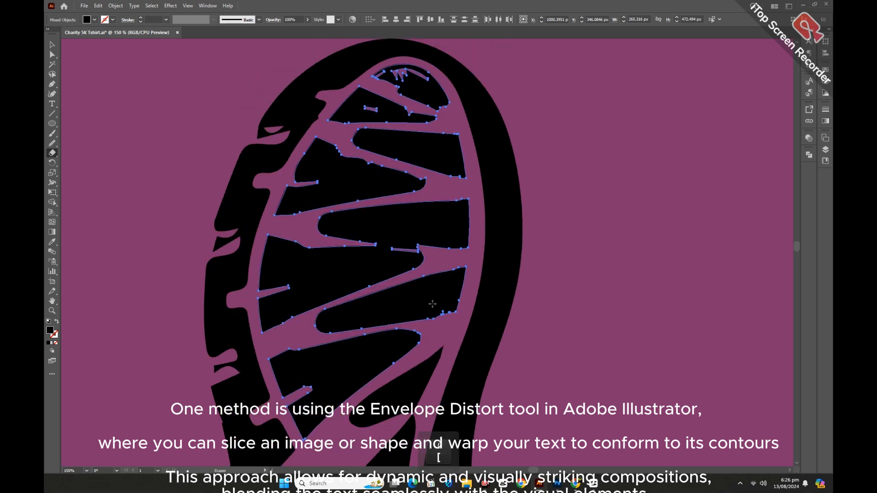
pyautogui.moveTo(350, 243)
pyautogui.mouseDown()
pyautogui.moveTo(419, 249)
pyautogui.moveTo(321, 246)
pyautogui.mouseUp()
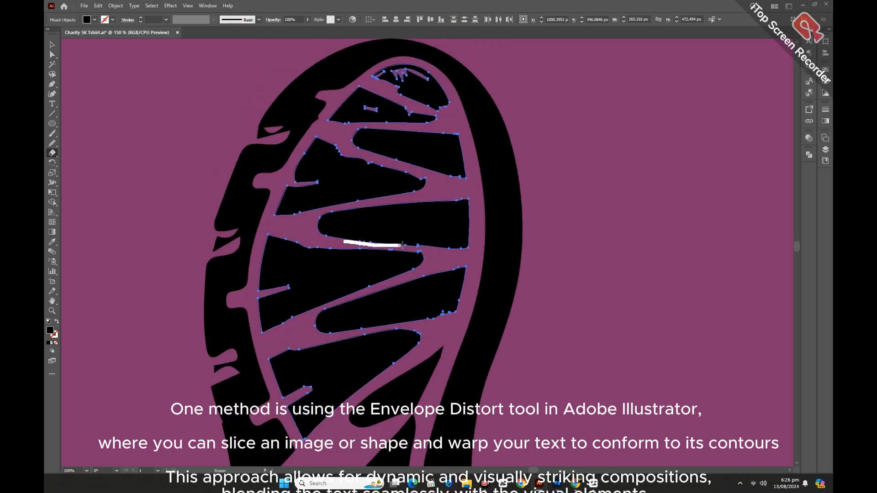
pyautogui.moveTo(402, 245); pyautogui.dragTo(417, 246)
pyautogui.scroll(1, 442, 253)
pyautogui.click(52, 45)
pyautogui.click(105, 150)
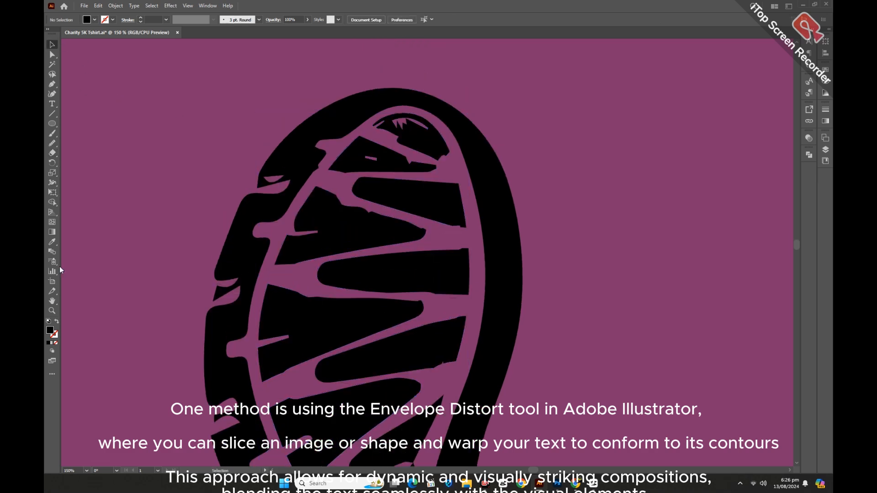
# Draw a black dome-shaped patch with the Pen tool over the uneven topmost tread pad, following its curved upper edge
pyautogui.click(52, 311)
pyautogui.click(418, 185)
pyautogui.click(433, 225)
pyautogui.click(434, 226)
pyautogui.click(52, 84)
pyautogui.click(293, 187)
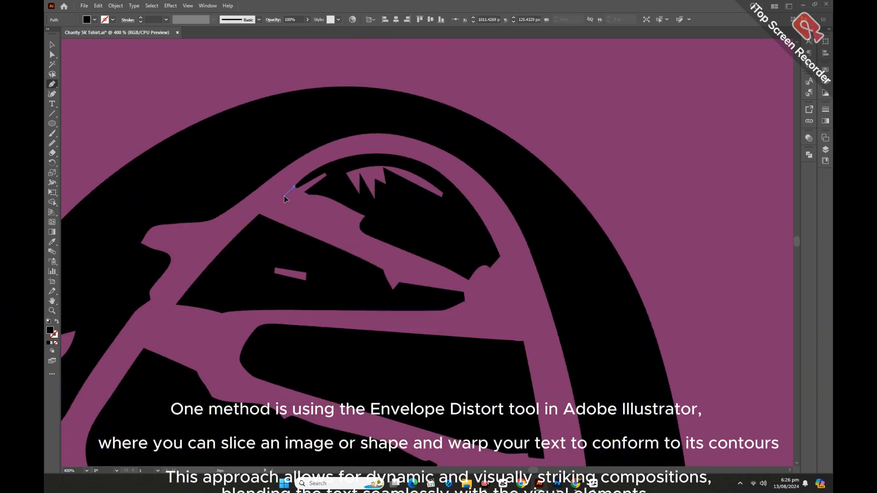
pyautogui.click(284, 197)
pyautogui.click(511, 296)
pyautogui.moveTo(465, 198); pyautogui.dragTo(502, 234)
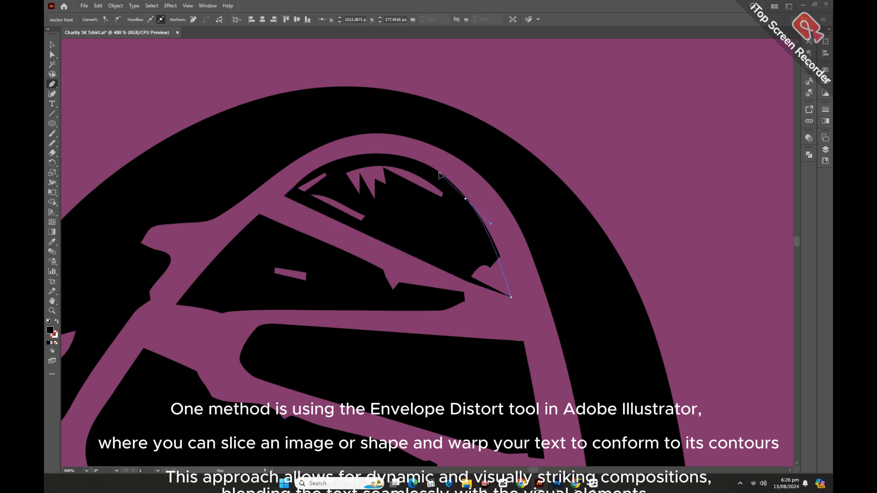
pyautogui.moveTo(293, 186); pyautogui.dragTo(218, 231)
# Unite the dome-shaped patch with the topmost tread pad using Pathfinder
pyautogui.press('v')
pyautogui.keyDown('shift'); pyautogui.click(375, 158); pyautogui.keyUp('shift')
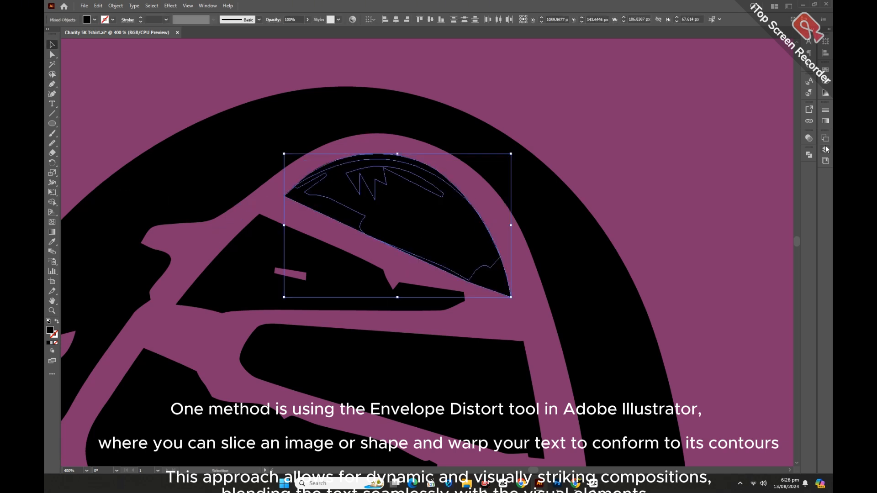
pyautogui.click(809, 155)
pyautogui.click(713, 173)
pyautogui.click(703, 251)
# Draw a black triangular patch with the Pen tool over the second tread pad, curving its left edge
pyautogui.scroll(-1, 250, 177)
pyautogui.press('p')
pyautogui.click(259, 175)
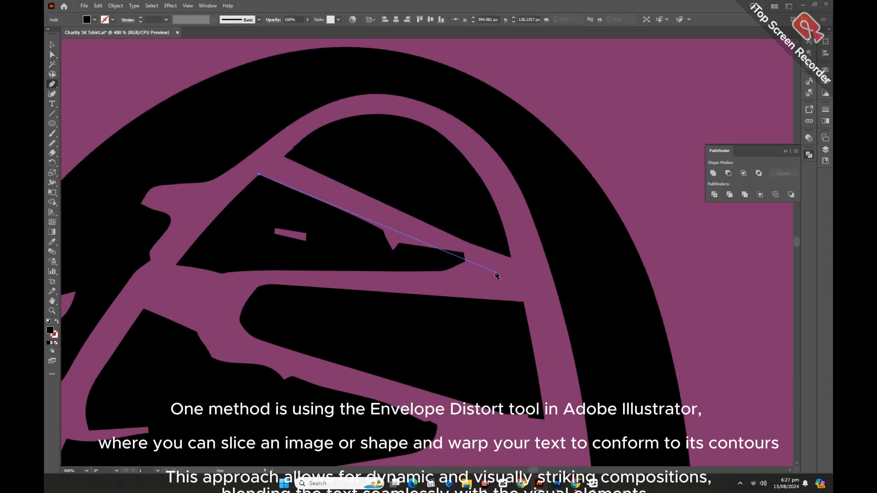
pyautogui.click(496, 273)
pyautogui.click(170, 277)
pyautogui.moveTo(260, 175); pyautogui.dragTo(316, 131)
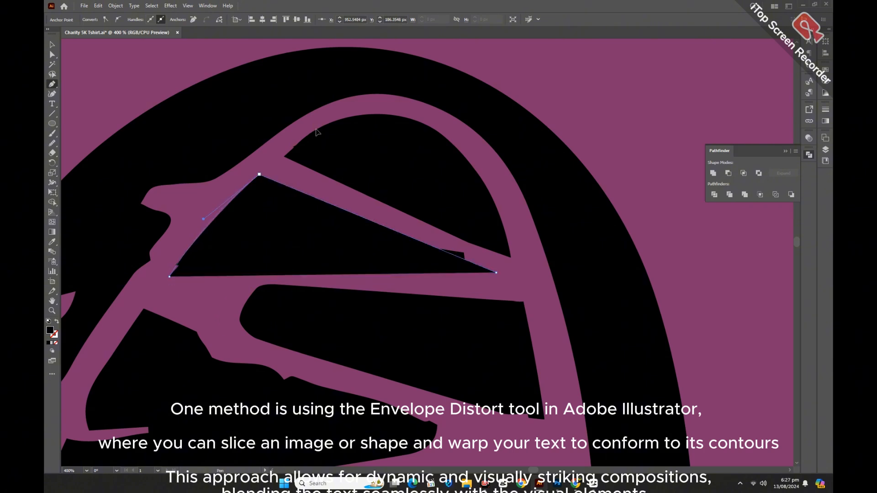
# Erase the corner of the second tread pad that sticks out beyond the triangular patch
pyautogui.press('v')
pyautogui.click(438, 248)
pyautogui.click(458, 254)
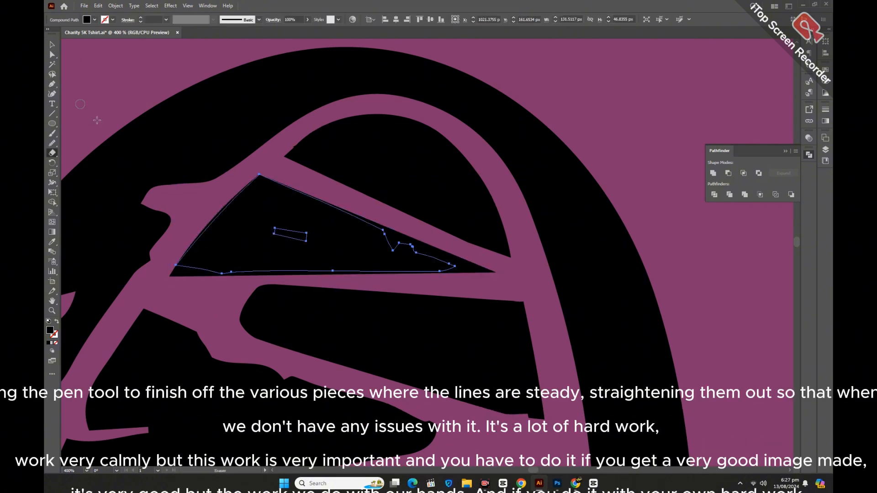
# Unite the triangular patch with the second tread pad using Pathfinder
pyautogui.keyDown('shift'); pyautogui.click(438, 249); pyautogui.keyUp('shift')
pyautogui.click(712, 174)
pyautogui.click(662, 184)
# Draw a black patch with the Pen tool over the third tread pad's jagged lower corner, giving it a straight lower edge
pyautogui.scroll(-3, 473, 353)
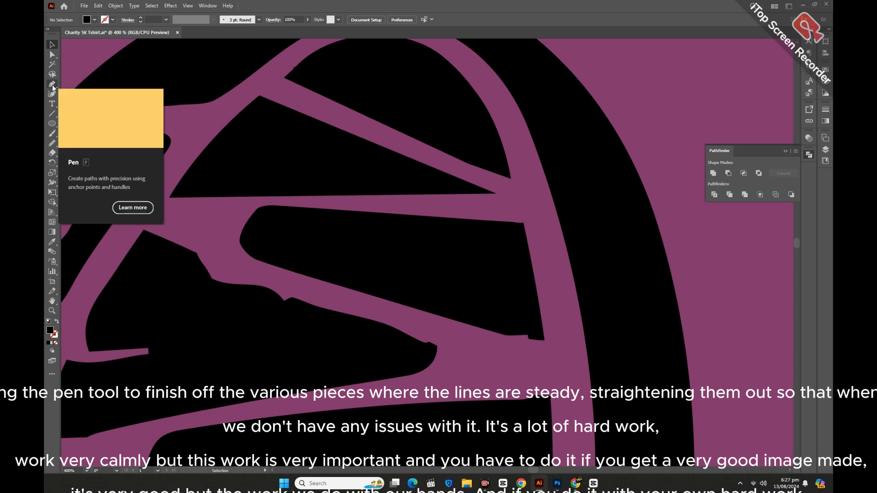
pyautogui.click(52, 85)
pyautogui.click(544, 341)
pyautogui.hotkey('ctrl', 'z')
pyautogui.click(544, 338)
pyautogui.click(544, 348)
pyautogui.click(333, 285)
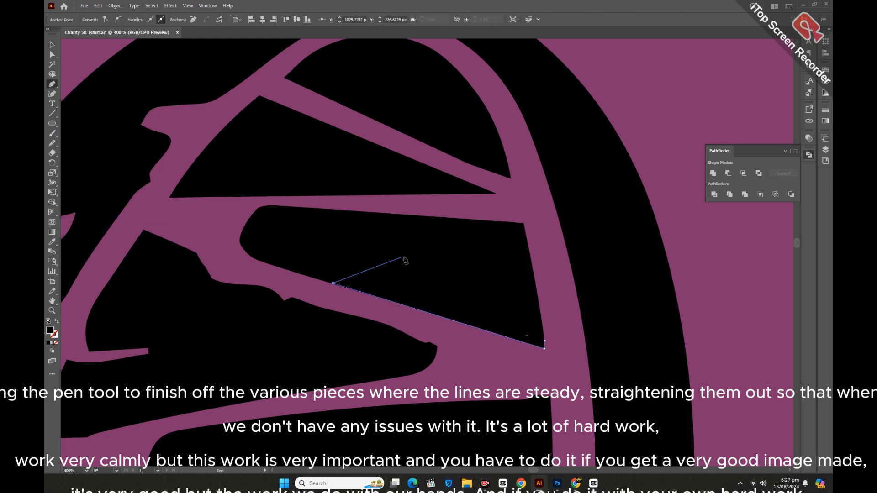
pyautogui.click(406, 258)
# Unite the corner patch with the third tread pad
pyautogui.click(52, 54)
pyautogui.click(458, 335)
pyautogui.press('v')
pyautogui.click(465, 314)
# Draw a black patch with the Pen tool over the large fourth tread pad, with a curved left edge and straight upper edge
pyautogui.scroll(-3, 465, 313)
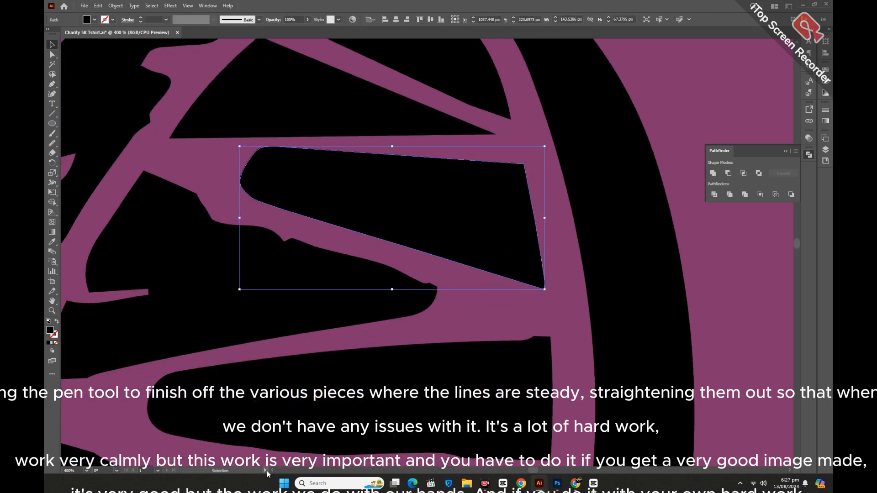
pyautogui.hscroll(-5, 466, 314)
pyautogui.press('p')
pyautogui.click(221, 381)
pyautogui.moveTo(332, 170); pyautogui.dragTo(401, 95)
pyautogui.click(626, 285)
pyautogui.click(623, 299)
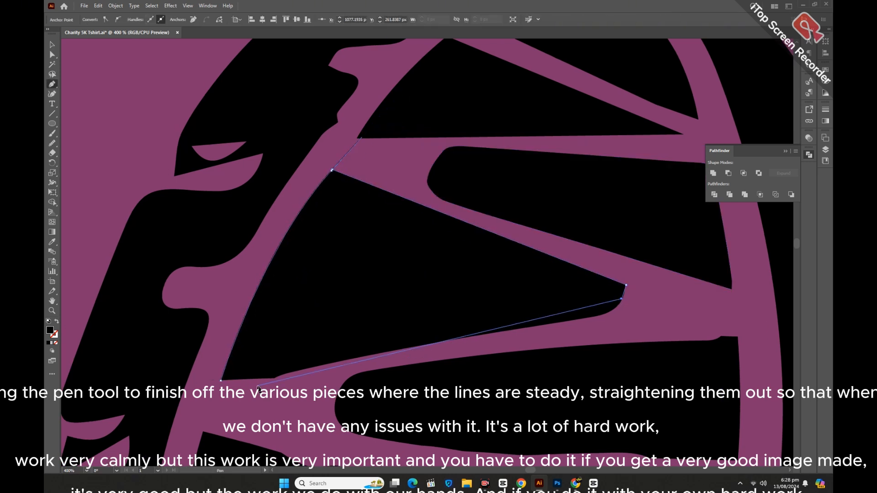
pyautogui.click(281, 374)
pyautogui.click(240, 374)
pyautogui.click(221, 381)
# Unite the patch with the fourth tread pad and erase the sliver sticking out beyond its upper corner
pyautogui.press('v')
pyautogui.moveTo(388, 183); pyautogui.dragTo(413, 227)
pyautogui.click(714, 174)
pyautogui.click(52, 153)
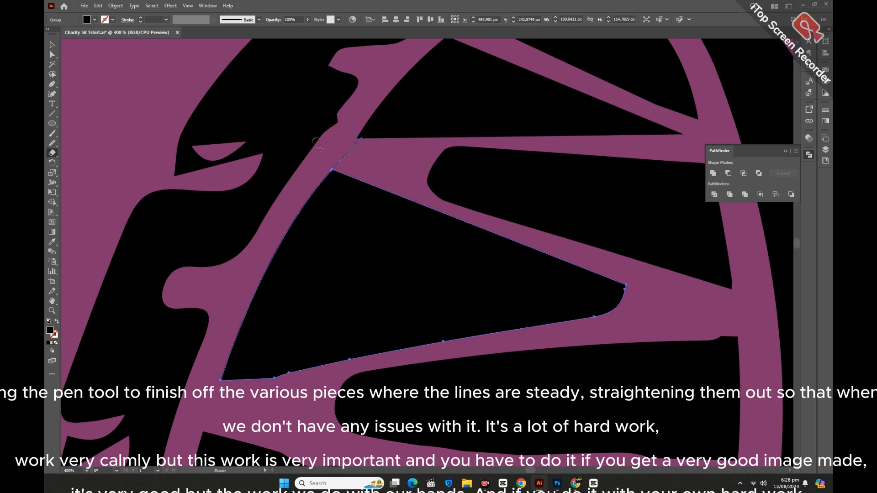
pyautogui.click(52, 45)
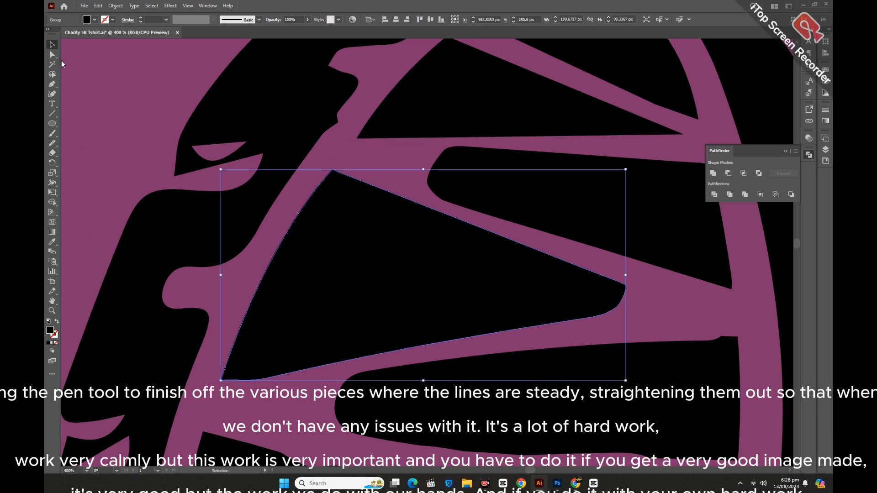
pyautogui.click(110, 83)
# Delete the small stray piece near the right end of the fifth tread pad
pyautogui.scroll(-10, 529, 295)
pyautogui.moveTo(680, 355); pyautogui.dragTo(716, 373)
pyautogui.press('Delete')
pyautogui.scroll(1, 669, 327)
# Draw a black patch with the Pen tool over the right part of the fifth tread pad, curving along its upper edge
pyautogui.press('p')
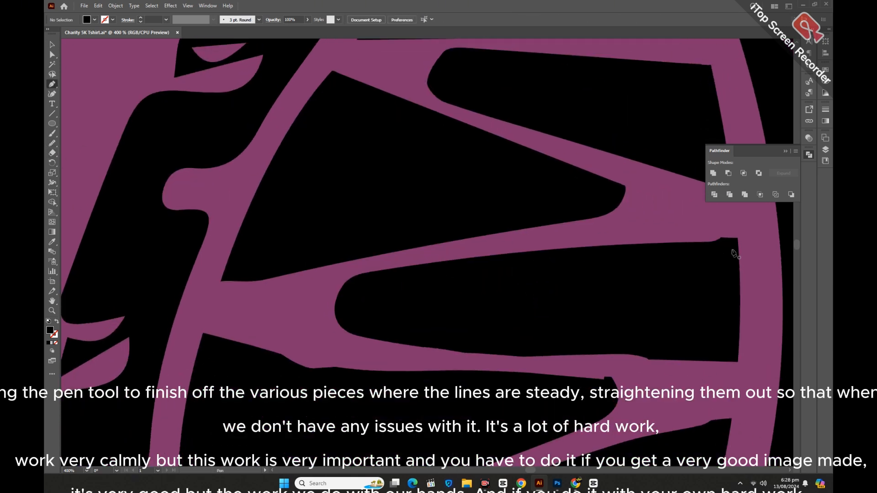
pyautogui.click(738, 238)
pyautogui.moveTo(527, 252); pyautogui.dragTo(431, 265)
pyautogui.click(433, 311)
pyautogui.click(539, 356)
pyautogui.click(649, 359)
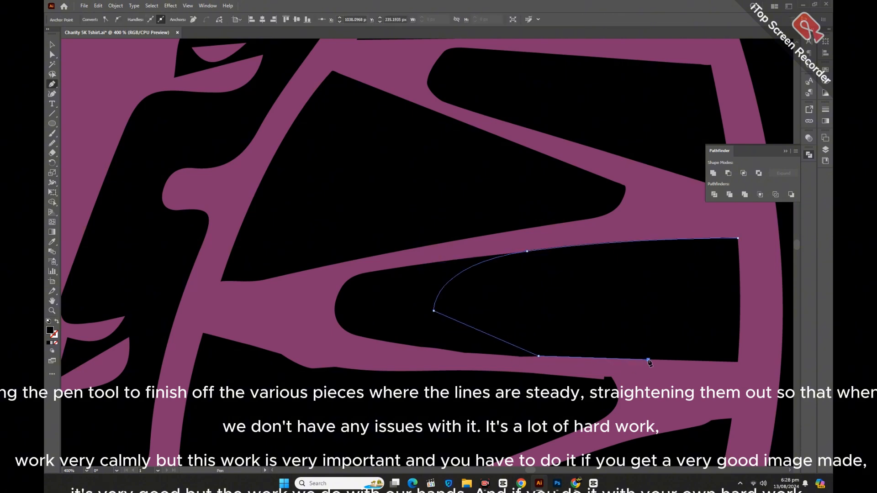
pyautogui.click(686, 303)
# Unite the patch with the fifth tread pad using Pathfinder
pyautogui.click(52, 45)
pyautogui.moveTo(677, 220); pyautogui.dragTo(688, 265)
pyautogui.click(713, 173)
pyautogui.scroll(-6, 639, 289)
pyautogui.click(606, 286)
# Draw a black Pen tool patch over the sixth tread pad that straightens its upper edge and fills the notch in its curved left edge
pyautogui.click(53, 84)
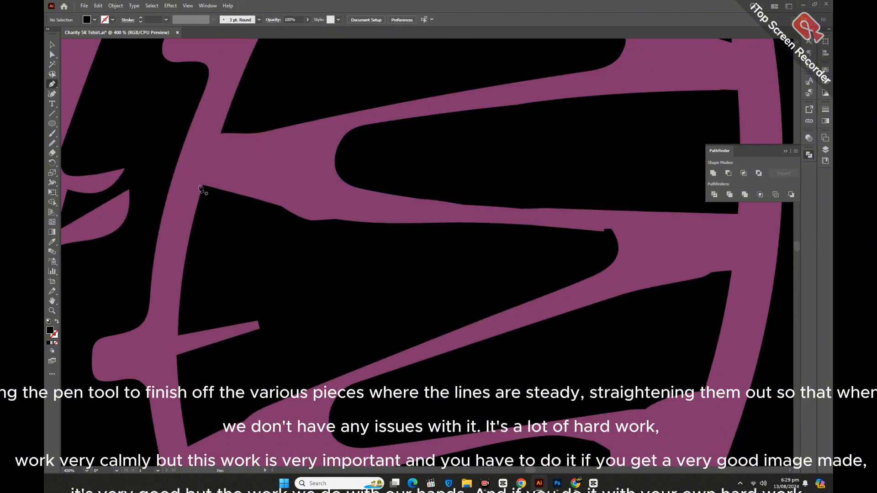
pyautogui.click(204, 185)
pyautogui.click(611, 228)
pyautogui.click(616, 246)
pyautogui.click(188, 447)
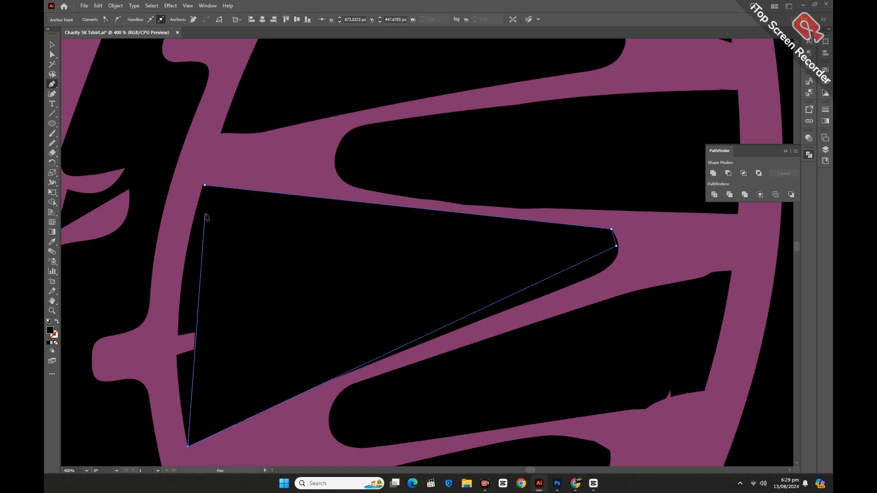
pyautogui.moveTo(204, 185); pyautogui.dragTo(256, 76)
pyautogui.press('v')
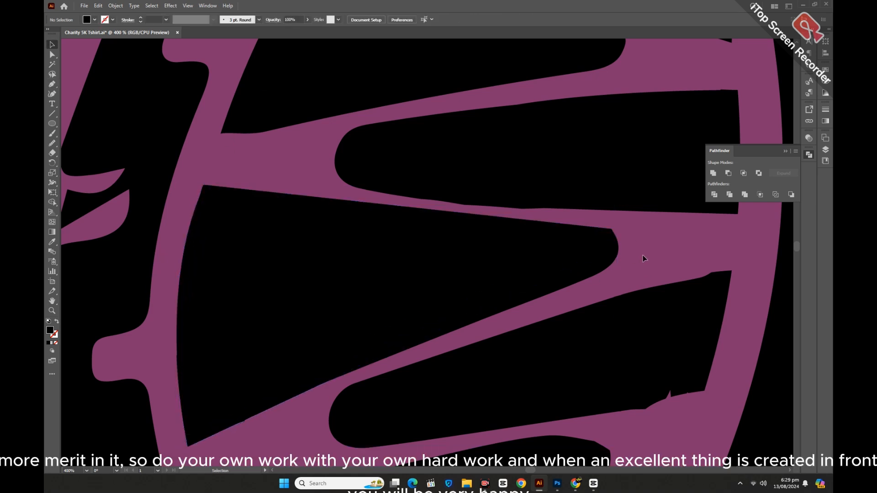
pyautogui.click(640, 249)
# Draw a black patch with the Pen tool over the jagged right end of the seventh tread pad
pyautogui.scroll(-2, 499, 412)
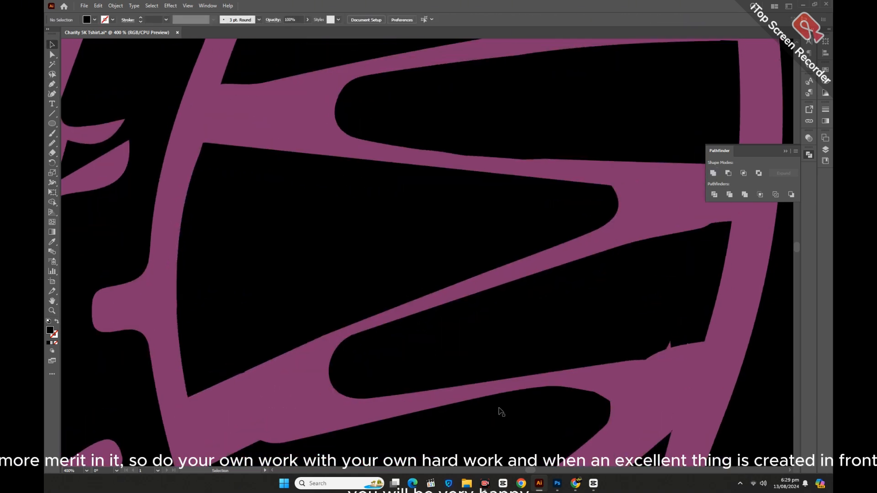
pyautogui.hscroll(5, 542, 398)
pyautogui.click(505, 360)
pyautogui.click(562, 348)
pyautogui.moveTo(589, 222); pyautogui.dragTo(587, 202)
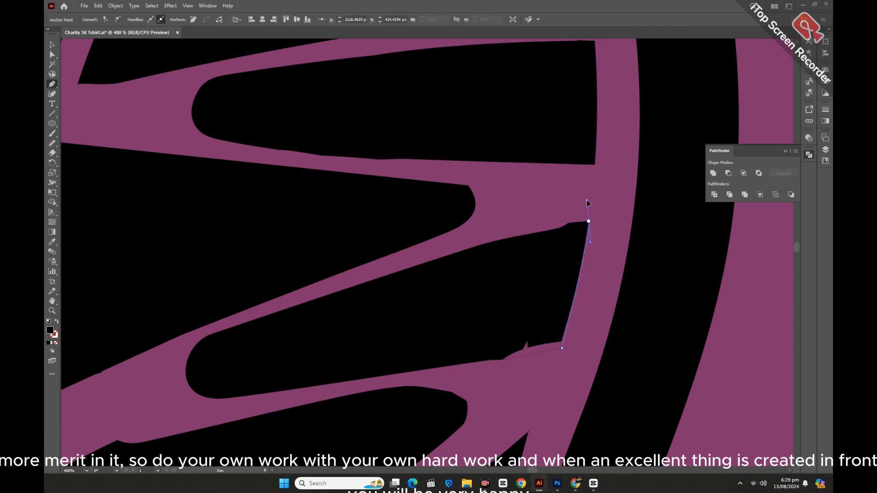
pyautogui.click(588, 221)
pyautogui.click(569, 223)
pyautogui.click(370, 281)
pyautogui.click(402, 307)
# Unite the end patch with the seventh tread pad using Pathfinder
pyautogui.click(52, 45)
pyautogui.keyDown('shift'); pyautogui.click(412, 319); pyautogui.keyUp('shift')
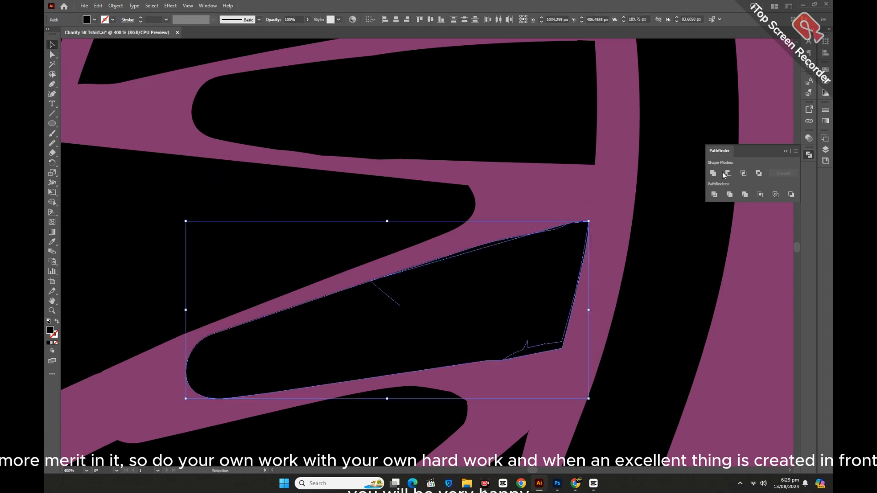
pyautogui.click(713, 173)
# Smooth the upper and lower edges of the seventh tread pad with the Smooth tool
pyautogui.click(52, 143)
pyautogui.moveTo(569, 223); pyautogui.dragTo(288, 308)
pyautogui.moveTo(514, 358)
pyautogui.mouseDown()
pyautogui.moveTo(435, 361)
pyautogui.moveTo(283, 391)
pyautogui.mouseUp()
pyautogui.click(52, 45)
pyautogui.click(519, 172)
# Draw a black patch with the Pen tool over the eighth tread pad, curving along its left edge to cover the notch
pyautogui.scroll(-7, 518, 172)
pyautogui.scroll(-1, 331, 367)
pyautogui.click(272, 470)
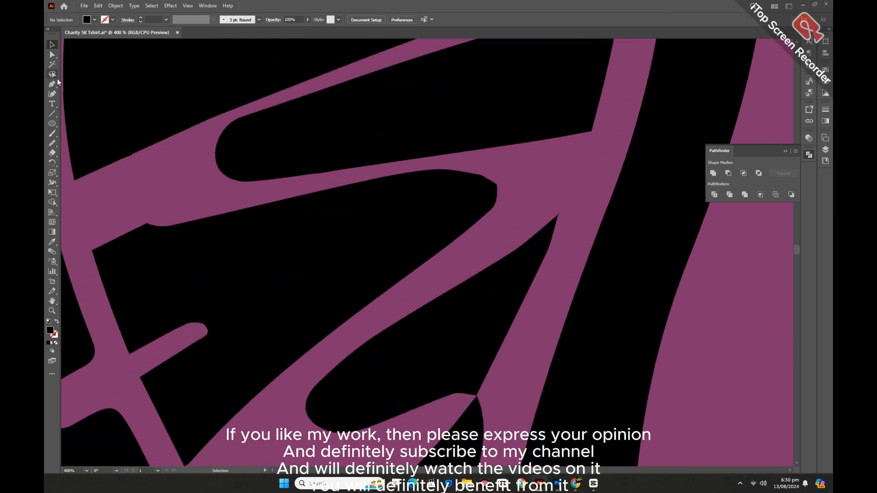
pyautogui.click(52, 84)
pyautogui.scroll(-1, 185, 428)
pyautogui.click(185, 427)
pyautogui.moveTo(92, 211); pyautogui.dragTo(141, 254)
pyautogui.click(323, 227)
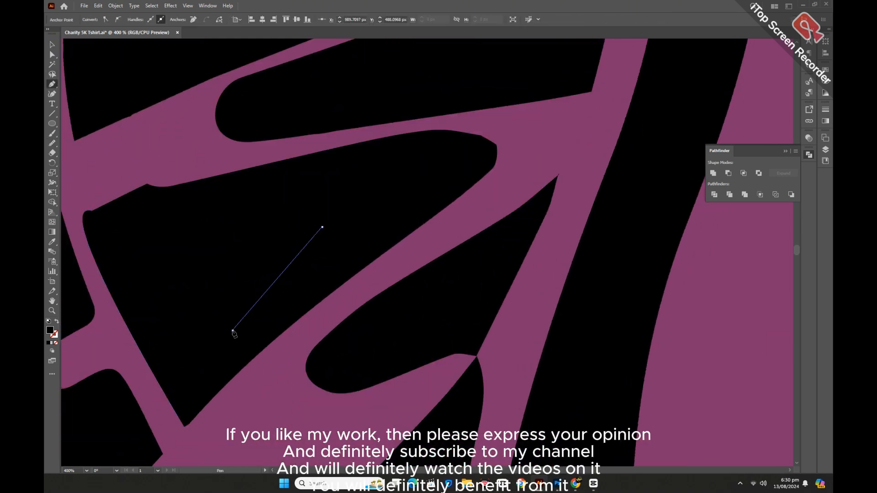
# Unite the patch with the eighth tread pad using Pathfinder
pyautogui.click(52, 45)
pyautogui.moveTo(132, 171); pyautogui.dragTo(206, 283)
pyautogui.click(713, 173)
# Smooth the upper edge and the rounded right end of the eighth tread pad with the Smooth tool
pyautogui.hotkey('shift', 'e')
pyautogui.moveTo(118, 195)
pyautogui.mouseDown()
pyautogui.moveTo(186, 181)
pyautogui.moveTo(135, 187)
pyautogui.mouseUp()
pyautogui.moveTo(85, 209); pyautogui.dragTo(501, 148)
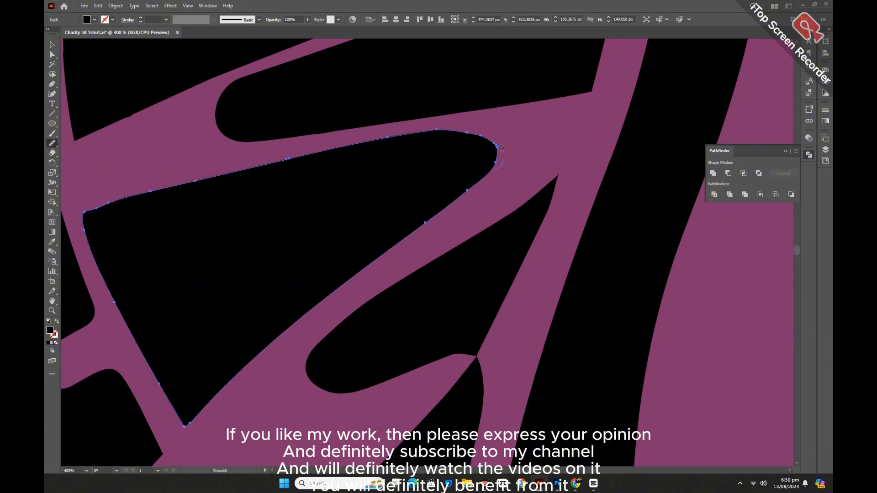
pyautogui.press('v')
pyautogui.click(407, 264)
# Move the four lines of slogan text down into the space between the colour swatches and the shoe print
pyautogui.scroll(-2, 407, 265)
pyautogui.scroll(-5, 407, 265)
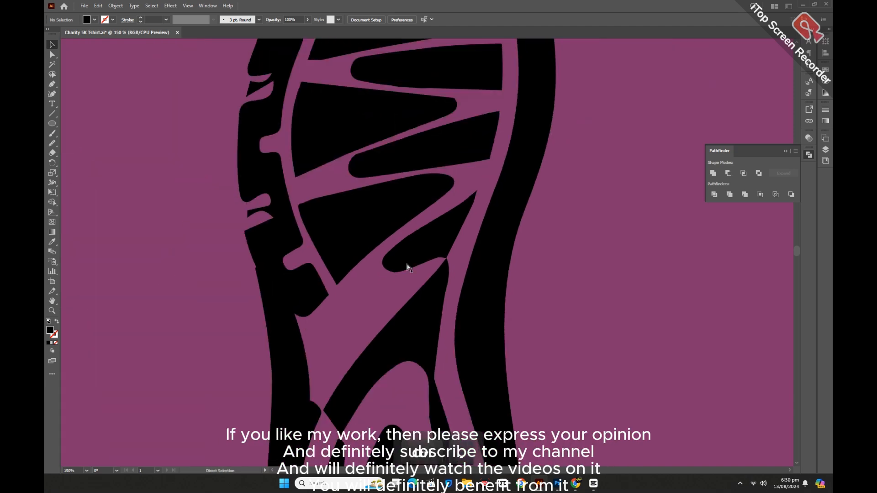
pyautogui.scroll(-3, 407, 267)
pyautogui.scroll(1, 546, 278)
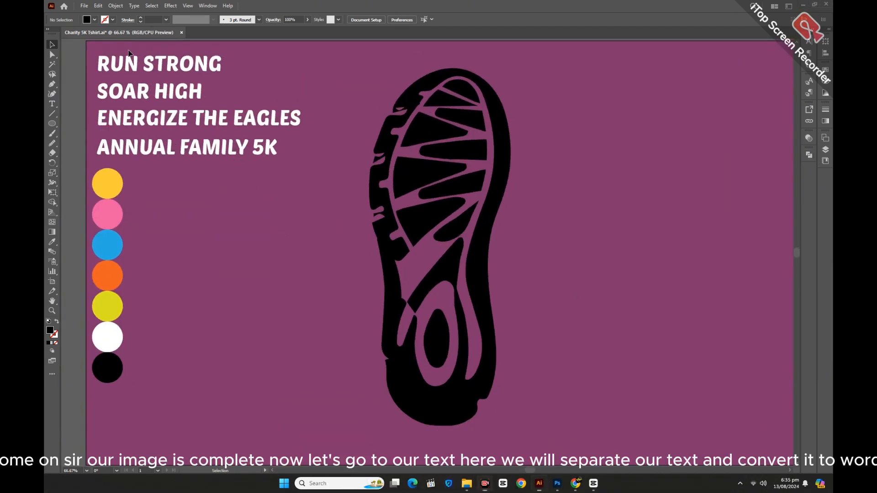
pyautogui.moveTo(190, 146); pyautogui.dragTo(250, 294)
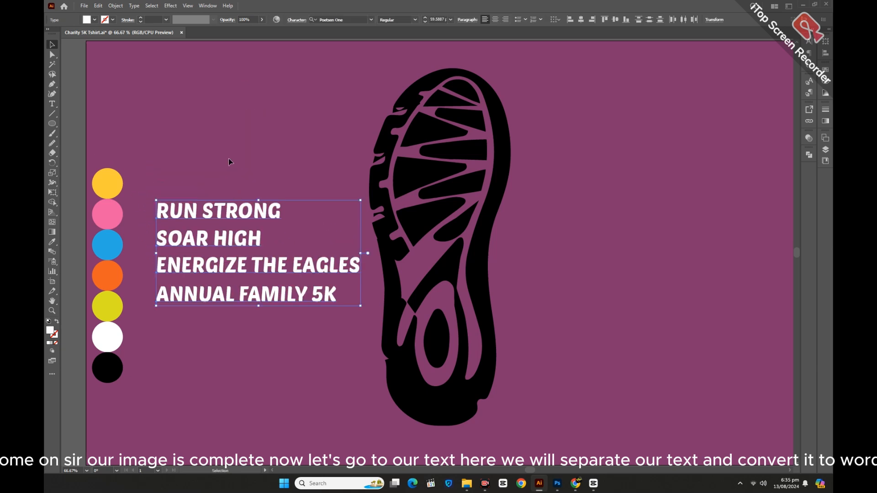
pyautogui.click(228, 176)
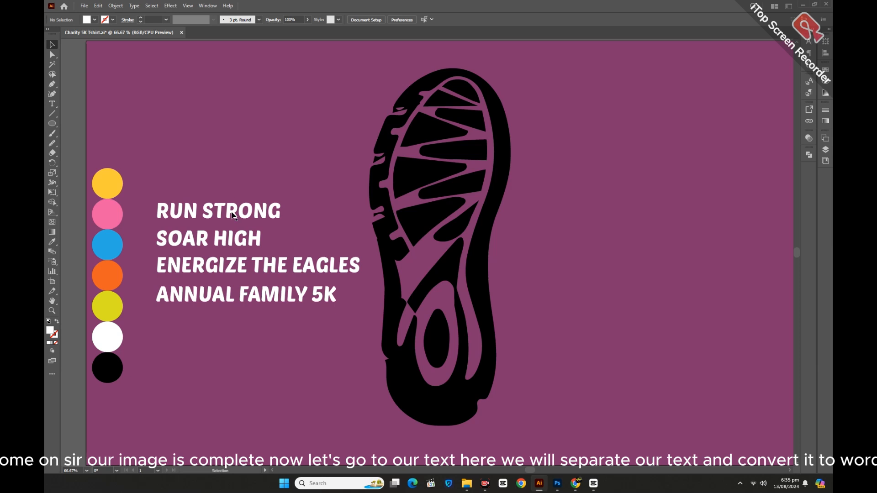
# Move RUN STRONG above the other lines, duplicate it and trim the copies to the separate words RUN and STRONG
pyautogui.moveTo(232, 212); pyautogui.dragTo(236, 143)
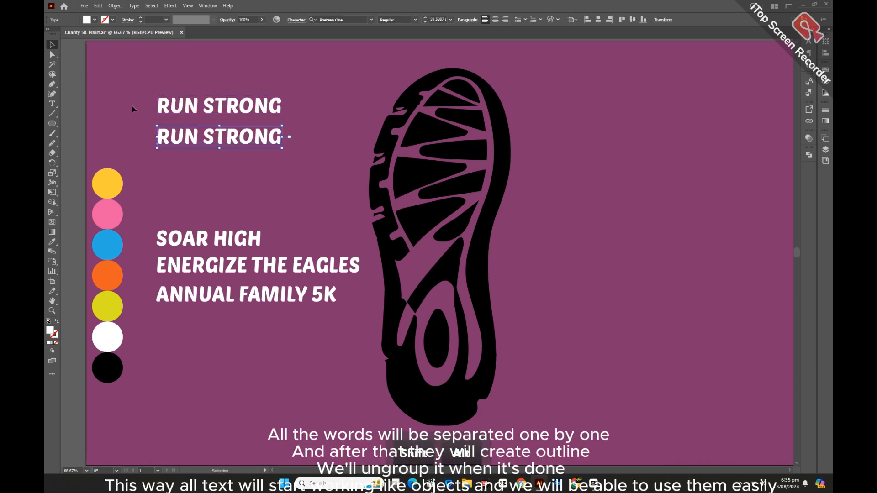
pyautogui.click(53, 104)
pyautogui.moveTo(196, 103); pyautogui.dragTo(306, 104)
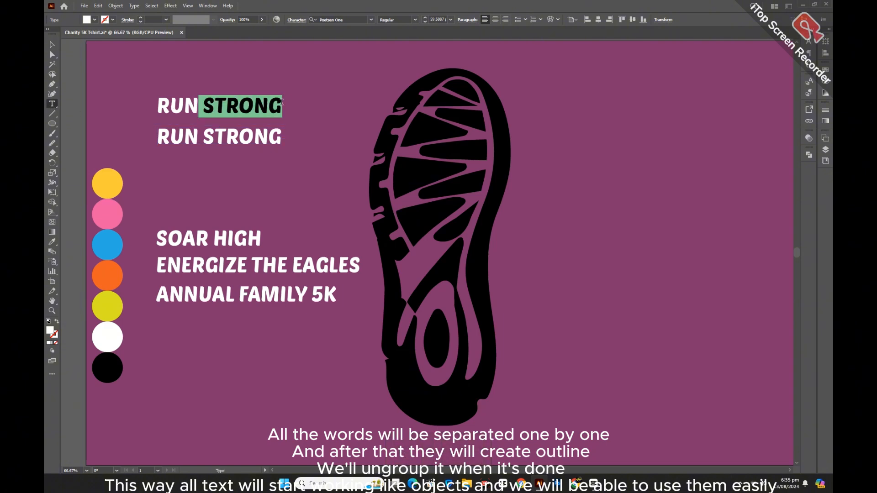
pyautogui.press('BackSpace')
pyautogui.moveTo(156, 137); pyautogui.dragTo(201, 138)
pyautogui.press('BackSpace')
pyautogui.press('Escape')
# Move SOAR HIGH up, duplicate it and trim the copies to the separate words SOAR and HIGH
pyautogui.moveTo(222, 243); pyautogui.dragTo(219, 181)
pyautogui.keyDown('alt'); pyautogui.moveTo(230, 177); pyautogui.dragTo(267, 177); pyautogui.keyUp('alt')
pyautogui.click(53, 105)
pyautogui.press('BackSpace')
pyautogui.moveTo(212, 210); pyautogui.dragTo(144, 211)
pyautogui.press('BackSpace')
# Move ANNUAL FAMILY 5K down and split ENERGIZE THE EAGLES into the stacked single words ENERGIZE, THE and EAGLES
pyautogui.moveTo(237, 295); pyautogui.dragTo(238, 400)
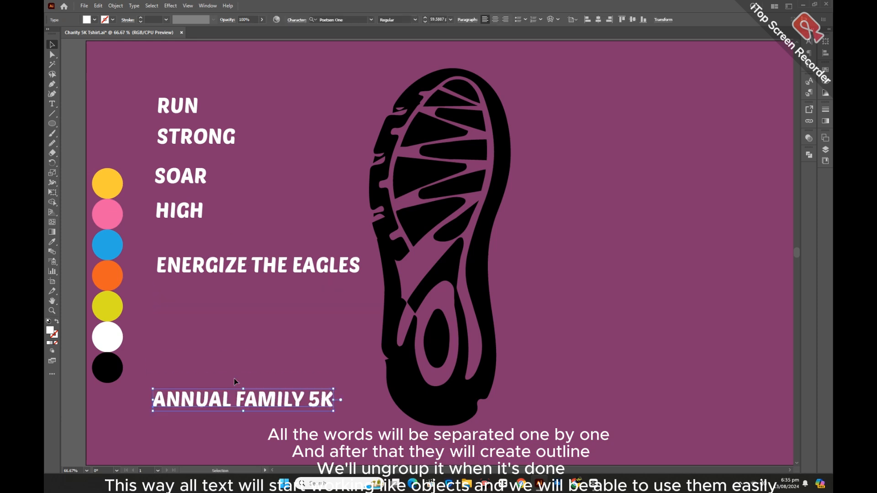
pyautogui.keyDown('alt'); pyautogui.moveTo(237, 265); pyautogui.dragTo(361, 265); pyautogui.keyUp('alt')
pyautogui.press('t')
pyautogui.press('BackSpace')
pyautogui.press('BackSpace')
pyautogui.moveTo(251, 296)
pyautogui.mouseDown()
pyautogui.moveTo(156, 296)
pyautogui.moveTo(265, 296)
pyautogui.mouseUp()
pyautogui.press('BackSpace')
pyautogui.moveTo(291, 332); pyautogui.dragTo(153, 332)
pyautogui.press('BackSpace')
pyautogui.press('Escape')
# Convert the seven separate words from RUN to EAGLES to outlines
pyautogui.moveTo(163, 84); pyautogui.dragTo(215, 343)
pyautogui.rightClick(221, 230)
pyautogui.click(260, 375)
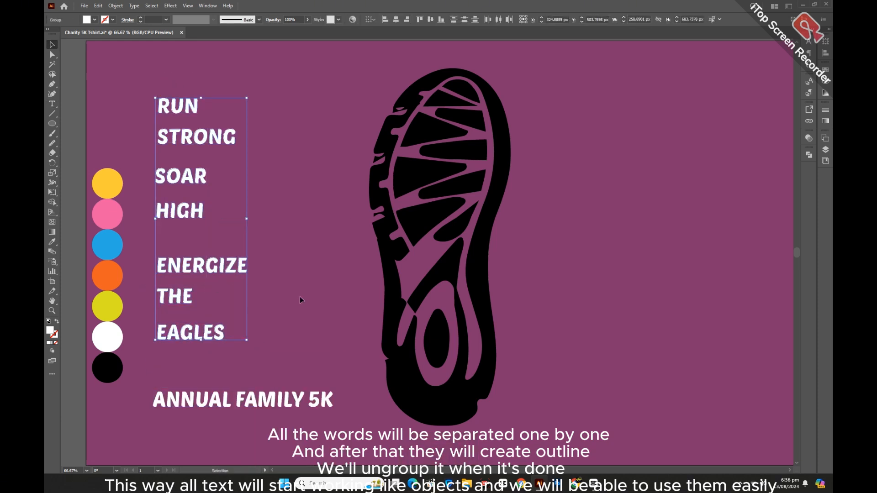
pyautogui.click(299, 297)
# Arrange the seven outlined words in a column following the left contour of the shoe print, from RUN down to EAGLES
pyautogui.moveTo(322, 93); pyautogui.dragTo(381, 93)
pyautogui.moveTo(208, 139); pyautogui.dragTo(347, 124)
pyautogui.moveTo(186, 177); pyautogui.dragTo(339, 172)
pyautogui.moveTo(210, 268); pyautogui.dragTo(320, 202)
pyautogui.moveTo(197, 294); pyautogui.dragTo(351, 225)
pyautogui.moveTo(208, 329); pyautogui.dragTo(351, 247)
# Fill all seven outlined words with the yellow-green of the fifth colour swatch using the Eyedropper
pyautogui.moveTo(309, 73); pyautogui.dragTo(347, 262)
pyautogui.click(52, 243)
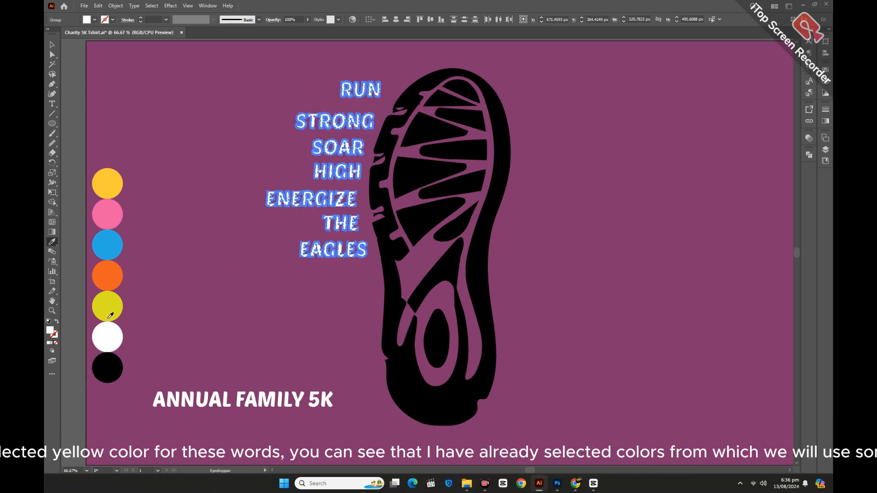
pyautogui.click(111, 310)
pyautogui.click(52, 45)
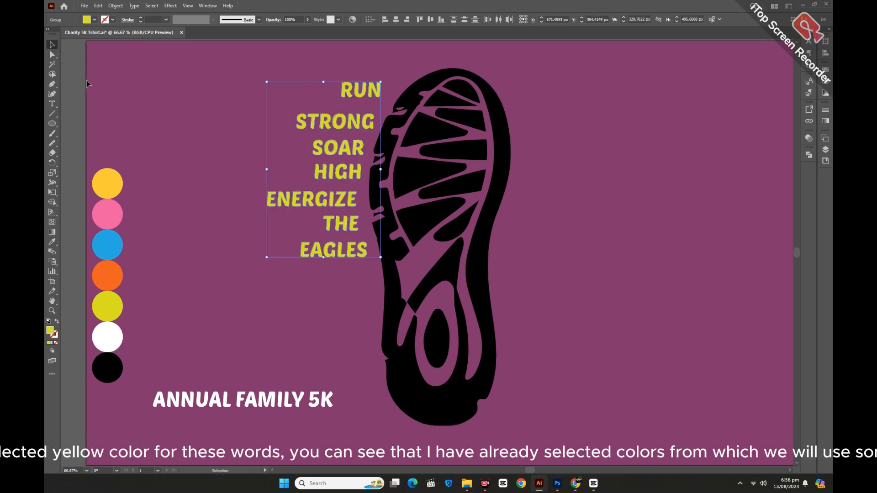
pyautogui.click(177, 190)
# Move the ANNUAL FAMILY 5K line to the right of the shoe print's heel
pyautogui.scroll(-1, 187, 233)
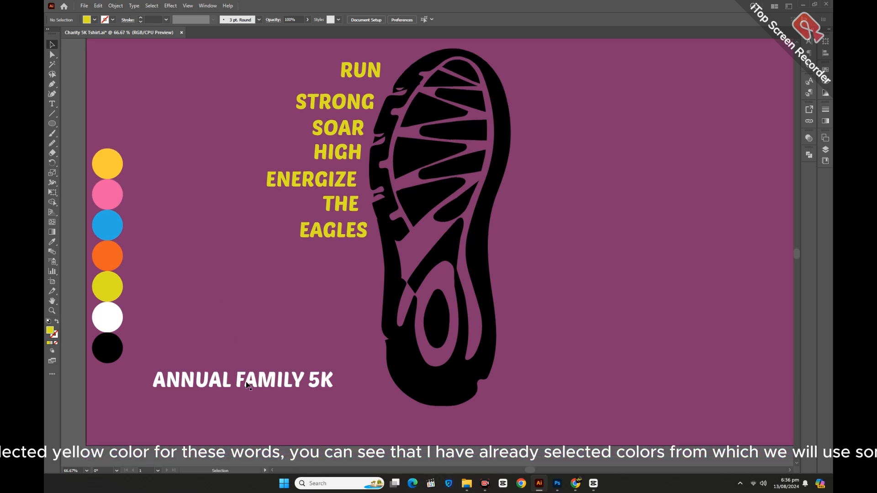
pyautogui.moveTo(198, 387); pyautogui.dragTo(551, 291)
pyautogui.click(549, 332)
pyautogui.scroll(2, 547, 335)
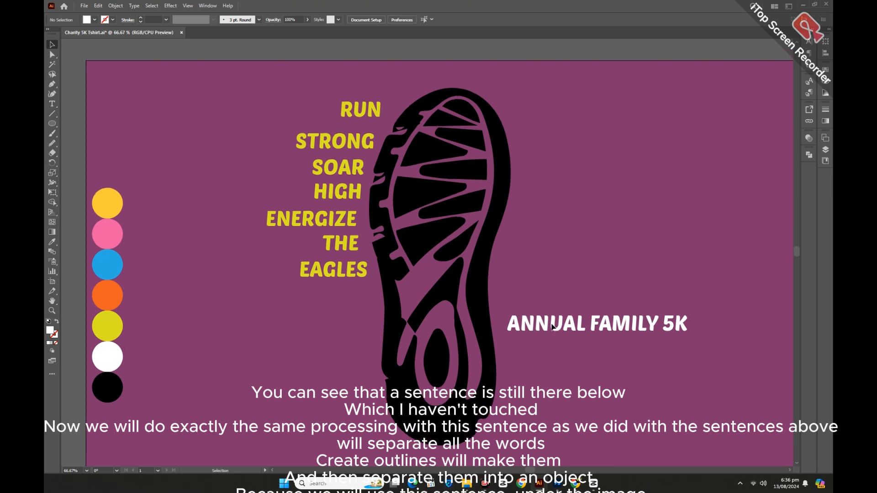
# Duplicate the ANNUAL FAMILY 5K line to make three stacked copies
pyautogui.moveTo(553, 327)
pyautogui.mouseDown()
pyautogui.moveTo(550, 259)
pyautogui.moveTo(558, 323)
pyautogui.mouseUp()
pyautogui.click(556, 290)
pyautogui.click(561, 361)
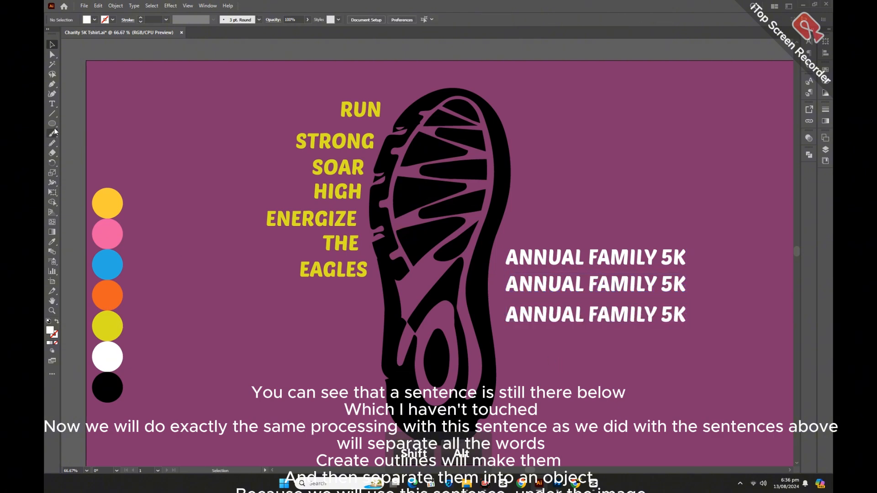
# Trim the three copies of the line to the separate words ANNUAL, FAMILY and 5K
pyautogui.click(52, 103)
pyautogui.moveTo(586, 252); pyautogui.dragTo(717, 245)
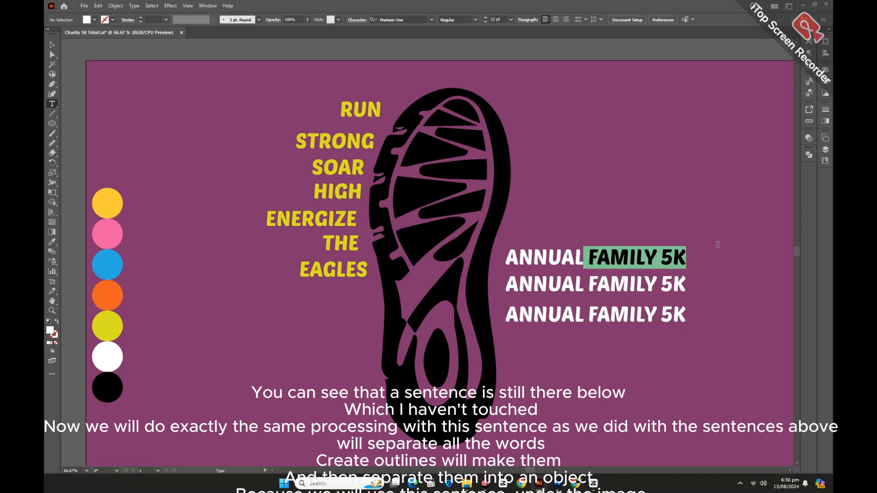
pyautogui.press('BackSpace')
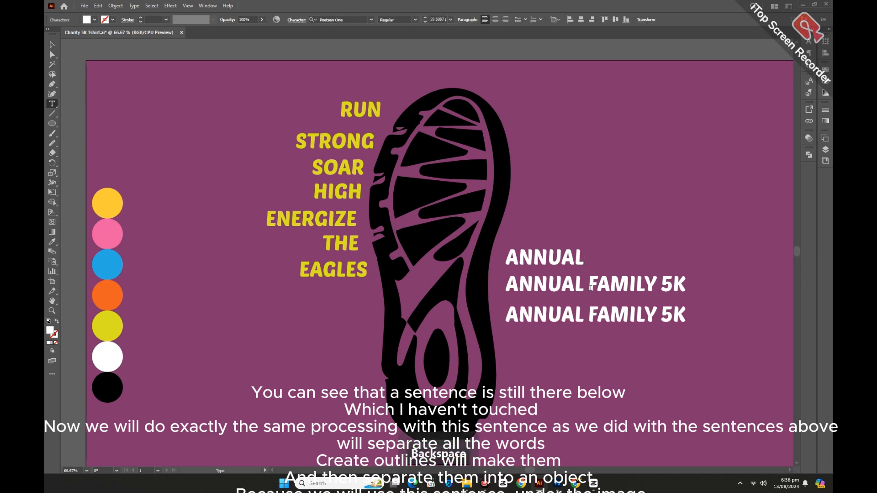
pyautogui.moveTo(591, 288); pyautogui.dragTo(505, 289)
pyautogui.press('BackSpace')
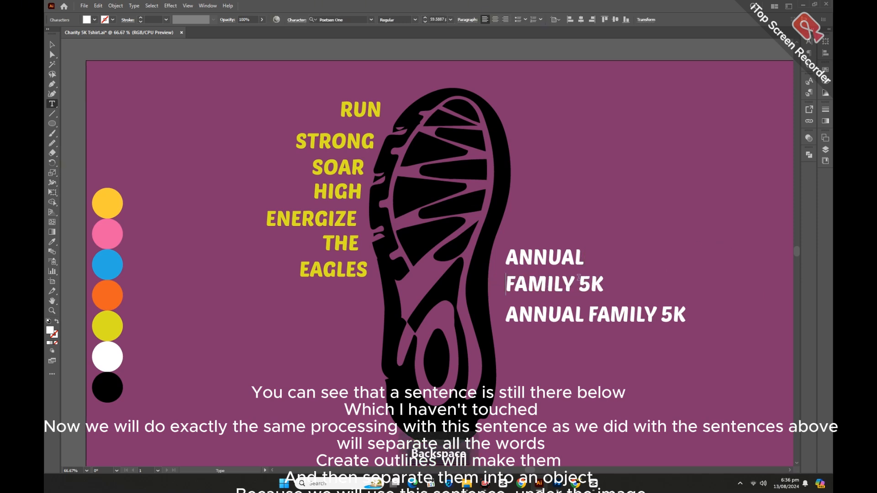
pyautogui.moveTo(662, 314); pyautogui.dragTo(503, 314)
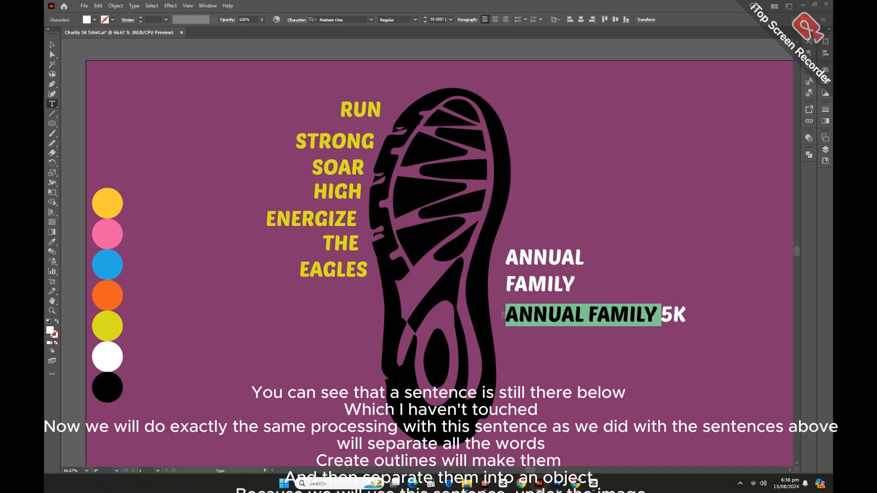
pyautogui.press('BackSpace')
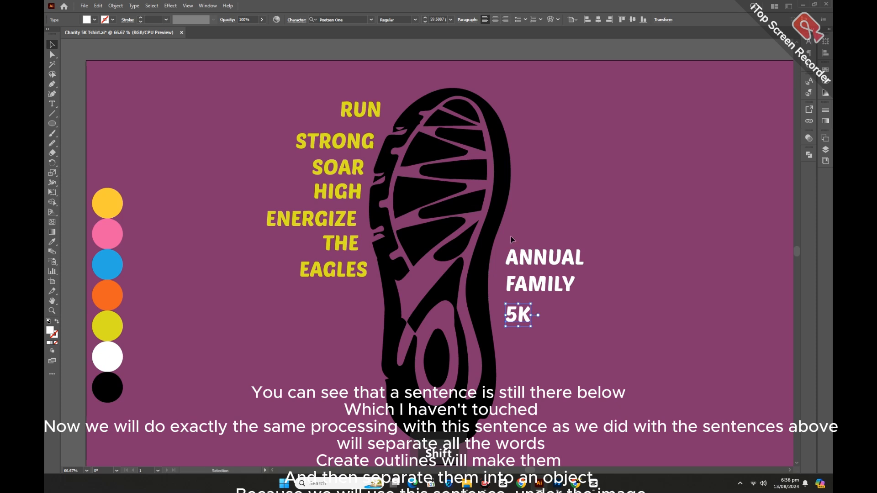
# Convert the words ANNUAL, FAMILY and 5K to outlines
pyautogui.moveTo(512, 239); pyautogui.dragTo(535, 335)
pyautogui.rightClick(530, 258)
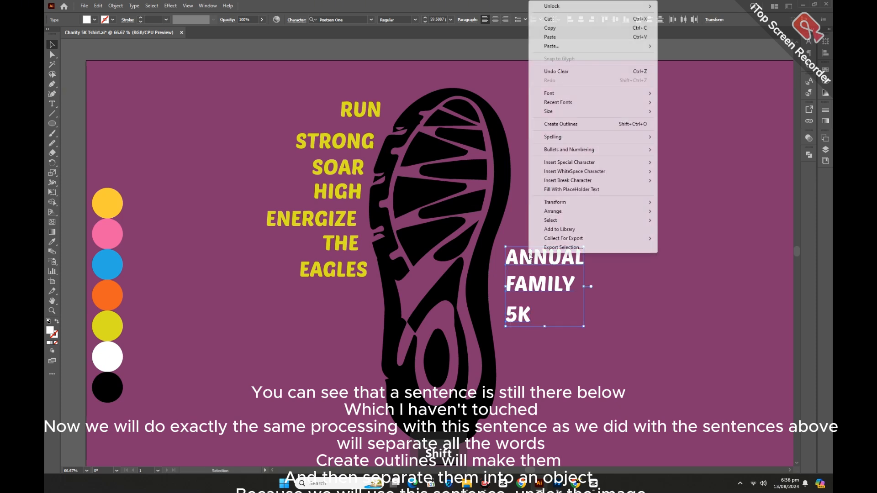
pyautogui.click(566, 126)
# Fill the outlined ANNUAL, FAMILY and 5K with the blue of the third colour swatch using the Eyedropper
pyautogui.click(53, 241)
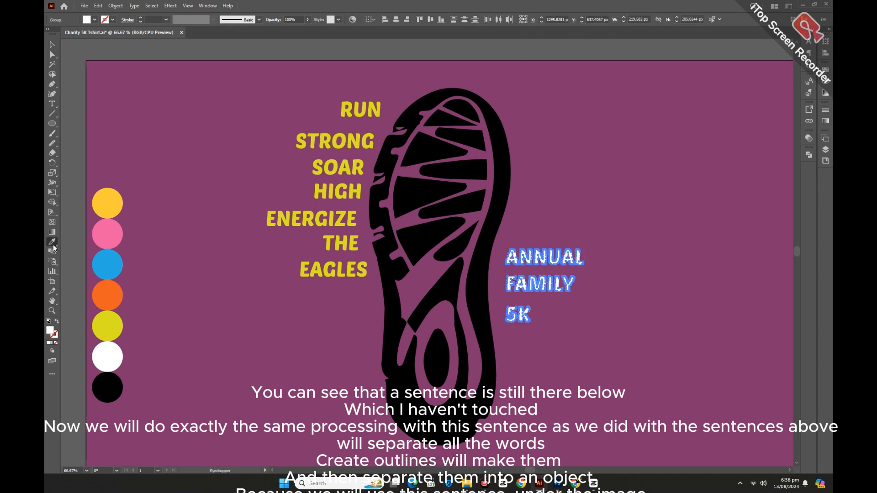
pyautogui.click(115, 264)
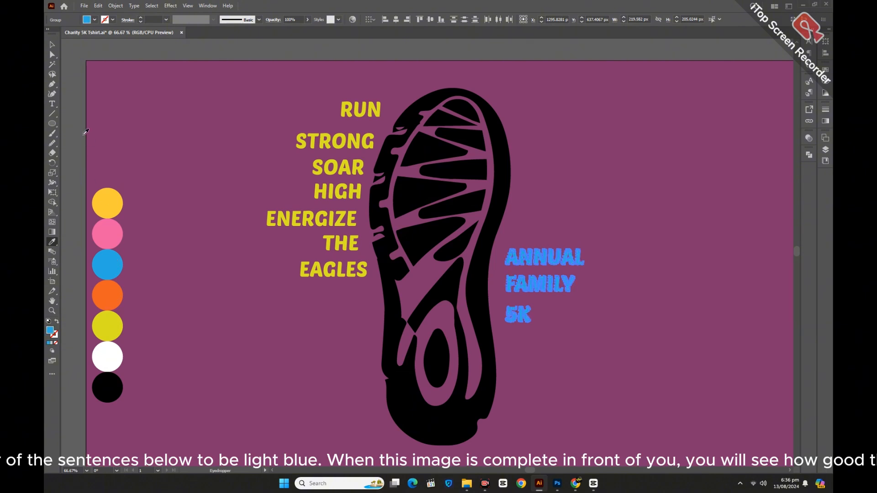
pyautogui.click(52, 44)
pyautogui.click(519, 332)
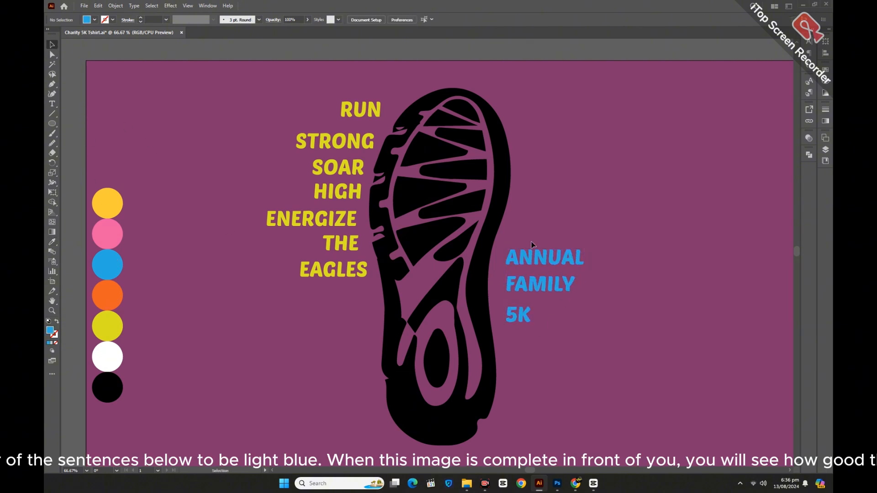
# Move the ANNUAL, FAMILY and 5K words to the left of the shoe print's heel, below EAGLES
pyautogui.click(538, 289)
pyautogui.moveTo(545, 287); pyautogui.dragTo(336, 386)
pyautogui.click(235, 336)
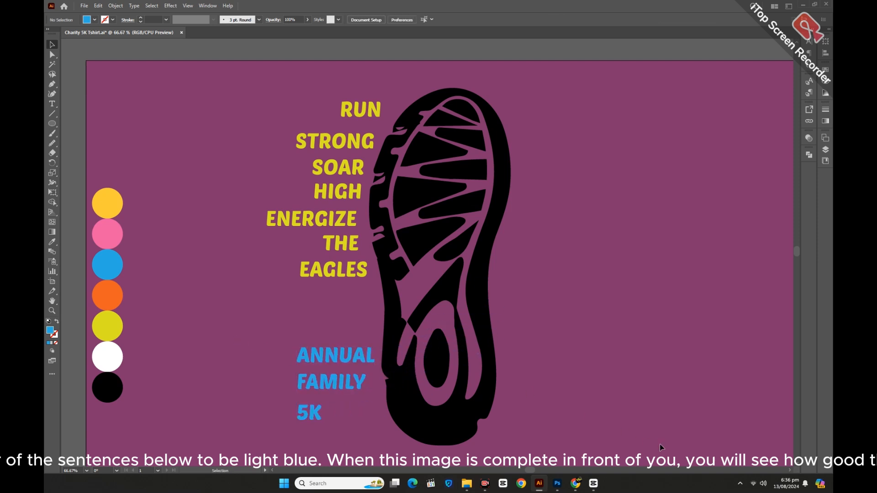
# Bring the shoe print group to the front of the stacking order
pyautogui.rightClick(484, 297)
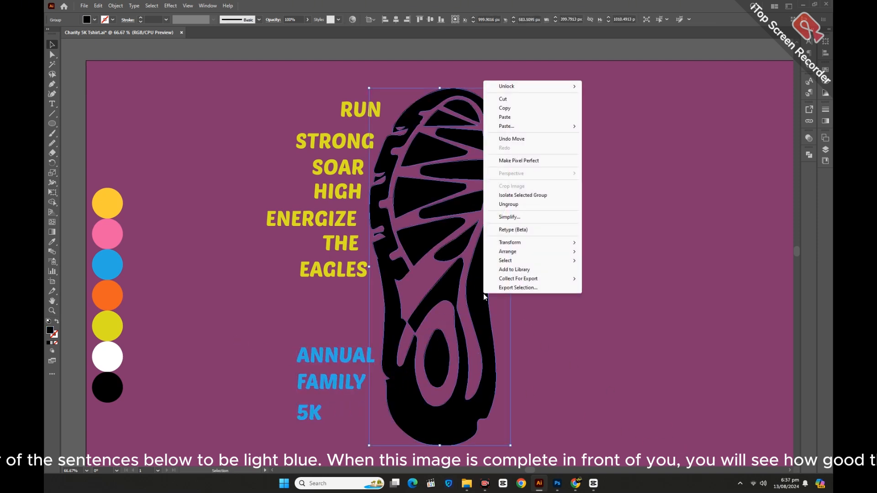
pyautogui.moveTo(517, 254)
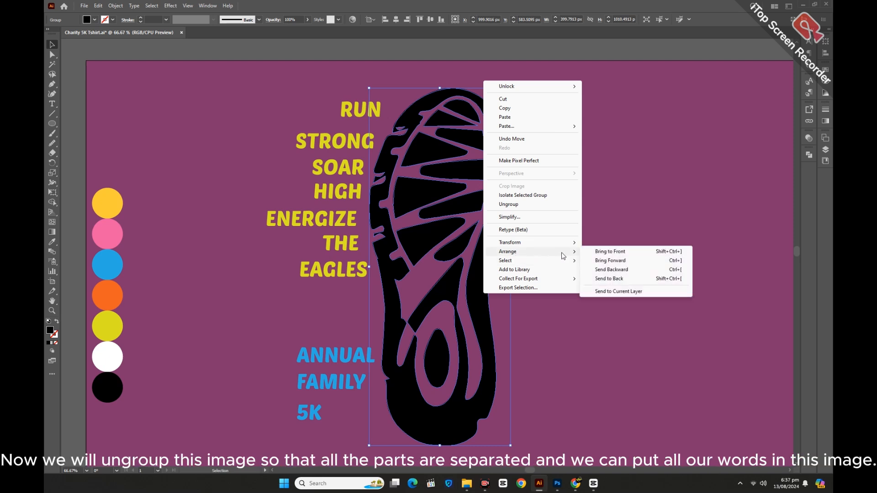
pyautogui.click(604, 252)
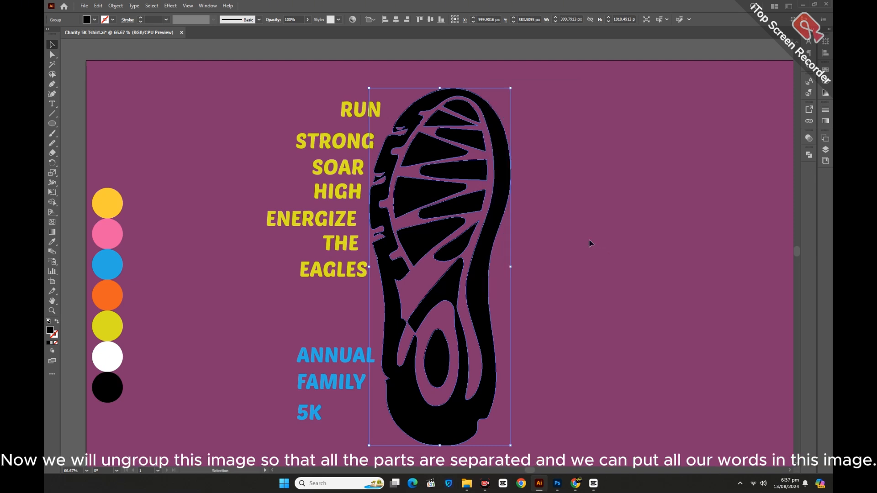
pyautogui.click(589, 240)
# Ungroup the shoe print so its tread segments are separate objects
pyautogui.click(441, 155)
pyautogui.rightClick(441, 155)
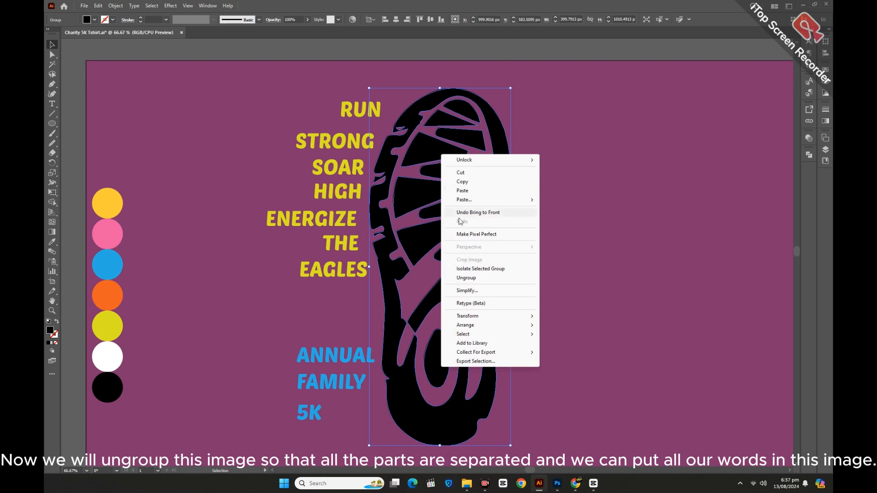
pyautogui.click(473, 280)
pyautogui.click(568, 278)
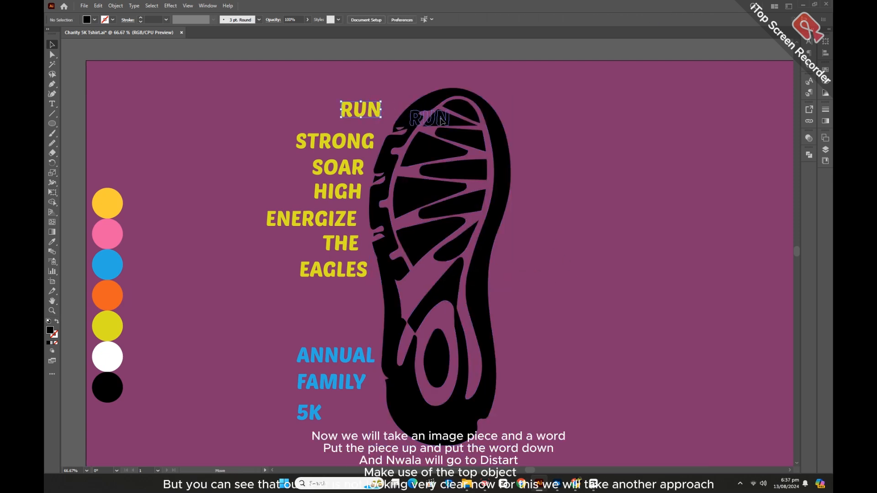
# Try to warp the word RUN into the triangular toe segment below the top arch with Envelope Distort, Make with Top Object
pyautogui.moveTo(442, 119); pyautogui.dragTo(443, 119)
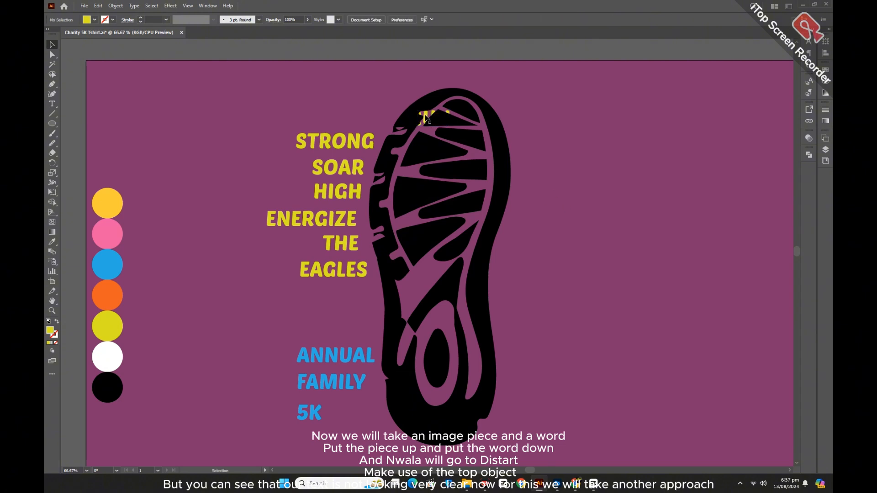
pyautogui.moveTo(344, 112); pyautogui.dragTo(344, 113)
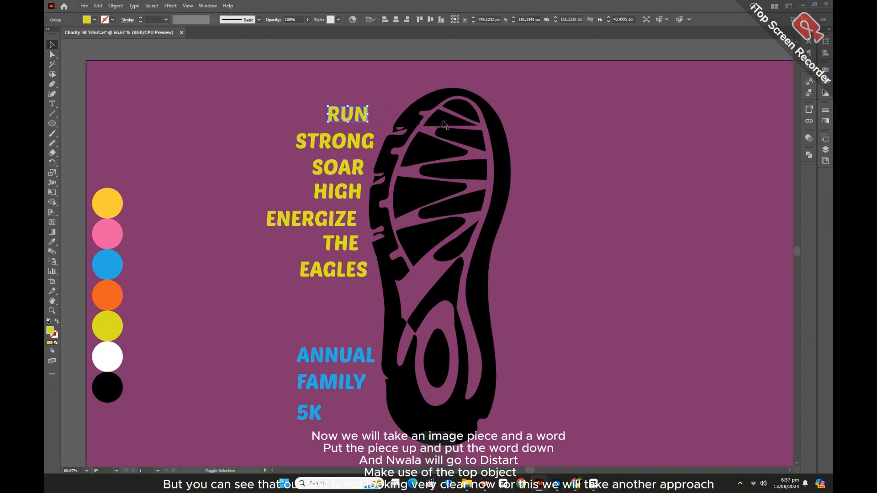
pyautogui.keyDown('shift'); pyautogui.click(443, 124); pyautogui.keyUp('shift')
pyautogui.click(115, 7)
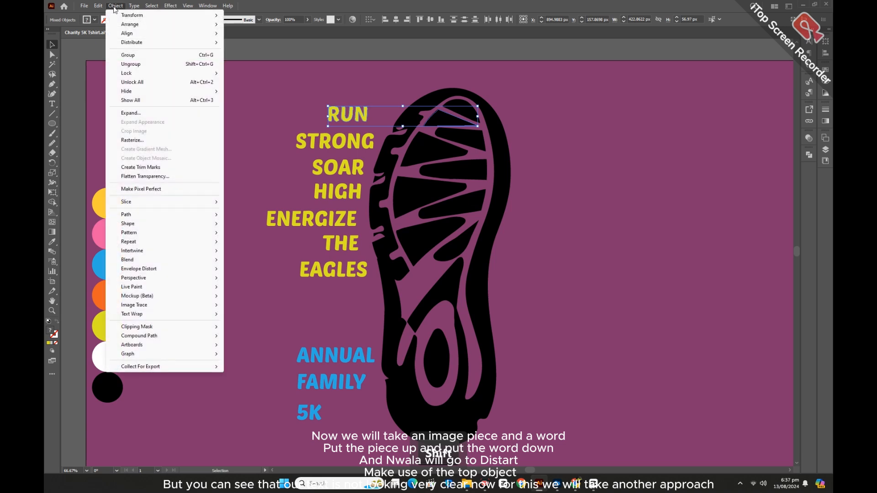
pyautogui.moveTo(174, 272)
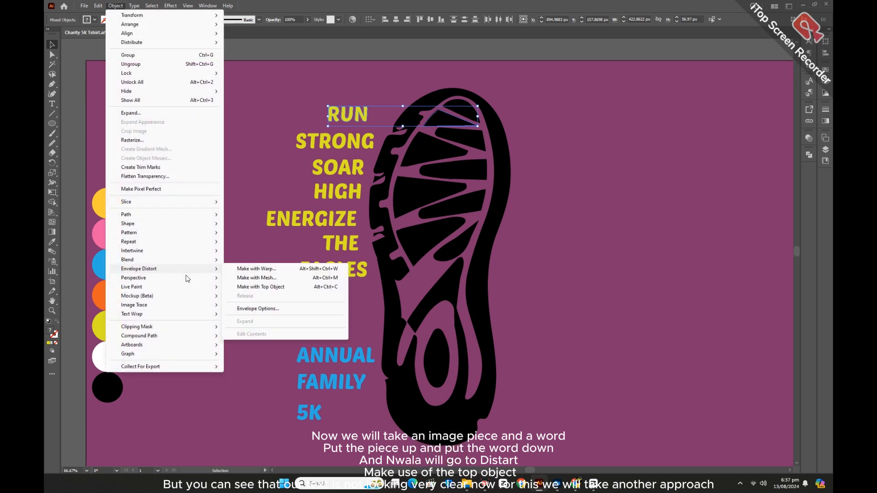
pyautogui.click(271, 287)
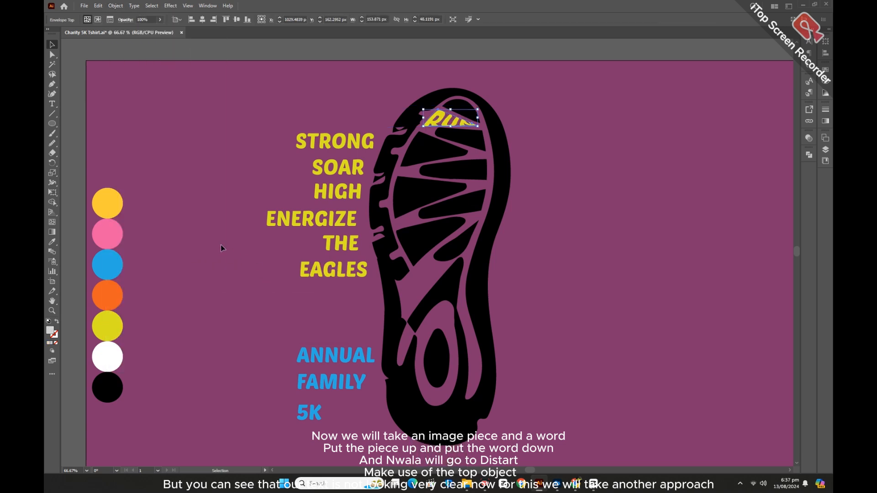
pyautogui.hotkey('ctrl', 'z')
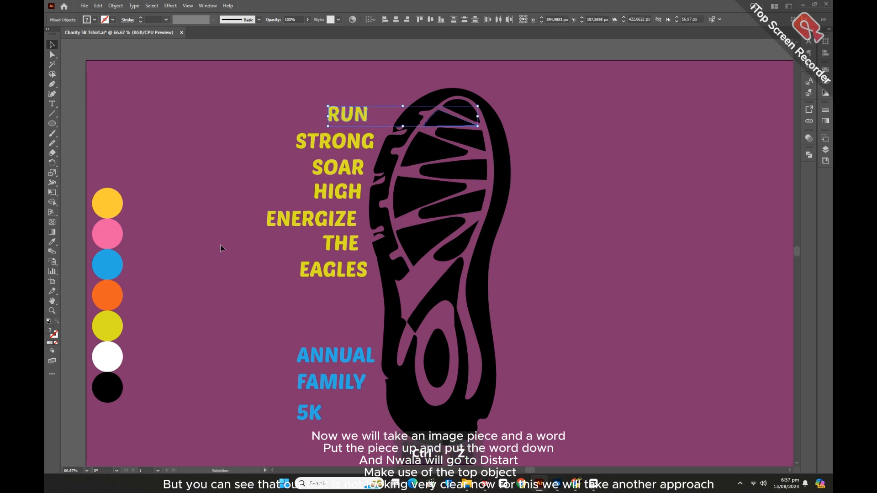
pyautogui.click(221, 248)
# Cut the triangular toe segment near both ends with two vertical Eraser strokes, leaving a wide middle piece
pyautogui.click(53, 312)
pyautogui.click(452, 186)
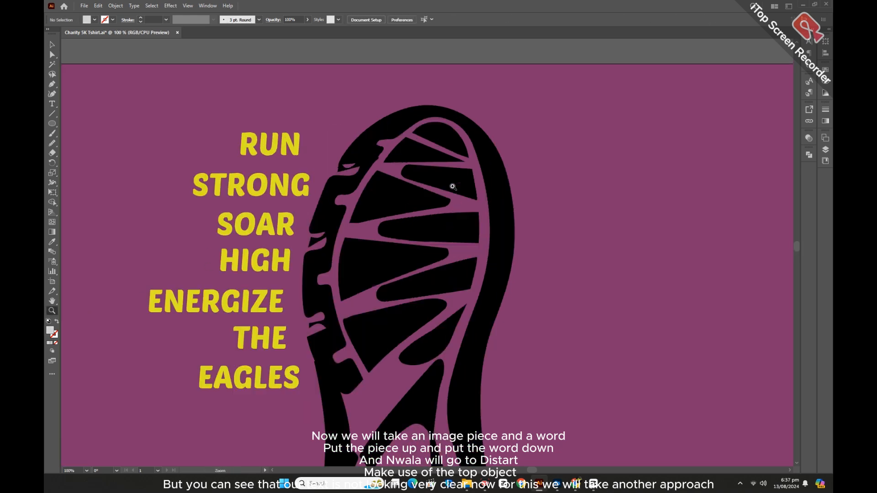
pyautogui.click(429, 209)
pyautogui.click(412, 211)
pyautogui.click(52, 45)
pyautogui.moveTo(254, 154); pyautogui.dragTo(254, 155)
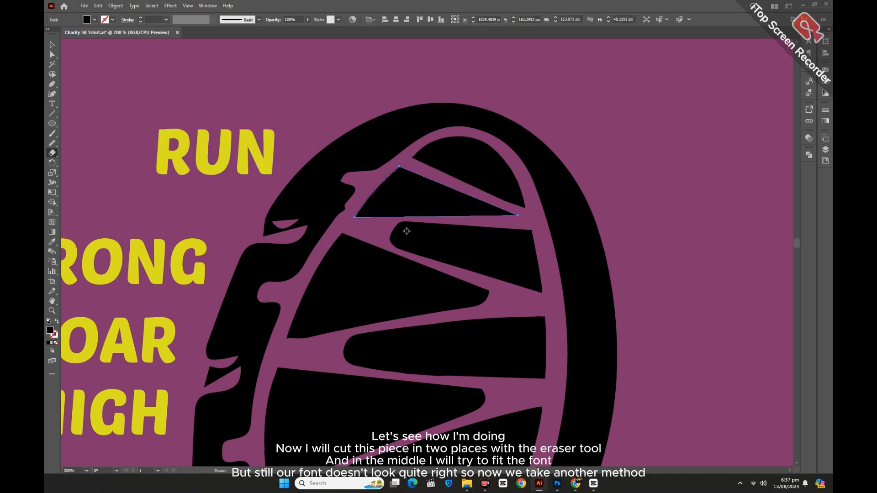
pyautogui.moveTo(476, 219)
pyautogui.mouseDown()
pyautogui.moveTo(475, 191)
pyautogui.moveTo(476, 214)
pyautogui.mouseUp()
pyautogui.moveTo(363, 197); pyautogui.dragTo(367, 206)
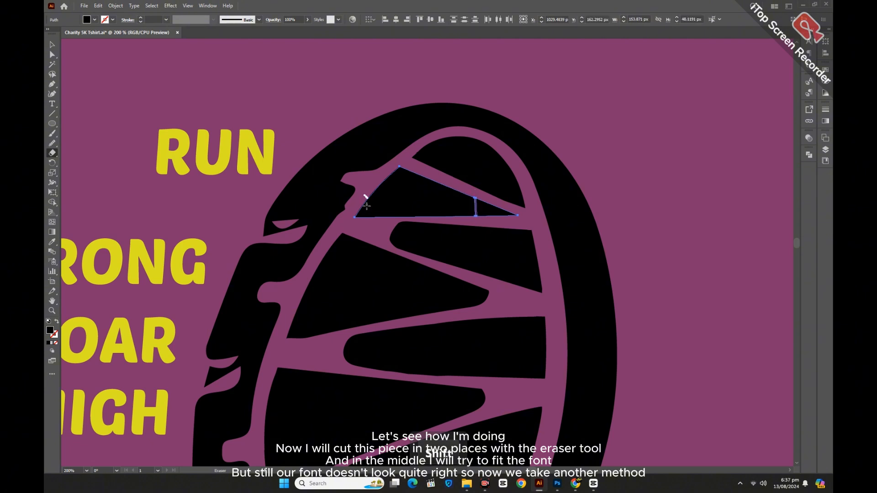
# Try to warp the whole word RUN into the middle piece of the cut toe segment with Make with Top Object
pyautogui.click(52, 45)
pyautogui.click(421, 196)
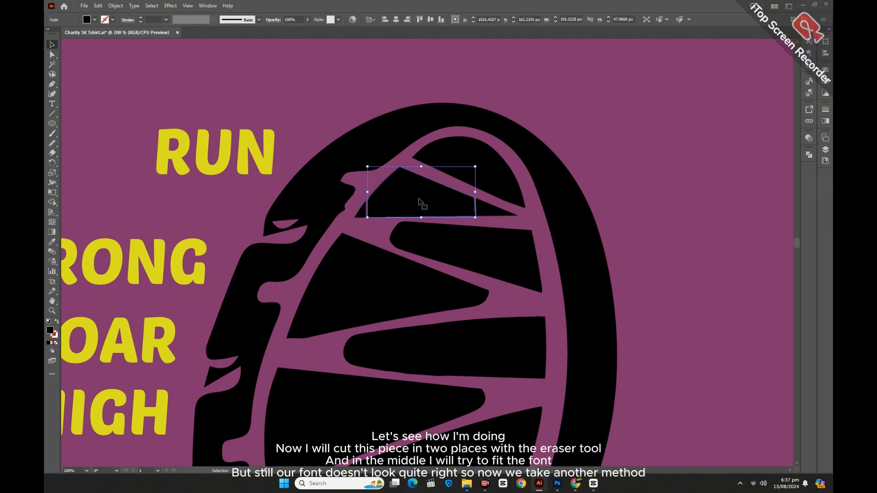
pyautogui.keyDown('shift'); pyautogui.click(240, 164); pyautogui.keyUp('shift')
pyautogui.click(116, 5)
pyautogui.moveTo(174, 270)
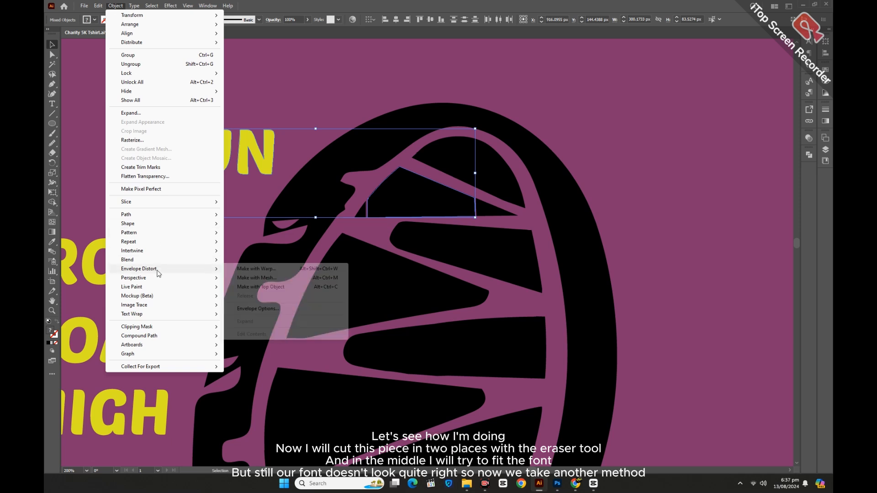
pyautogui.click(278, 287)
pyautogui.click(242, 172)
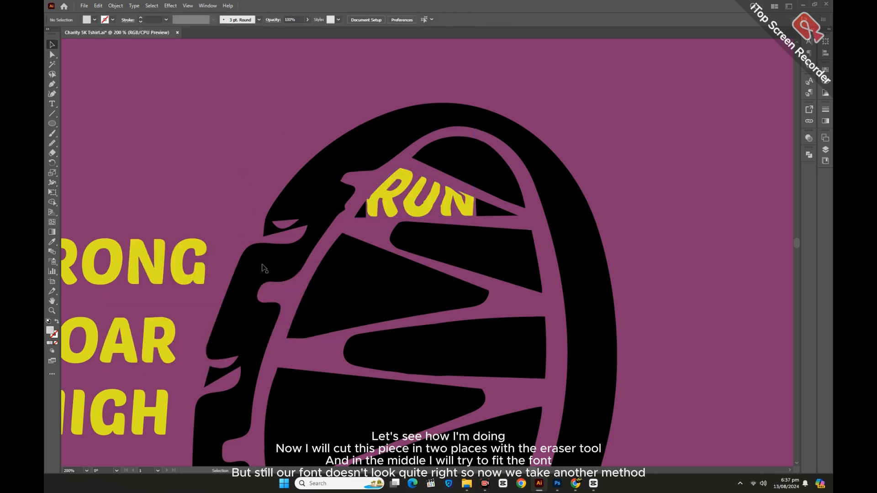
pyautogui.hotkey('ctrl', 'z')
pyautogui.click(672, 460)
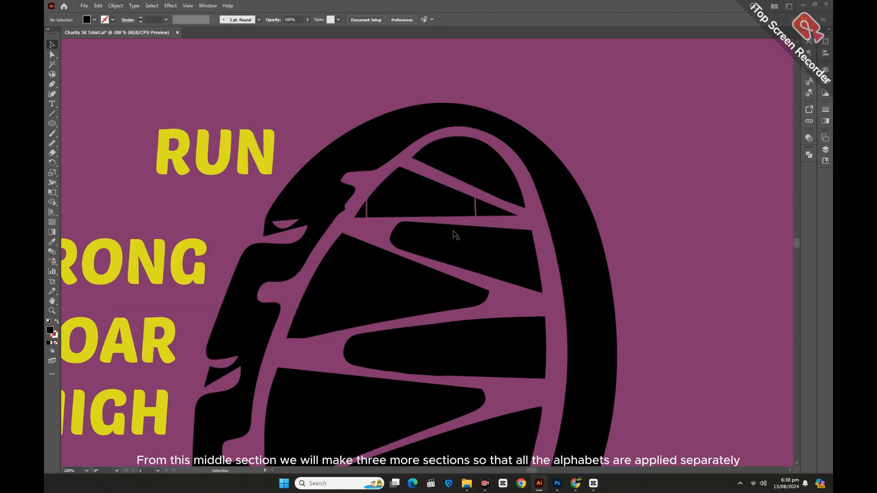
# Split the middle piece of the toe segment into three letter-sized sections with two vertical Eraser cuts
pyautogui.click(431, 206)
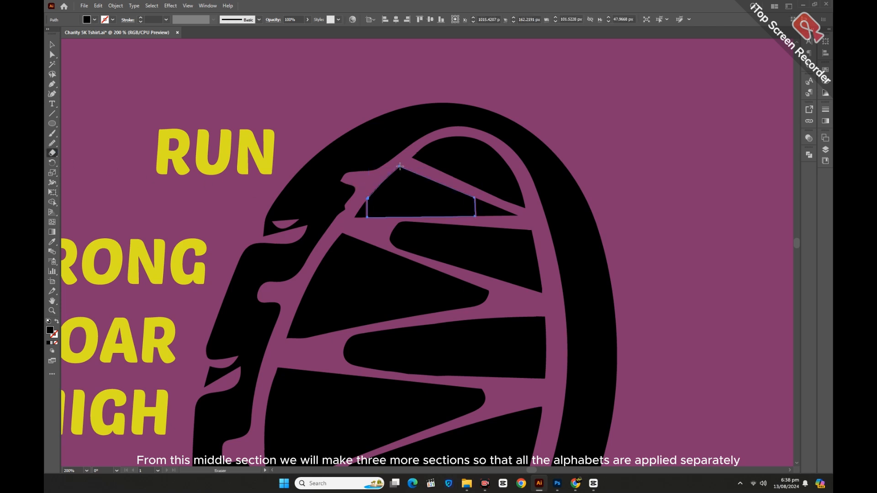
pyautogui.press('shift')
pyautogui.moveTo(401, 183); pyautogui.dragTo(401, 182)
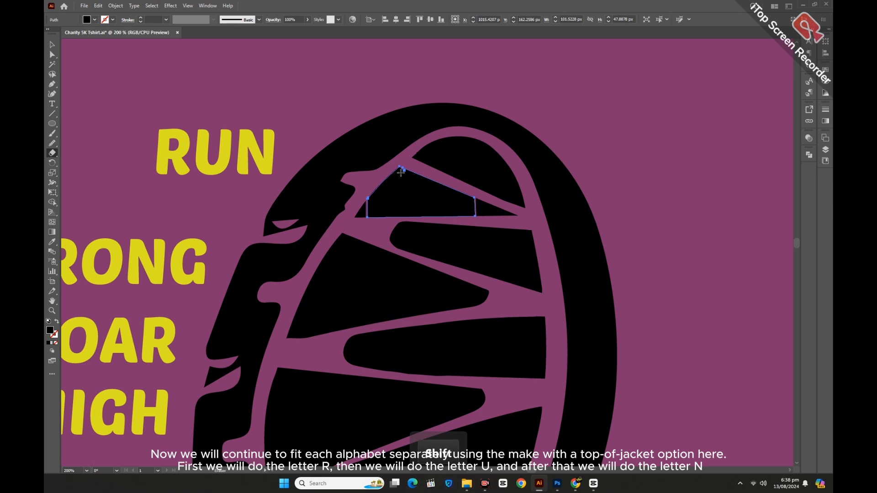
pyautogui.hotkey('ctrl', 'z')
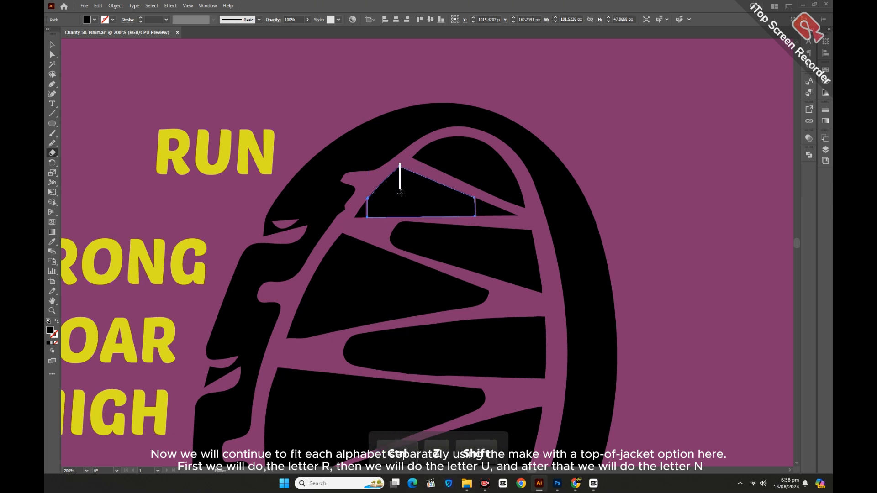
pyautogui.moveTo(407, 244); pyautogui.dragTo(407, 246)
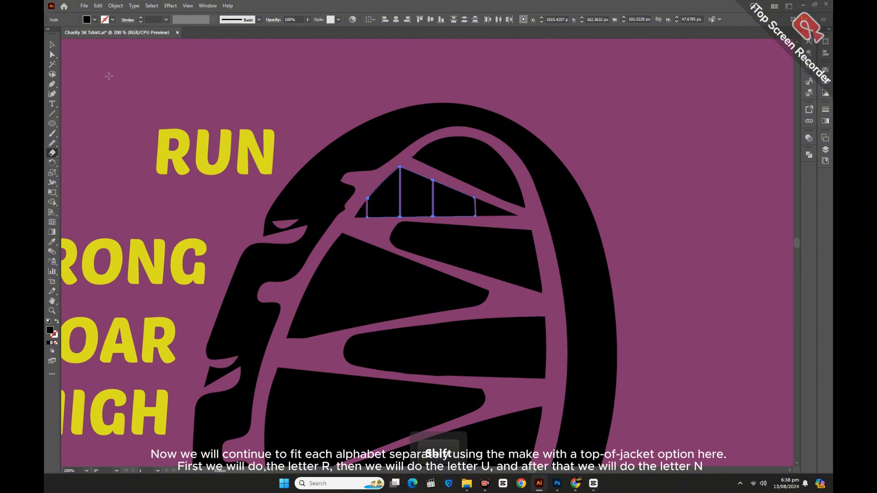
# Ungroup the outlined word RUN into separate letters
pyautogui.rightClick(198, 165)
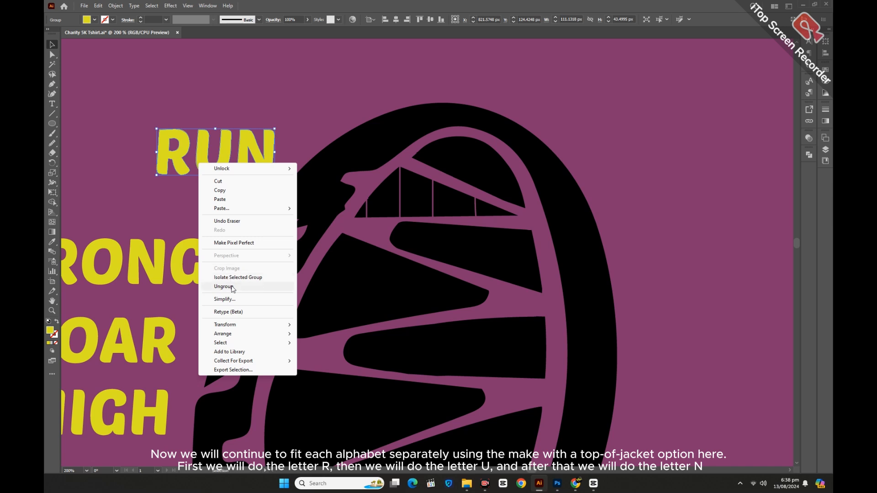
pyautogui.click(233, 287)
pyautogui.click(213, 205)
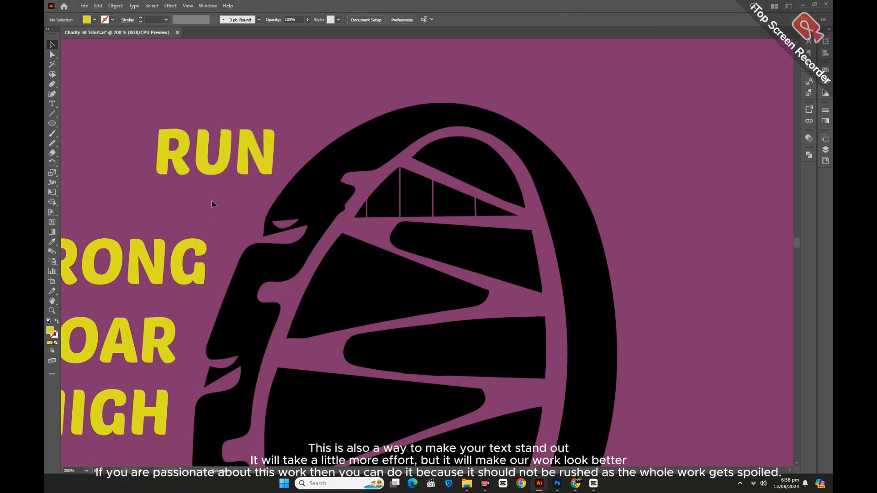
# Warp the letter R into the left of the three toe sections with Envelope Distort, Make with Top Object
pyautogui.click(386, 202)
pyautogui.keyDown('shift'); pyautogui.click(177, 154); pyautogui.keyUp('shift')
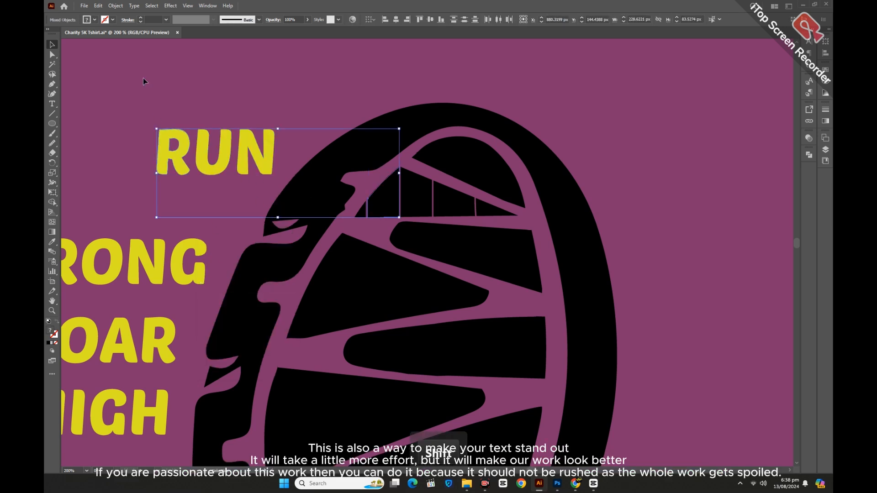
pyautogui.click(115, 6)
pyautogui.moveTo(167, 270)
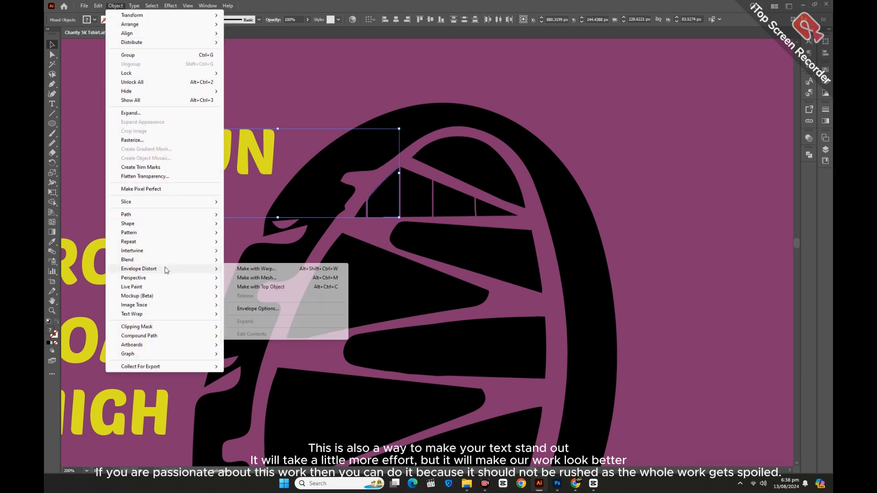
pyautogui.click(246, 286)
pyautogui.hotkey('ctrl', 'z')
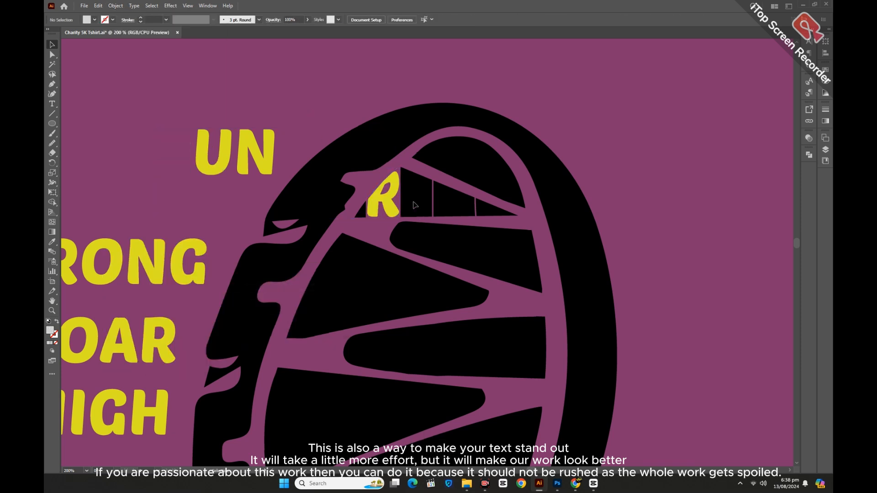
# Warp the letter U into the centre toe section with Envelope Distort, Make with Top Object
pyautogui.click(116, 6)
pyautogui.moveTo(167, 270)
pyautogui.click(254, 287)
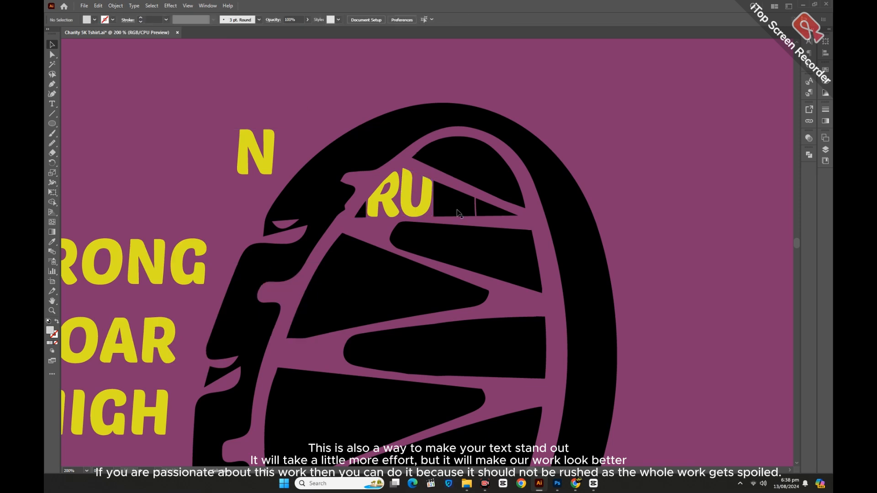
# Warp the letter N into the right of the three toe sections with Envelope Distort, Make with Top Object
pyautogui.click(456, 210)
pyautogui.keyDown('shift'); pyautogui.click(264, 166); pyautogui.keyUp('shift')
pyautogui.click(115, 6)
pyautogui.click(249, 287)
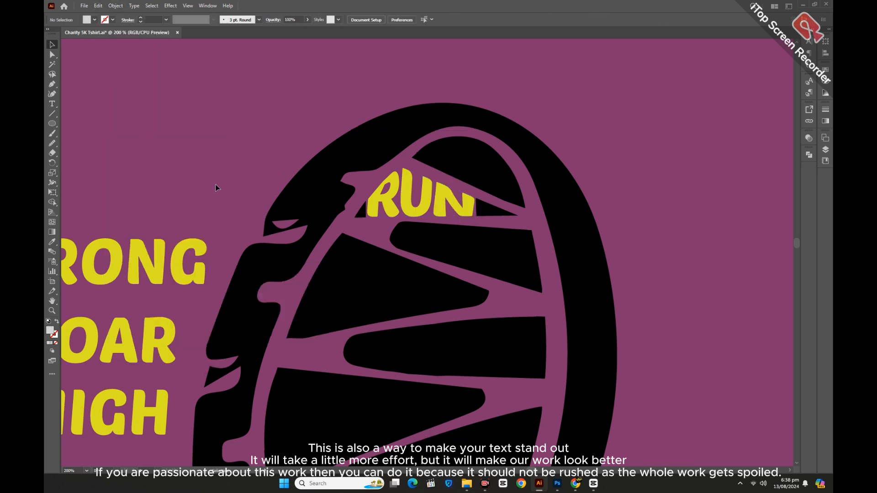
# Expand the envelope-distorted letters of RUN in the toe section into editable shapes
pyautogui.click(396, 215)
pyautogui.click(115, 5)
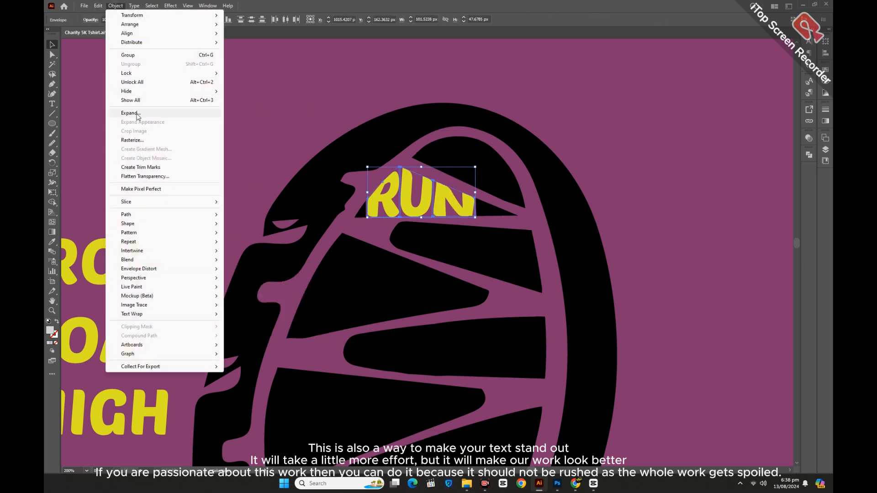
pyautogui.click(136, 113)
pyautogui.click(417, 310)
pyautogui.click(107, 293)
# Recolour the black leftover pieces on both sides of RUN with the yellow of the letters
pyautogui.click(432, 231)
pyautogui.click(433, 230)
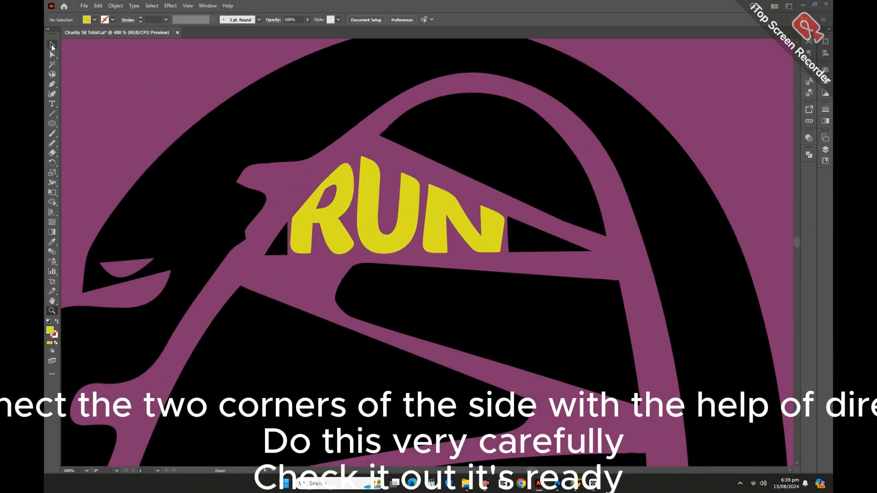
pyautogui.press('v')
pyautogui.click(281, 248)
pyautogui.keyDown('shift'); pyautogui.click(525, 242); pyautogui.keyUp('shift')
pyautogui.press('i')
pyautogui.click(437, 229)
# Stretch the leftover triangle beside R until it overlaps the letter, and unite the two shapes
pyautogui.press('a')
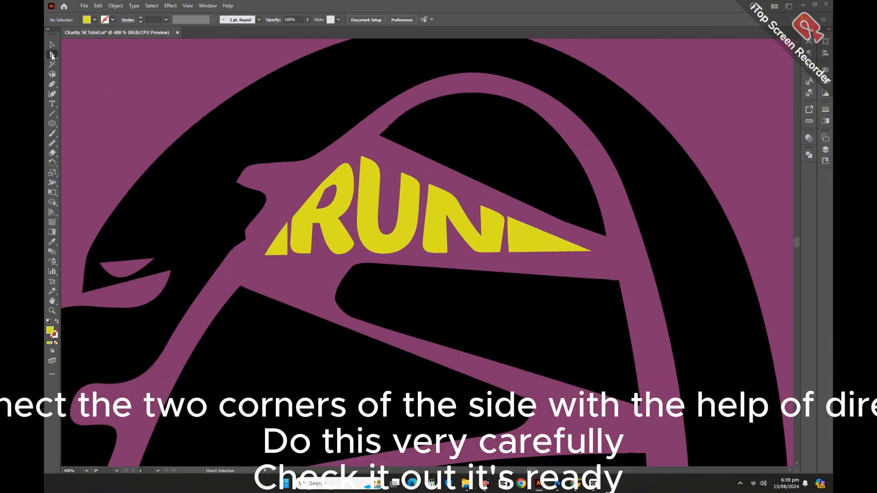
pyautogui.click(288, 255)
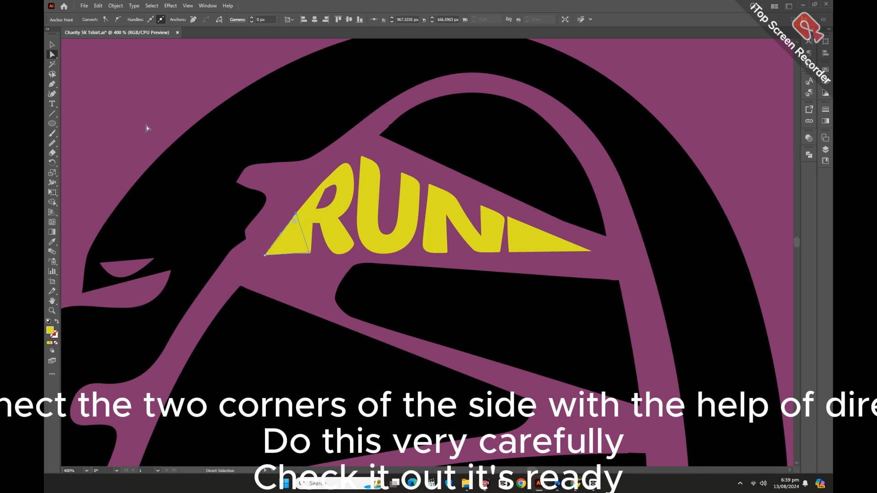
pyautogui.press('v')
pyautogui.click(327, 229)
pyautogui.keyDown('shift'); pyautogui.click(291, 242); pyautogui.keyUp('shift')
pyautogui.click(809, 155)
pyautogui.click(713, 173)
# Stretch the leftover triangle beside N until it overlaps the letter, and unite the two shapes
pyautogui.click(557, 259)
pyautogui.press('a')
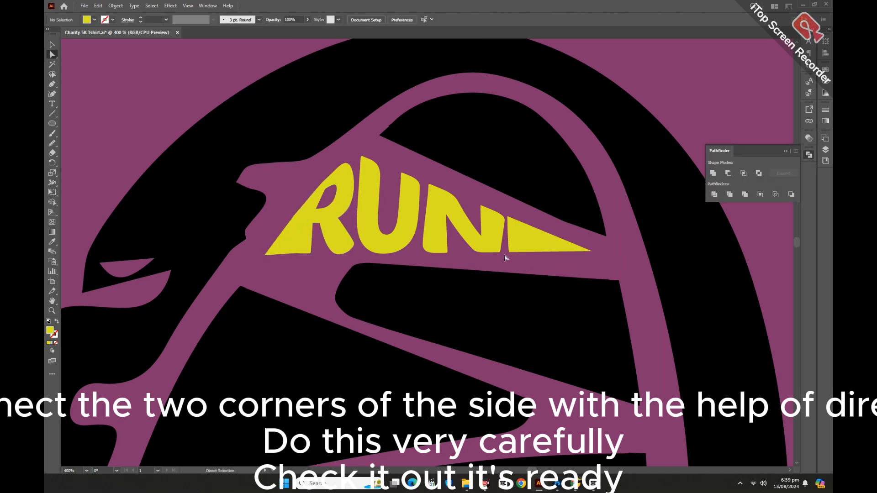
pyautogui.click(501, 251)
pyautogui.moveTo(483, 209); pyautogui.dragTo(481, 207)
pyautogui.press('v')
pyautogui.keyDown('shift'); pyautogui.click(465, 216); pyautogui.keyUp('shift')
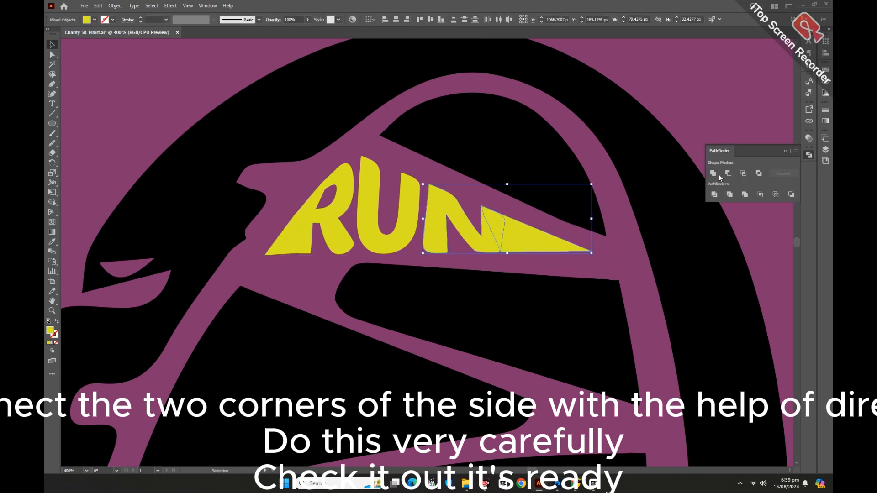
pyautogui.click(714, 173)
# Round off the sharp outer tips of the extended R and N
pyautogui.click(472, 199)
pyautogui.moveTo(265, 256); pyautogui.dragTo(273, 251)
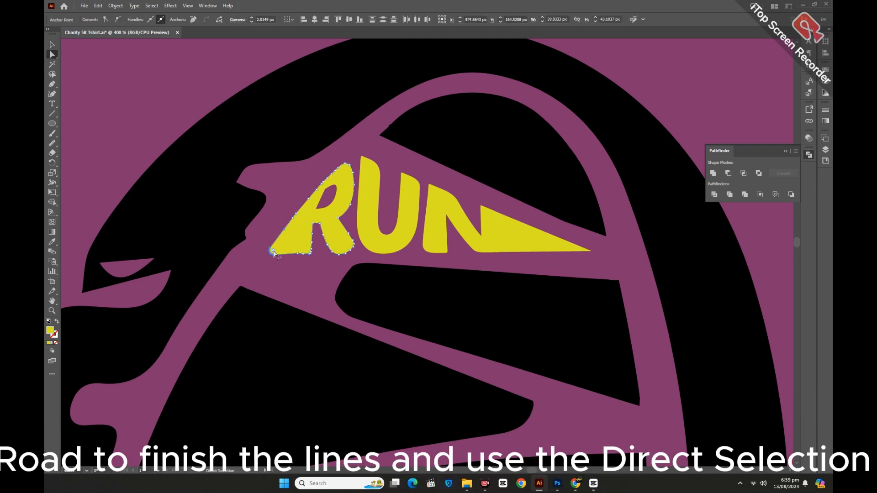
pyautogui.click(584, 250)
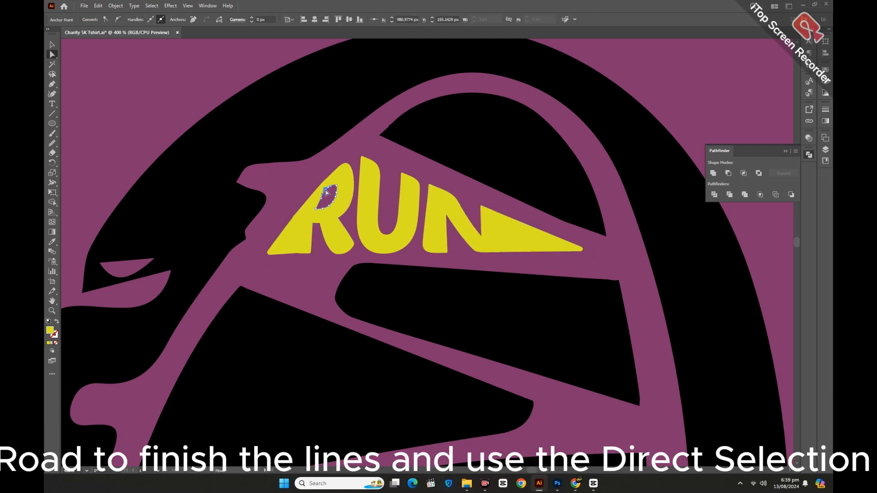
# Smooth the counter of the R and the upper corner of the N with the Smooth tool
pyautogui.press('n')
pyautogui.moveTo(335, 185); pyautogui.dragTo(336, 183)
pyautogui.click(52, 44)
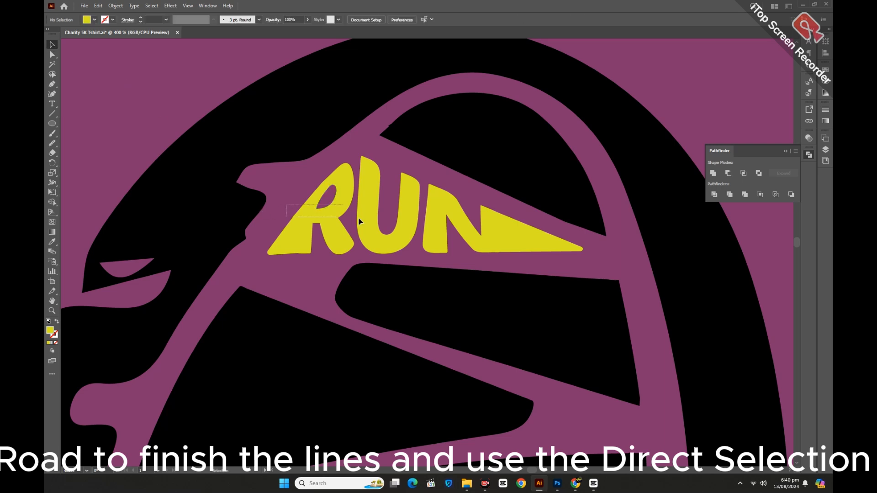
pyautogui.click(481, 207)
pyautogui.press('n')
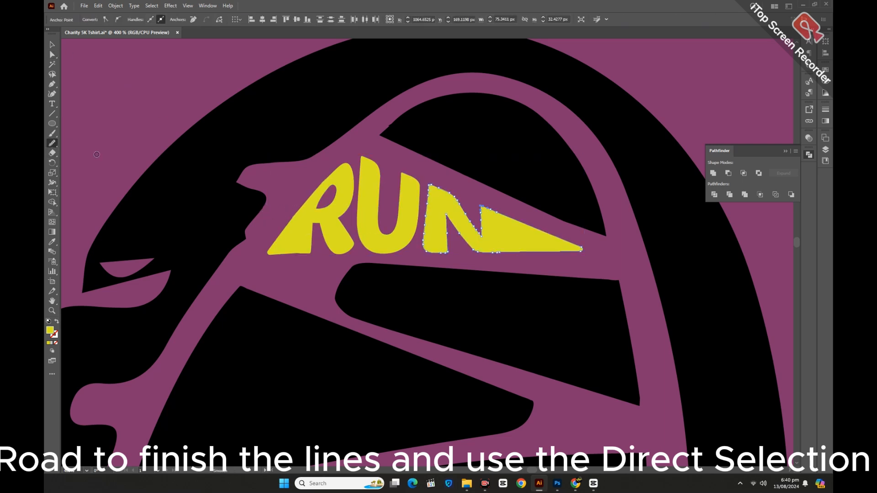
pyautogui.click(52, 45)
pyautogui.click(288, 178)
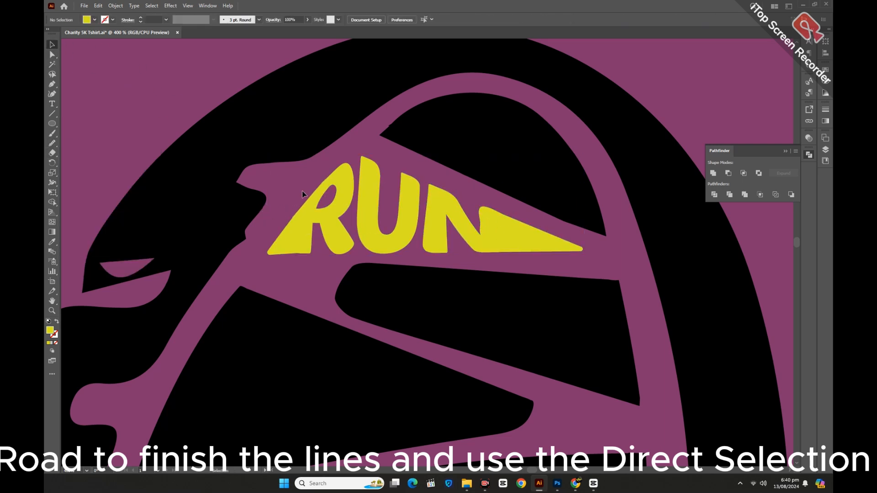
# Group the finished letters of RUN
pyautogui.moveTo(302, 194); pyautogui.dragTo(484, 237)
pyautogui.hotkey('ctrl', 'g')
pyautogui.click(375, 138)
# Expand the warped word STRONG and move it onto the narrow tread segment below RUN
pyautogui.hotkey('ctrl', '-')
pyautogui.hotkey('ctrl', '-')
pyautogui.hotkey('ctrl', '-')
pyautogui.scroll(-3, 375, 138)
pyautogui.click(210, 178)
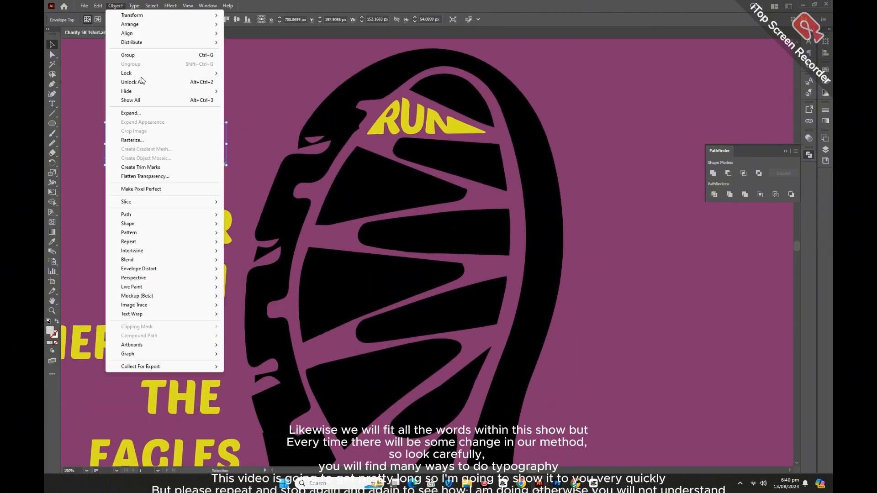
pyautogui.moveTo(193, 147); pyautogui.dragTo(473, 156)
# Fit STRONG to the shape of its tread segment and delete the black segment behind it
pyautogui.hotkey('ctrl', '+')
pyautogui.hotkey('ctrl', '+')
pyautogui.moveTo(477, 193); pyautogui.dragTo(486, 227)
pyautogui.moveTo(388, 246); pyautogui.dragTo(404, 256)
pyautogui.moveTo(477, 321); pyautogui.dragTo(476, 321)
pyautogui.moveTo(457, 293); pyautogui.dragTo(460, 293)
pyautogui.click(486, 285)
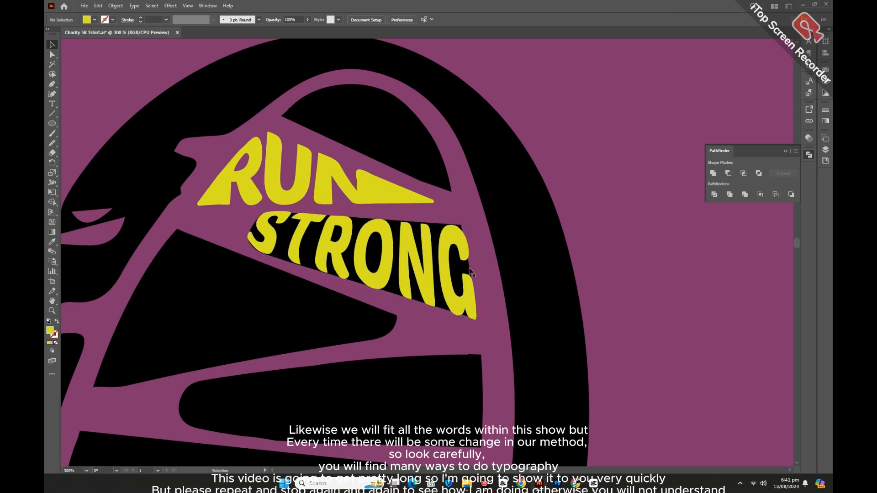
pyautogui.click(470, 270)
pyautogui.press('Delete')
# Place a copy of the wide tread segment below STRONG outside the shoe print, above the word SOAR
pyautogui.hotkey('ctrl', '-')
pyautogui.hotkey('ctrl', '-')
pyautogui.hotkey('ctrl', '-')
pyautogui.scroll(-4, 503, 249)
pyautogui.moveTo(356, 147); pyautogui.dragTo(208, 131)
pyautogui.click(52, 311)
pyautogui.doubleClick(274, 176)
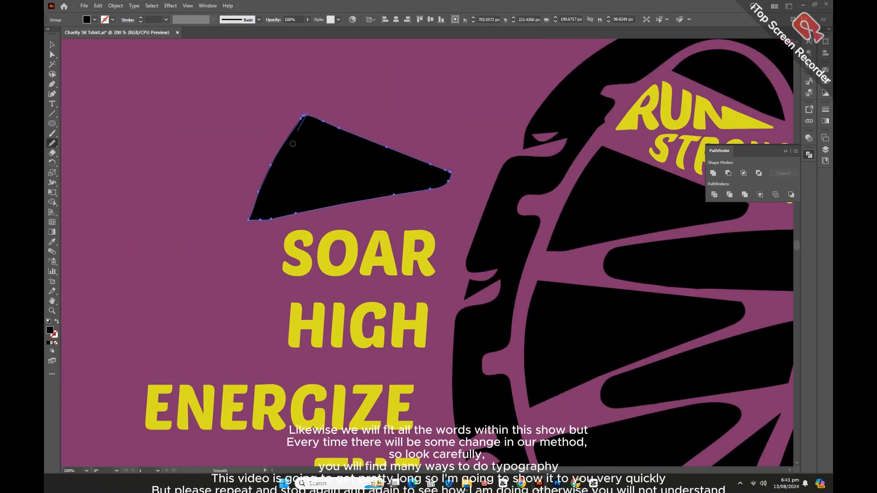
# Warp the word SOAR into the copied segment with Envelope Distort, Make with Top Object
pyautogui.press('v')
pyautogui.moveTo(228, 183); pyautogui.dragTo(321, 247)
pyautogui.click(116, 6)
pyautogui.click(274, 288)
# Expand the warped SOAR and move it onto its matching segment in the shoe print
pyautogui.click(163, 245)
pyautogui.click(320, 192)
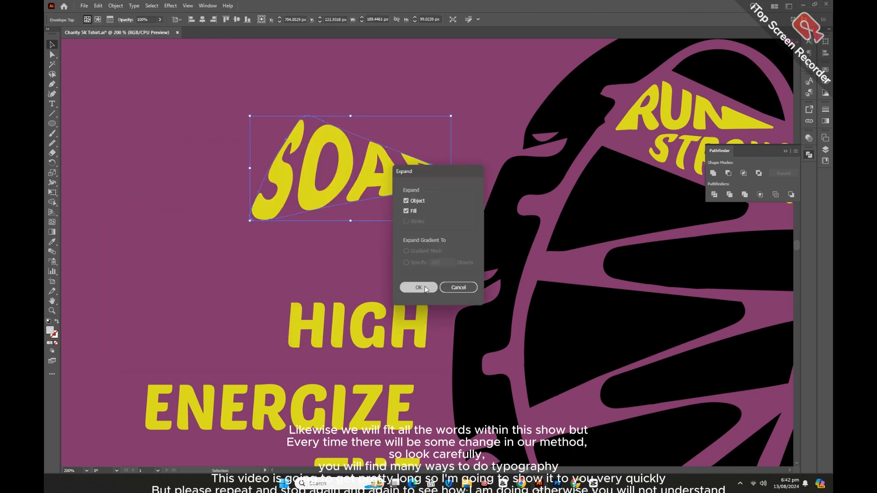
pyautogui.click(419, 287)
pyautogui.moveTo(306, 195); pyautogui.dragTo(610, 226)
pyautogui.hotkey('ctrl', 'shift', 'a')
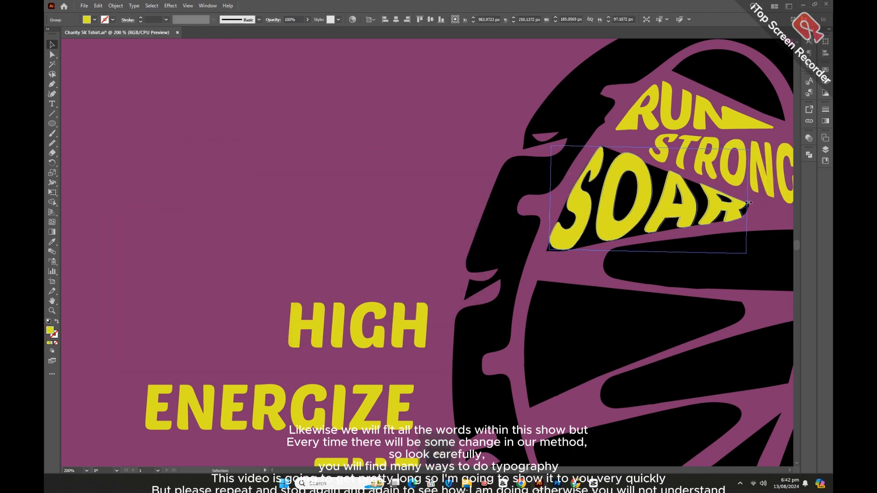
# Try to warp the word HIGH into the whole tread segment below SOAR, and undo it
pyautogui.hotkey('ctrl', '-')
pyautogui.click(646, 258)
pyautogui.keyDown('shift'); pyautogui.click(420, 308); pyautogui.keyUp('shift')
pyautogui.click(116, 6)
pyautogui.click(247, 288)
pyautogui.hotkey('ctrl', 'z')
# Cut the rounded end off the segment below SOAR and warp HIGH into the remaining part with Envelope Distort
pyautogui.press('c')
pyautogui.click(580, 275)
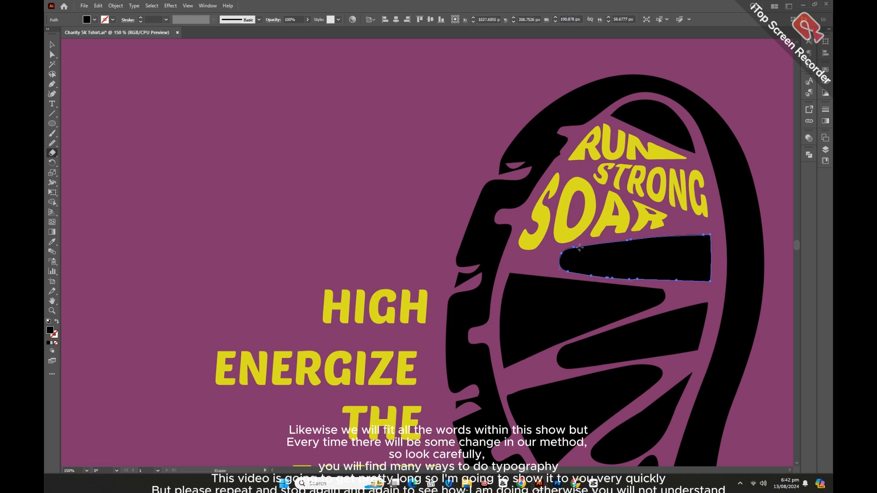
pyautogui.press('v')
pyautogui.keyDown('shift'); pyautogui.click(422, 309); pyautogui.keyUp('shift')
pyautogui.click(116, 6)
pyautogui.click(265, 288)
pyautogui.click(406, 288)
# Recolour the leftover rounded end beside HIGH yellow and extend its straight edge to overlap the H
pyautogui.click(350, 247)
pyautogui.press('i')
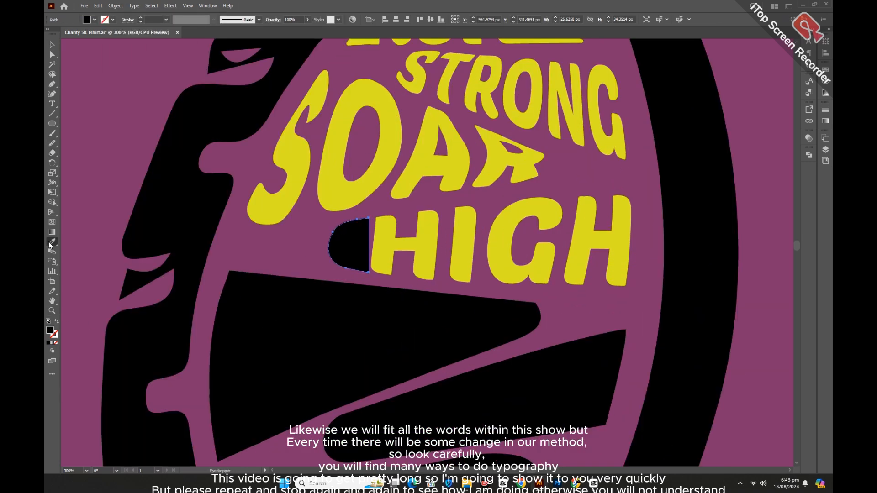
pyautogui.click(384, 247)
pyautogui.press('a')
pyautogui.moveTo(368, 218); pyautogui.dragTo(381, 217)
pyautogui.moveTo(368, 273); pyautogui.dragTo(385, 275)
# Merge the yellow rounded end with the letter H using the Shape Builder
pyautogui.press('v')
pyautogui.keyDown('shift'); pyautogui.click(423, 251); pyautogui.keyUp('shift')
pyautogui.hotkey('shift', 'm')
pyautogui.hotkey('ctrl', 'shift', 'a')
pyautogui.scroll(-1, 430, 235)
pyautogui.moveTo(361, 247); pyautogui.dragTo(403, 260)
# Cut the curved outer edge off the wide tread segment below HIGH along a straight vertical line
pyautogui.hotkey('ctrl', '-')
pyautogui.hotkey('ctrl', '-')
pyautogui.scroll(-4, 314, 237)
pyautogui.hscroll(-2, 313, 238)
pyautogui.press('c')
pyautogui.click(378, 144)
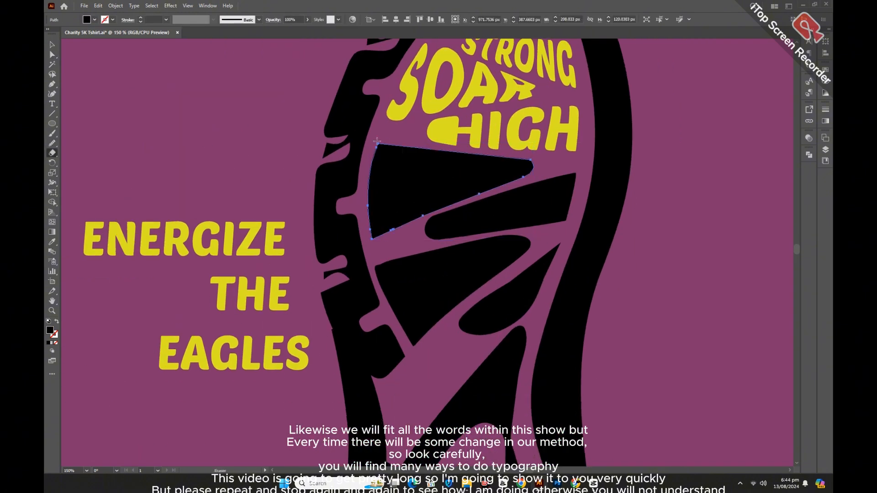
pyautogui.click(378, 236)
# Try to warp ENERGIZE into the segment with only its curved edge trimmed, and undo it
pyautogui.press('v')
pyautogui.keyDown('shift'); pyautogui.click(241, 242); pyautogui.keyUp('shift')
pyautogui.click(116, 6)
pyautogui.click(257, 288)
pyautogui.hotkey('ctrl', 'z')
pyautogui.hotkey('ctrl', 'z')
# Cut the rounded tip off the narrow end of the segment below HIGH along a vertical line
pyautogui.press('c')
pyautogui.click(524, 159)
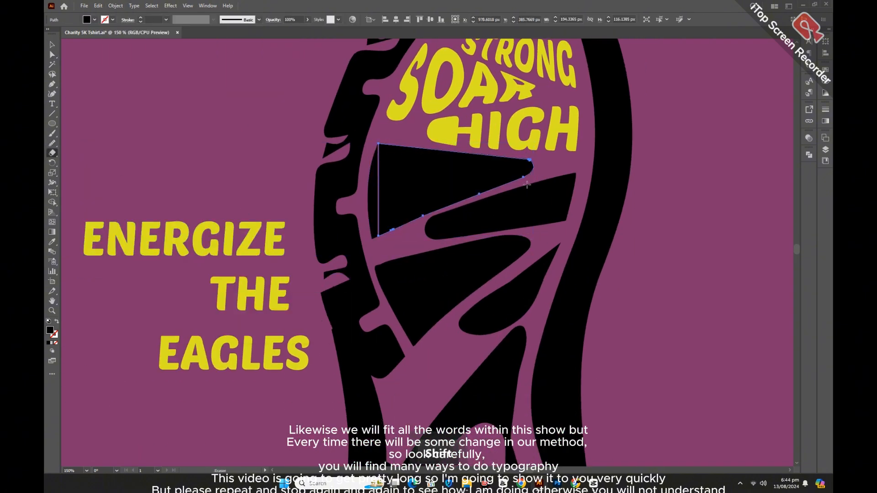
pyautogui.click(523, 178)
# Try to warp ENERGIZE into the segment trimmed at both ends, and undo it
pyautogui.press('v')
pyautogui.keyDown('shift'); pyautogui.click(268, 237); pyautogui.keyUp('shift')
pyautogui.click(116, 6)
pyautogui.click(250, 289)
pyautogui.hotkey('ctrl', 'z')
pyautogui.hotkey('ctrl', 'z')
# Split the lower wedge off the trimmed segment with a straight horizontal Eraser cut
pyautogui.click(53, 152)
pyautogui.moveTo(365, 199); pyautogui.dragTo(525, 207)
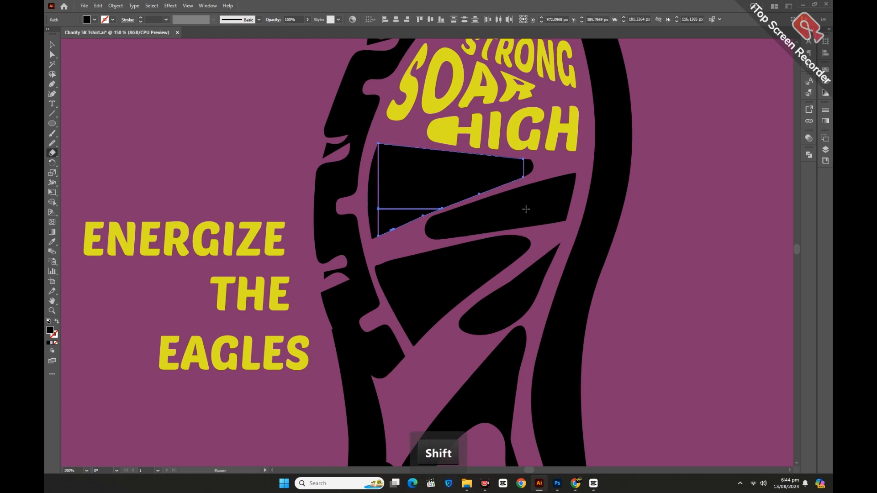
pyautogui.hotkey('ctrl', 'shift', 'a')
# Warp ENERGIZE into the upper part of the split segment with Envelope Distort, Make with Top Object, and expand it
pyautogui.press('v')
pyautogui.click(429, 181)
pyautogui.keyDown('shift'); pyautogui.click(270, 238); pyautogui.keyUp('shift')
pyautogui.click(116, 6)
pyautogui.click(256, 288)
pyautogui.click(116, 6)
pyautogui.click(125, 117)
pyautogui.hotkey('ctrl', 'shift', 'a')
# Split the black wedge below ENERGIZE vertically between E and N, and delete the thin strip between the cuts
pyautogui.hotkey('ctrl', '+')
pyautogui.hotkey('ctrl', '+')
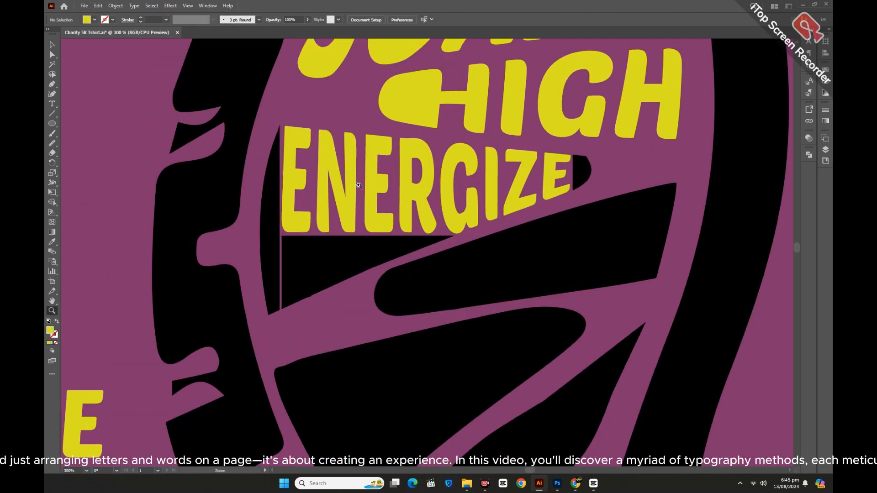
pyautogui.click(323, 258)
pyautogui.hotkey('shift', 'e')
pyautogui.moveTo(311, 211); pyautogui.dragTo(309, 264)
pyautogui.click(313, 273)
pyautogui.press('Delete')
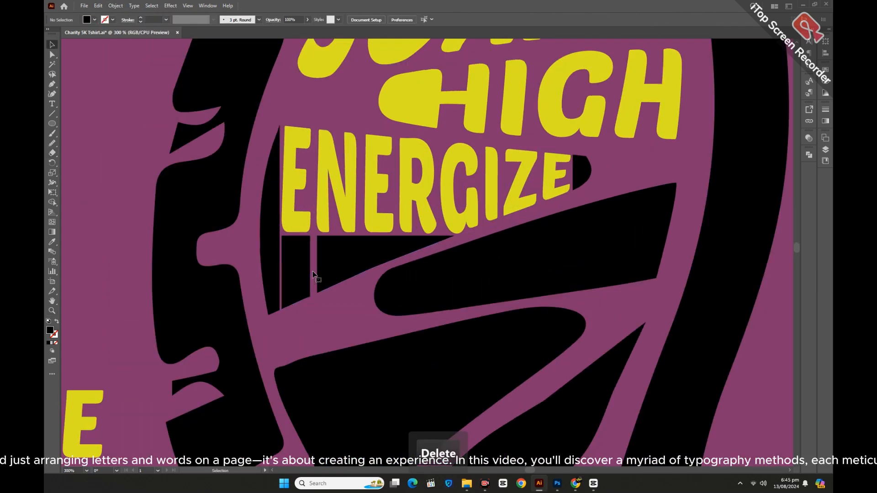
# Ungroup the warped ENERGIZE into separate letters
pyautogui.rightClick(292, 218)
pyautogui.click(316, 342)
pyautogui.rightClick(300, 227)
pyautogui.click(323, 352)
# Extend the first E of ENERGIZE down over the leftover piece beneath it and unite the shapes into a taller E
pyautogui.click(296, 225)
pyautogui.moveTo(296, 233); pyautogui.dragTo(321, 287)
pyautogui.click(302, 250)
pyautogui.click(305, 251)
pyautogui.press('Delete')
pyautogui.keyDown('shift'); pyautogui.click(290, 274); pyautogui.keyUp('shift')
pyautogui.click(809, 154)
pyautogui.click(713, 173)
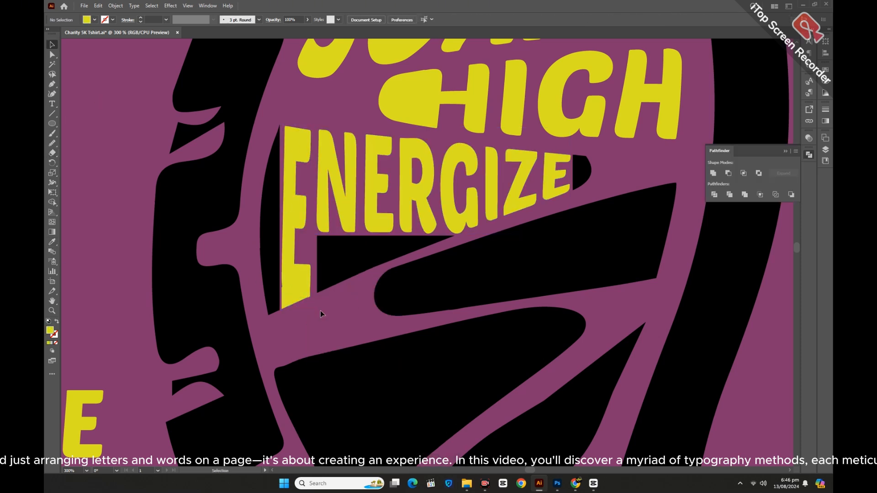
# Recolour the curved sliver beside the tall E yellow and remove anchor points from the E's edge so the shapes overlap
pyautogui.click(290, 255)
pyautogui.keyDown('shift'); pyautogui.click(271, 247); pyautogui.keyUp('shift')
pyautogui.press('a')
pyautogui.click(280, 282)
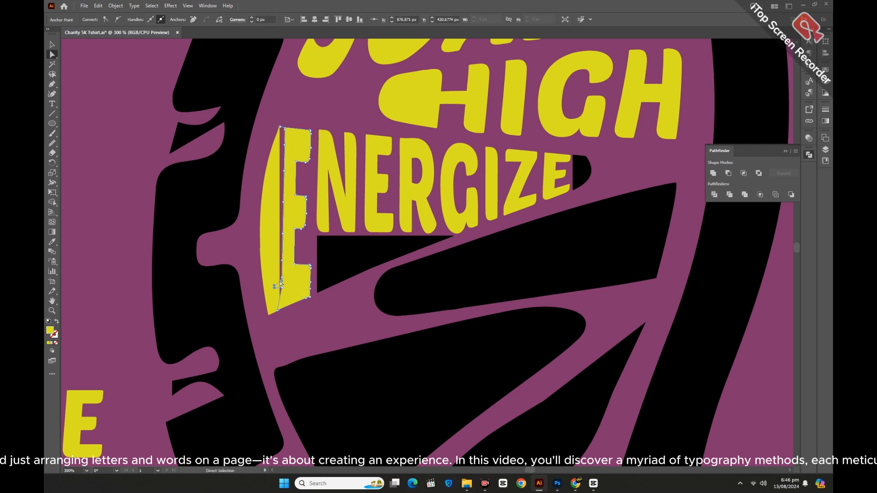
pyautogui.press('Delete')
pyautogui.press('Delete')
pyautogui.press('v')
pyautogui.click(279, 156)
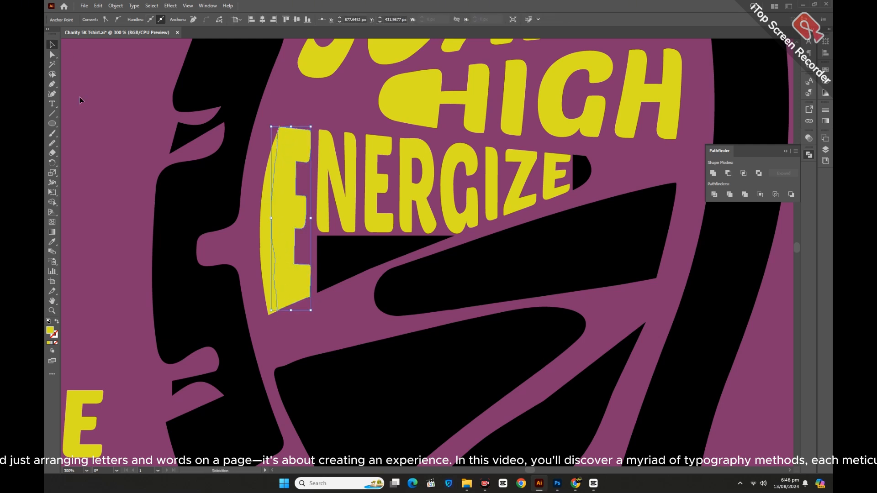
# Nudge the inner anchor points of the tall first E of ENERGIZE leftward to thin its stem and deepen the gaps
pyautogui.click(52, 143)
pyautogui.click(296, 161)
pyautogui.press('Left')
pyautogui.press('Left')
pyautogui.press('Left')
pyautogui.click(295, 195)
pyautogui.press('Left')
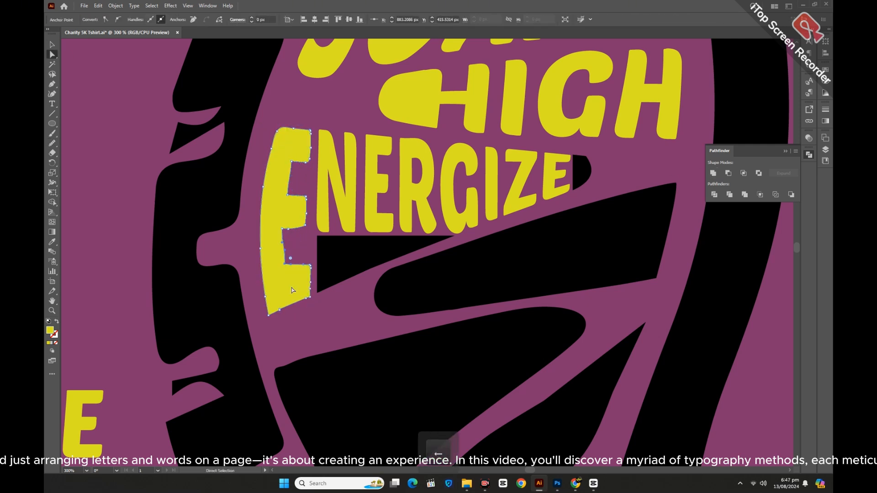
pyautogui.press('Left')
# Stretch the N and the second E of ENERGIZE downward over the black wedge beneath them
pyautogui.press('v')
pyautogui.click(350, 248)
pyautogui.click(350, 211)
pyautogui.moveTo(337, 232); pyautogui.dragTo(337, 277)
pyautogui.click(340, 301)
pyautogui.press('v')
pyautogui.click(379, 192)
pyautogui.moveTo(379, 236); pyautogui.dragTo(380, 261)
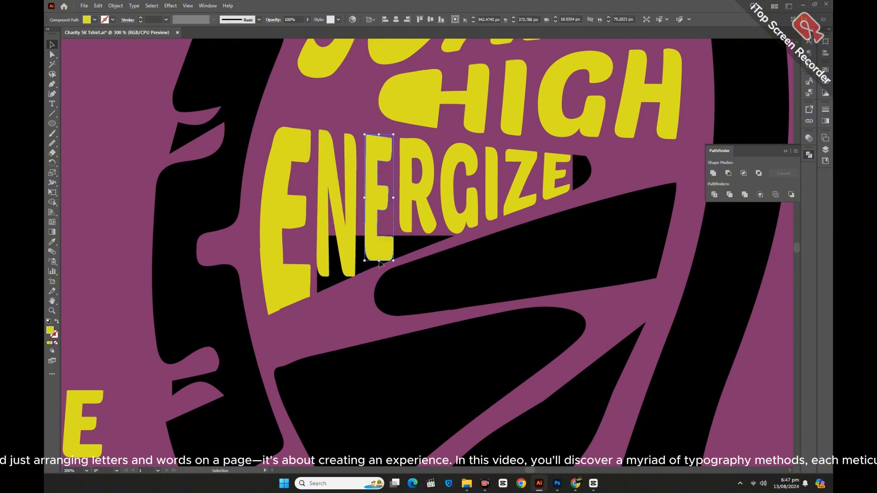
# Erase a vertical gap through the black wedge along the inner edge of the N's first leg
pyautogui.click(351, 305)
pyautogui.click(52, 310)
pyautogui.doubleClick(371, 257)
pyautogui.click(52, 45)
pyautogui.click(357, 290)
pyautogui.click(53, 153)
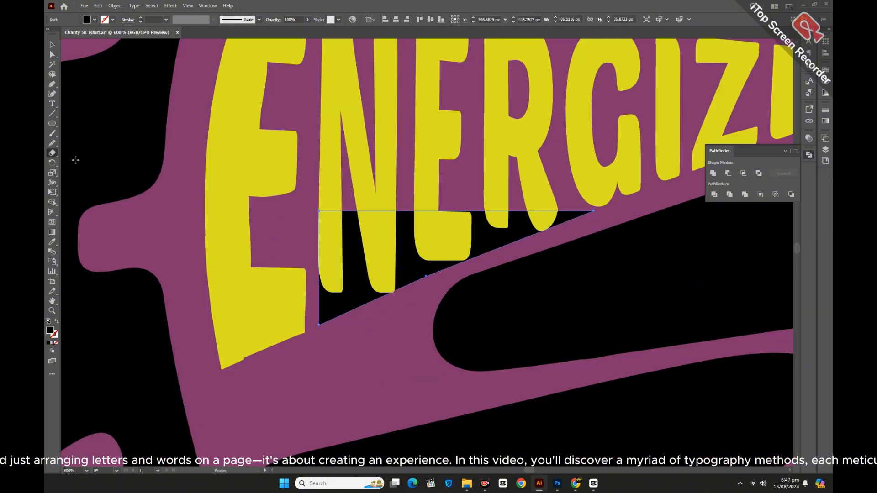
pyautogui.moveTo(343, 203); pyautogui.dragTo(344, 321)
# Recolour the cut-off wedge piece under the N's first leg with the lettering's yellow
pyautogui.click(52, 45)
pyautogui.click(330, 307)
pyautogui.click(52, 242)
pyautogui.click(235, 261)
pyautogui.click(52, 45)
pyautogui.click(305, 229)
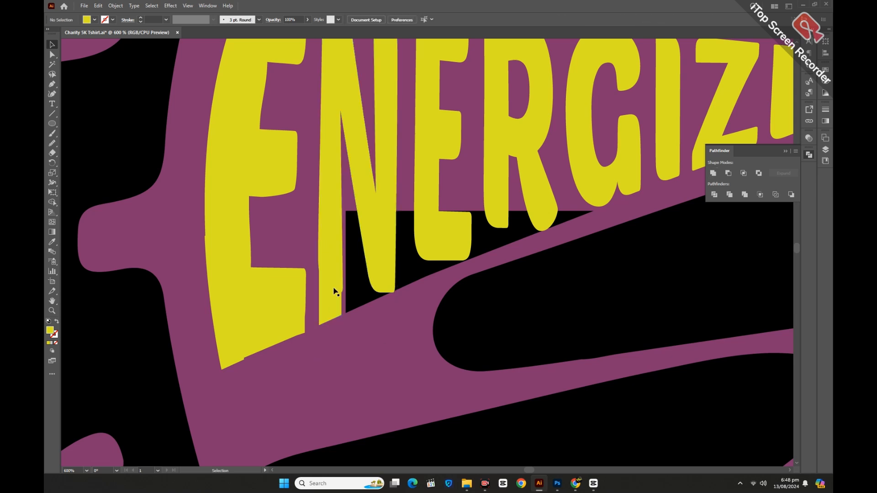
# Split the remaining black wedge with vertical cuts beside the N, second E and R, and delete the unneeded pieces
pyautogui.click(356, 290)
pyautogui.click(52, 154)
pyautogui.moveTo(411, 201); pyautogui.dragTo(411, 286)
pyautogui.moveTo(475, 207); pyautogui.dragTo(475, 280)
pyautogui.moveTo(512, 207); pyautogui.dragTo(512, 261)
pyautogui.click(52, 45)
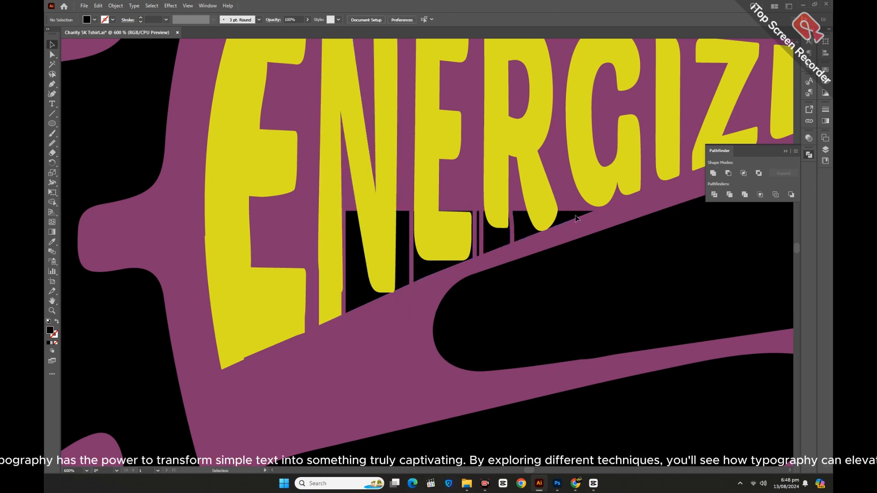
pyautogui.click(521, 231)
pyautogui.press('Delete')
pyautogui.click(356, 290)
pyautogui.press('Delete')
# Recolour the wedge pieces under the second E and R yellow and unite each one with its letter
pyautogui.click(421, 272)
pyautogui.keyDown('shift'); pyautogui.click(494, 240); pyautogui.keyUp('shift')
pyautogui.moveTo(408, 193); pyautogui.dragTo(431, 230)
pyautogui.click(713, 173)
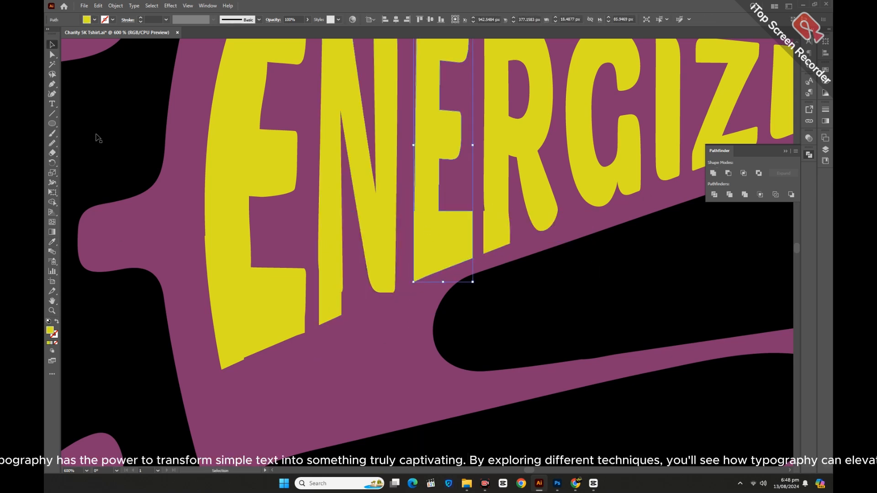
pyautogui.click(52, 45)
pyautogui.click(713, 173)
pyautogui.moveTo(488, 210)
pyautogui.mouseDown()
pyautogui.moveTo(513, 230)
pyautogui.moveTo(505, 247)
pyautogui.mouseUp()
# Smooth the lower corner of the second E and the curved outer edge of the tall first E in ENERGIZE
pyautogui.click(52, 143)
pyautogui.click(52, 55)
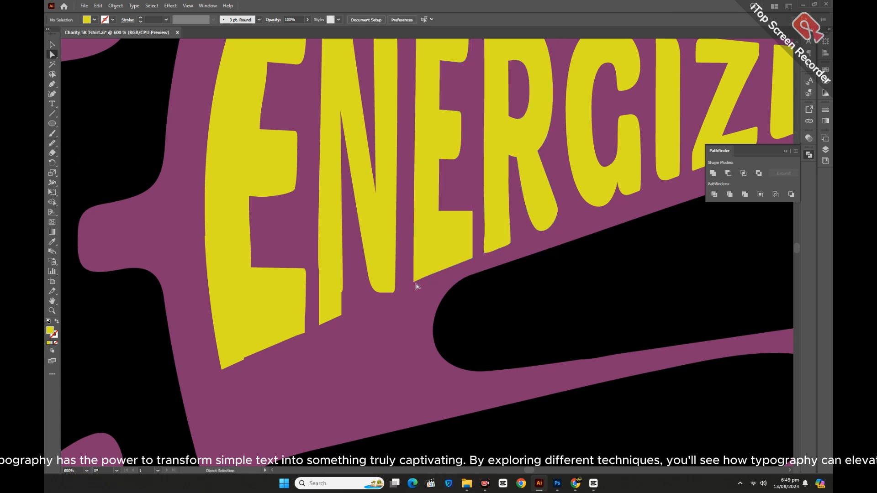
pyautogui.click(414, 282)
pyautogui.hotkey('ctrl', 'z')
pyautogui.click(52, 45)
pyautogui.click(52, 143)
pyautogui.moveTo(414, 274); pyautogui.dragTo(429, 276)
pyautogui.click(52, 45)
pyautogui.click(231, 224)
pyautogui.click(52, 143)
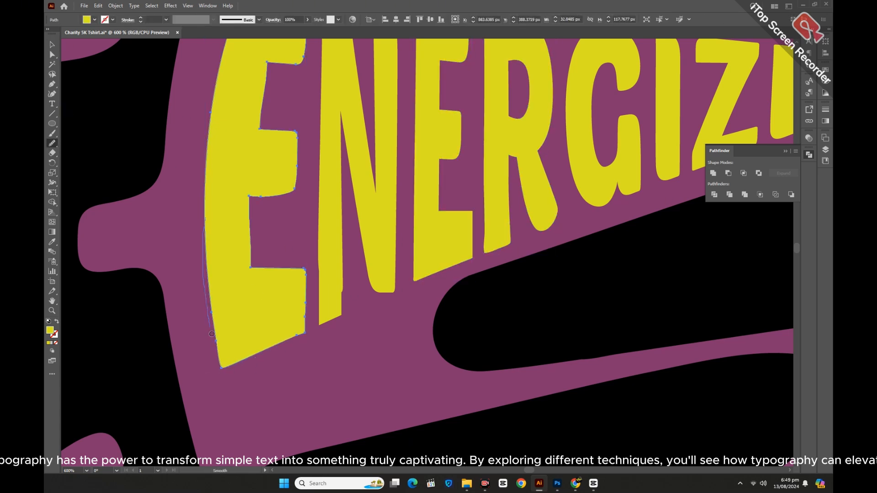
pyautogui.moveTo(212, 334); pyautogui.dragTo(216, 341)
pyautogui.click(52, 45)
pyautogui.click(331, 308)
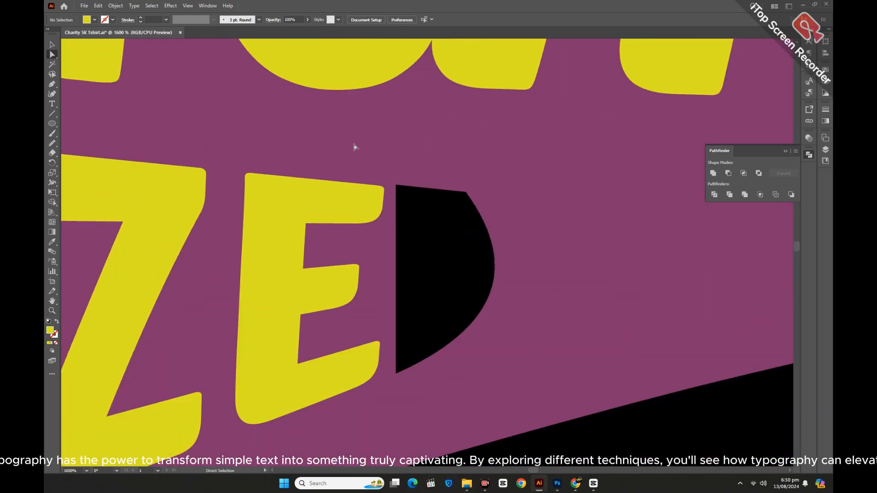
# Extend the arms of the last E of ENERGIZE rightward over the rounded black piece beside it
pyautogui.moveTo(323, 153); pyautogui.dragTo(390, 405)
pyautogui.hotkey('shift', 'Right')
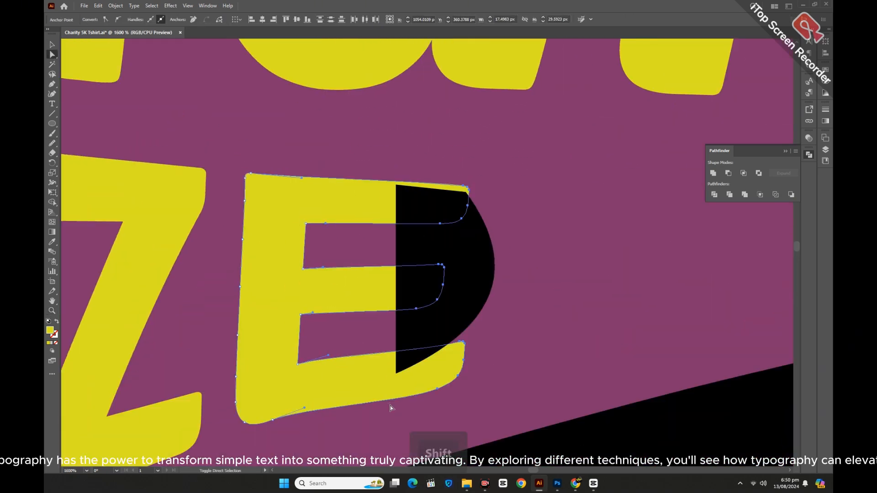
pyautogui.press('Right')
pyautogui.press('Right')
pyautogui.click(497, 192)
# Raise the end of the last E's lower arm to follow the slope of the rounded black piece
pyautogui.moveTo(462, 318); pyautogui.dragTo(492, 404)
pyautogui.press('Up')
pyautogui.press('Up')
pyautogui.press('Up')
pyautogui.press('Up')
pyautogui.press('Up')
pyautogui.press('Up')
pyautogui.press('Up')
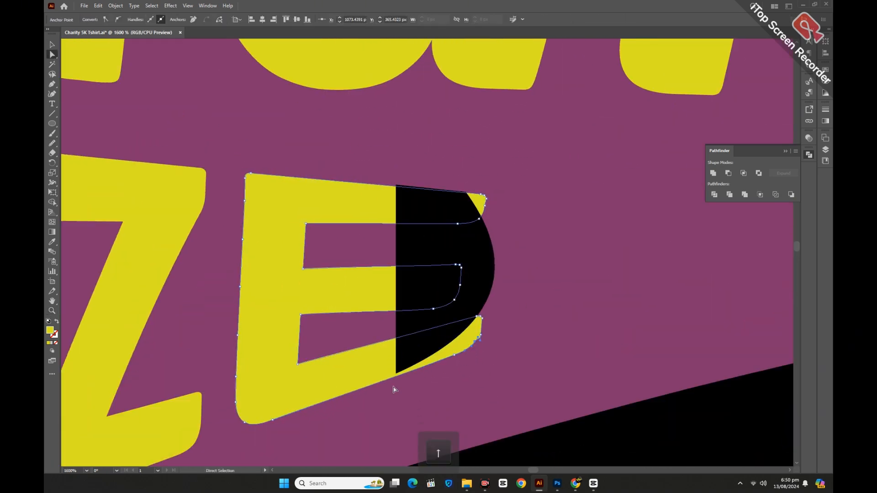
pyautogui.click(393, 388)
# Divide the last E and the rounded black piece where they overlap, ungroup the result, and delete the excess fragments
pyautogui.moveTo(525, 170); pyautogui.dragTo(366, 388)
pyautogui.click(715, 194)
pyautogui.rightClick(521, 229)
pyautogui.click(546, 338)
pyautogui.press('Delete')
pyautogui.click(485, 200)
pyautogui.press('Delete')
# Recolour the black arm pieces of the last E yellow and merge them with the letter
pyautogui.click(329, 201)
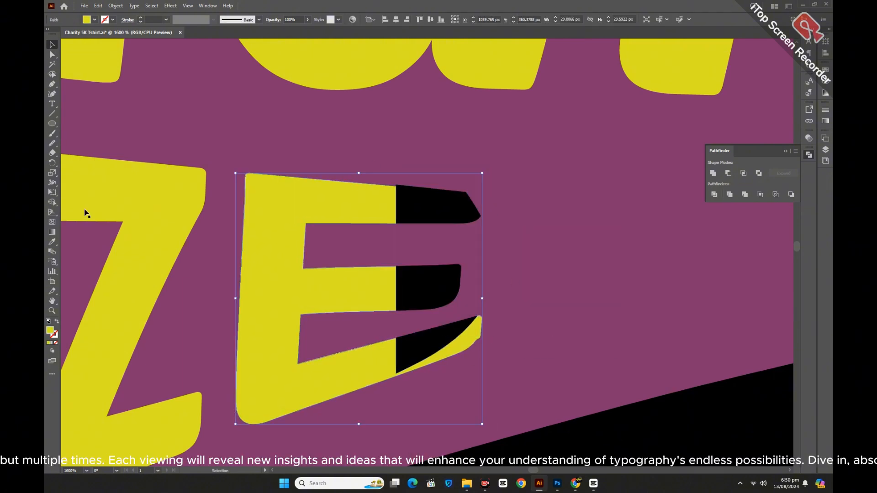
pyautogui.moveTo(260, 145); pyautogui.dragTo(443, 331)
pyautogui.press('Delete')
pyautogui.press('i')
pyautogui.click(356, 206)
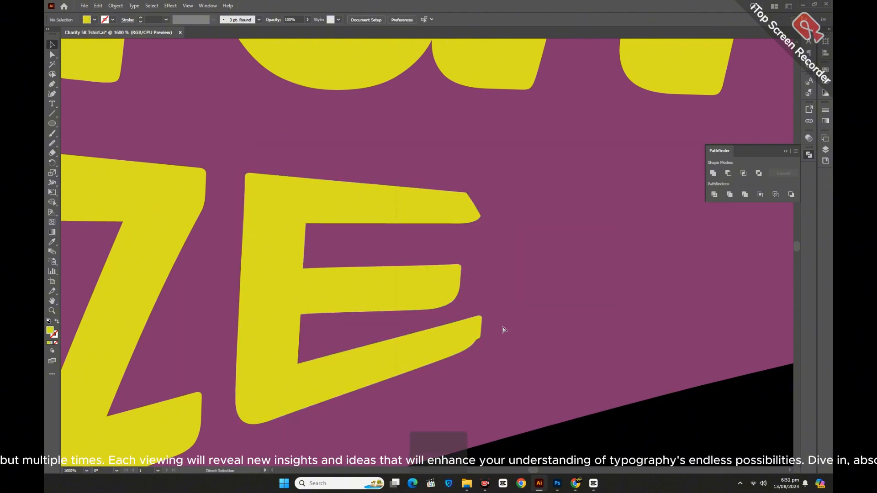
# Nudge the inner anchor points of the last E rightward to thicken its stem
pyautogui.scroll(-3, 358, 217)
pyautogui.press('a')
pyautogui.click(358, 274)
pyautogui.scroll(2, 358, 313)
pyautogui.moveTo(329, 198); pyautogui.dragTo(349, 242)
pyautogui.press('Right')
pyautogui.press('Right')
pyautogui.moveTo(323, 262); pyautogui.dragTo(345, 318)
pyautogui.press('Right')
pyautogui.press('Right')
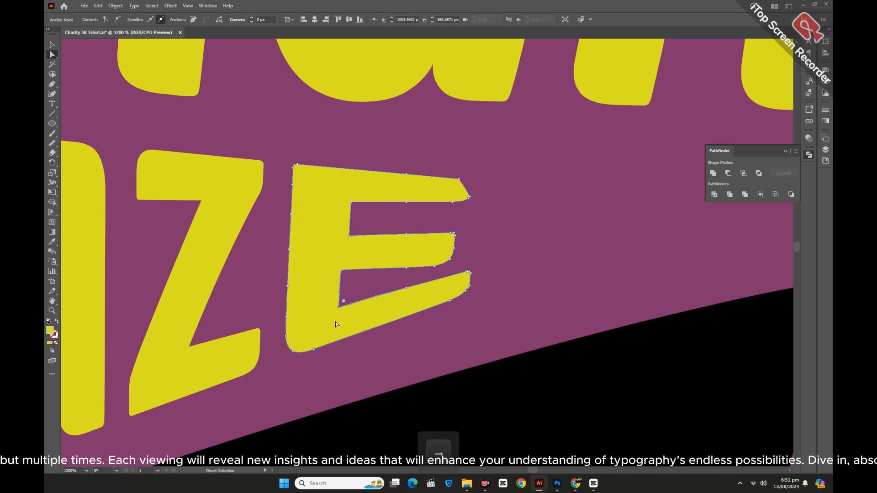
# Smooth the tip and edges of the lower arm on the last E of ENERGIZE
pyautogui.click(421, 278)
pyautogui.click(423, 292)
pyautogui.click(52, 143)
pyautogui.moveTo(470, 273); pyautogui.dragTo(419, 311)
pyautogui.moveTo(391, 285); pyautogui.dragTo(388, 286)
pyautogui.press('v')
pyautogui.click(268, 125)
# Place a copy of the long black tread segment below ENERGIZE above the word THE and rotate it to a flatter angle
pyautogui.hotkey('ctrl', '-')
pyautogui.hotkey('ctrl', '-')
pyautogui.hotkey('ctrl', '-')
pyautogui.hotkey('ctrl', '-')
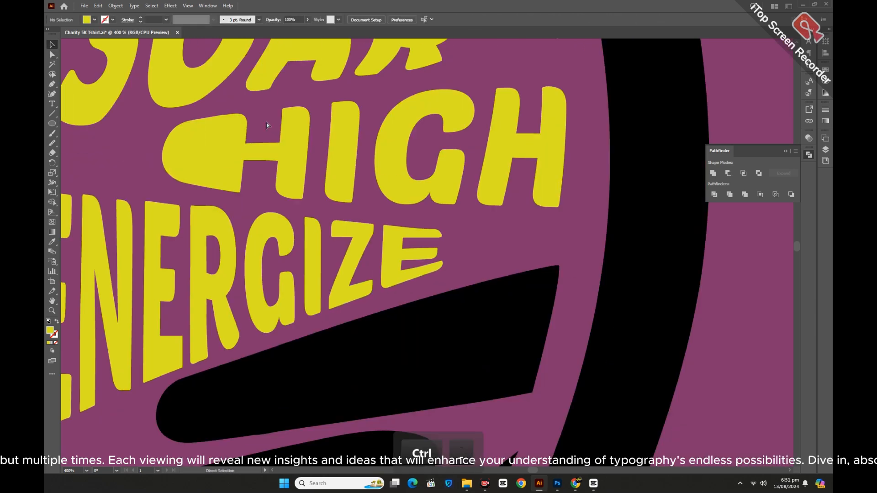
pyautogui.click(417, 273)
pyautogui.click(466, 243)
pyautogui.scroll(-4, 466, 242)
pyautogui.hotkey('ctrl', '-')
pyautogui.scroll(-1, 273, 467)
pyautogui.moveTo(566, 215); pyautogui.dragTo(219, 268)
pyautogui.moveTo(267, 301); pyautogui.dragTo(260, 314)
pyautogui.moveTo(219, 262); pyautogui.dragTo(210, 264)
# Erase vertical gaps near both ends of the copied tread segment to separate its rounded tip and pointed end
pyautogui.hotkey('shift', 'e')
pyautogui.hscroll(-2, 106, 254)
pyautogui.moveTo(122, 250); pyautogui.dragTo(122, 309)
pyautogui.moveTo(298, 207); pyautogui.dragTo(298, 299)
# Warp the word THE into the middle piece of the copied segment with an envelope and expand it into shapes
pyautogui.press('v')
pyautogui.moveTo(189, 201); pyautogui.dragTo(215, 313)
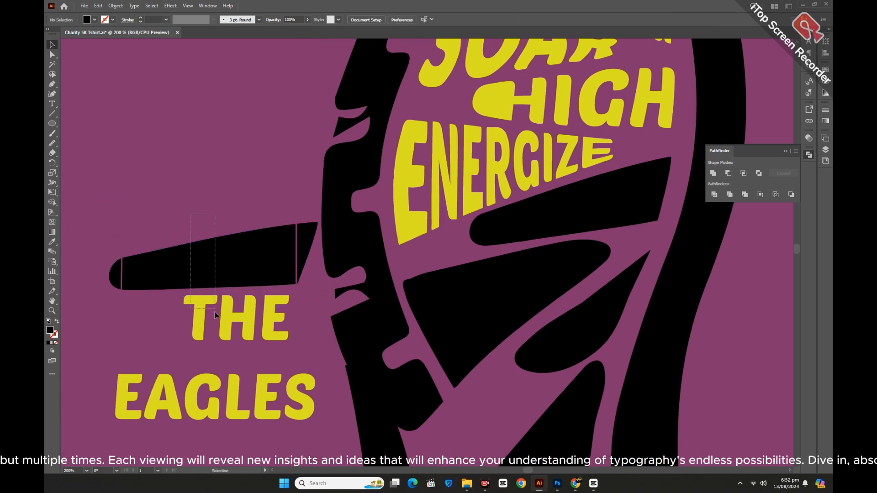
pyautogui.click(115, 6)
pyautogui.click(255, 286)
pyautogui.click(116, 6)
pyautogui.click(131, 113)
pyautogui.click(300, 261)
pyautogui.click(390, 245)
pyautogui.press('v')
pyautogui.click(457, 208)
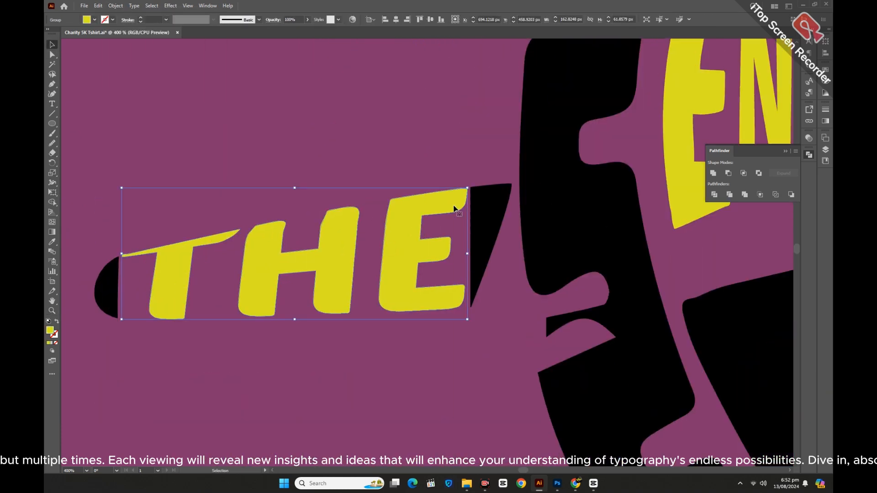
# Extend the arms of the E in THE rightward over the black triangular end piece
pyautogui.click(264, 147)
pyautogui.press('a')
pyautogui.moveTo(448, 176); pyautogui.dragTo(480, 334)
pyautogui.press('Right')
pyautogui.press('Right')
pyautogui.press('Right')
pyautogui.press('Right')
pyautogui.press('Right')
pyautogui.press('Right')
pyautogui.press('Right')
pyautogui.press('Right')
pyautogui.press('Right')
pyautogui.press('Right')
pyautogui.press('Right')
pyautogui.press('Right')
pyautogui.press('Right')
pyautogui.press('Right')
pyautogui.press('Right')
pyautogui.press('Right')
pyautogui.press('Right')
pyautogui.press('Right')
pyautogui.press('Right')
pyautogui.press('Right')
pyautogui.press('Right')
pyautogui.press('Right')
pyautogui.press('Right')
pyautogui.press('Right')
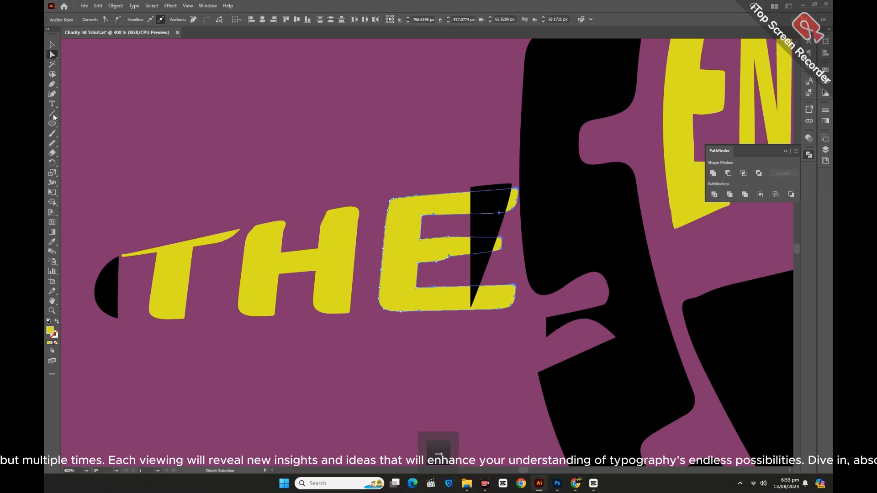
# Divide the E of THE with the overlapping black end piece and delete the excess yellow piece at its upper tip
pyautogui.press('v')
pyautogui.click(455, 204)
pyautogui.click(81, 111)
pyautogui.press('a')
pyautogui.press('v')
pyautogui.click(441, 204)
pyautogui.rightClick(411, 281)
pyautogui.click(430, 345)
pyautogui.moveTo(449, 187); pyautogui.dragTo(449, 184)
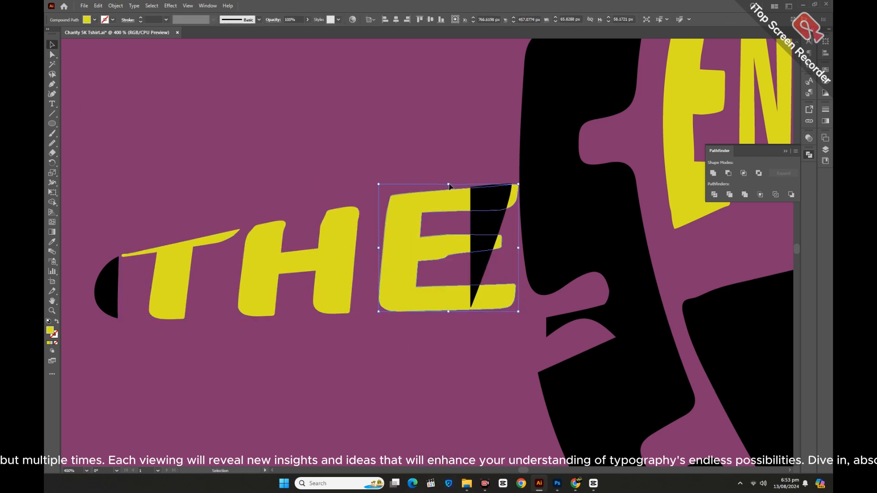
pyautogui.keyDown('shift'); pyautogui.click(479, 225); pyautogui.keyUp('shift')
pyautogui.click(714, 195)
pyautogui.press('Delete')
# Erase a slanted gap through the E's lower arm along the black edge and delete the cut-off yellow end
pyautogui.click(450, 299)
pyautogui.hotkey('shift', 'e')
pyautogui.moveTo(478, 312); pyautogui.dragTo(483, 284)
pyautogui.press('v')
pyautogui.click(498, 336)
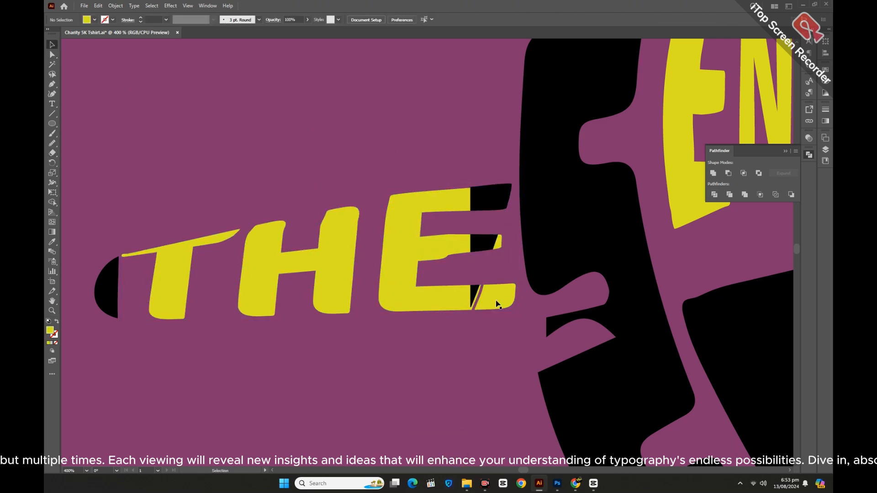
pyautogui.click(498, 302)
pyautogui.press('Delete')
# Recolor all the pieces of the E with the yellow of the letter T
pyautogui.moveTo(379, 173); pyautogui.dragTo(493, 320)
pyautogui.press('i')
pyautogui.click(168, 280)
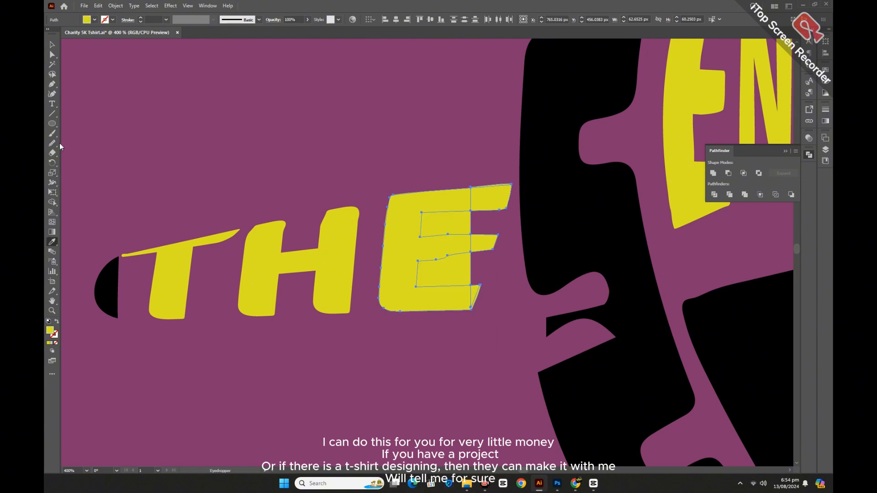
# Delete the leftover pieces between the E's arms, unite the rest into one shape, and smooth its arm tips
pyautogui.press('v')
pyautogui.click(81, 137)
pyautogui.click(444, 224)
pyautogui.keyDown('shift'); pyautogui.click(443, 274); pyautogui.keyUp('shift')
pyautogui.press('Delete')
pyautogui.moveTo(389, 167); pyautogui.dragTo(496, 315)
pyautogui.click(713, 173)
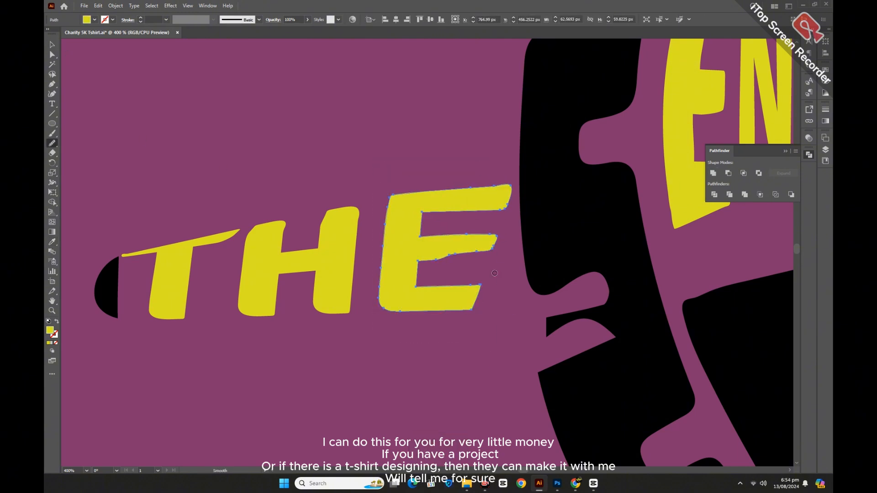
# Fit the finished word THE over the black tread segment below ENERGIZE and delete the segment behind it
pyautogui.press('v')
pyautogui.click(553, 437)
pyautogui.moveTo(517, 207); pyautogui.dragTo(522, 200)
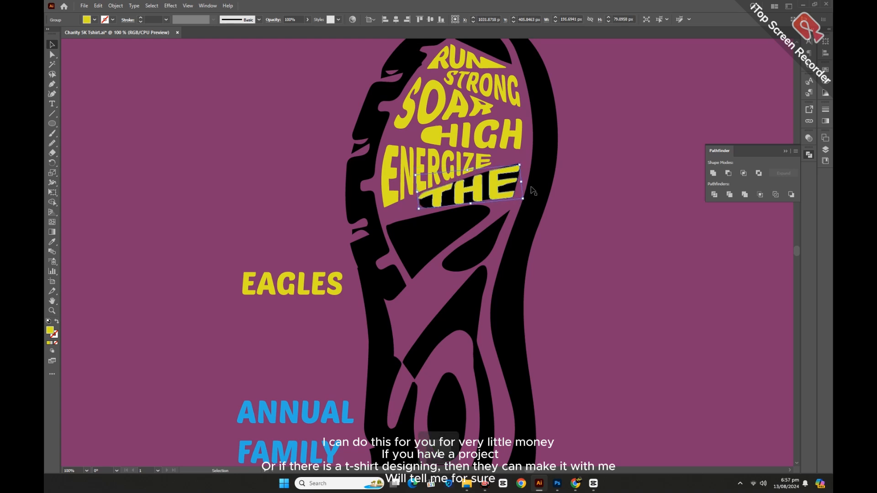
pyautogui.click(515, 168)
pyautogui.press('Delete')
# Place a copy of the triangular tread segment below THE above the word EAGLES and rotate it until its upper edge is nearly level
pyautogui.scroll(-1, 475, 201)
pyautogui.keyDown('alt'); pyautogui.moveTo(437, 205); pyautogui.dragTo(244, 187); pyautogui.keyUp('alt')
pyautogui.moveTo(300, 154); pyautogui.dragTo(313, 176)
pyautogui.click(315, 210)
pyautogui.moveTo(312, 256); pyautogui.dragTo(265, 242)
pyautogui.scroll(3, 197, 184)
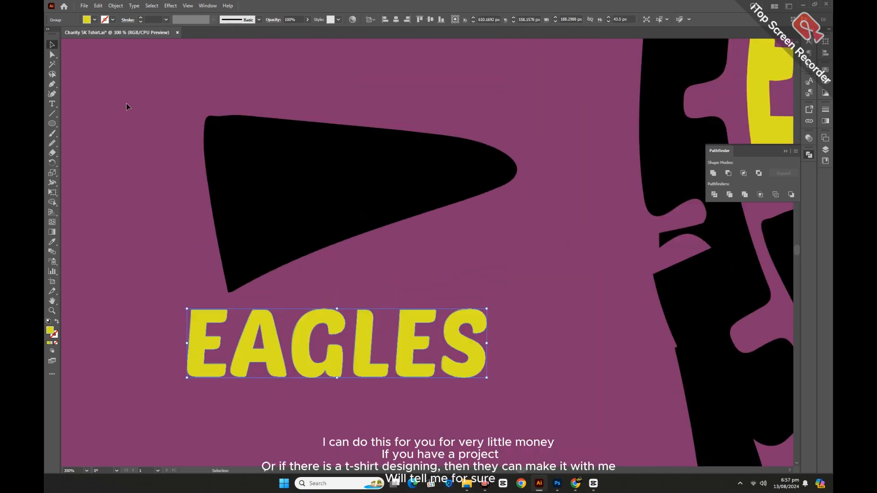
pyautogui.click(329, 183)
pyautogui.moveTo(542, 180); pyautogui.dragTo(539, 160)
# Erase five vertical gaps through the copied triangular segment to split it into six strips
pyautogui.click(52, 153)
pyautogui.keyDown('shift'); pyautogui.moveTo(165, 167); pyautogui.dragTo(504, 167); pyautogui.keyUp('shift')
pyautogui.hotkey('ctrl', 'z')
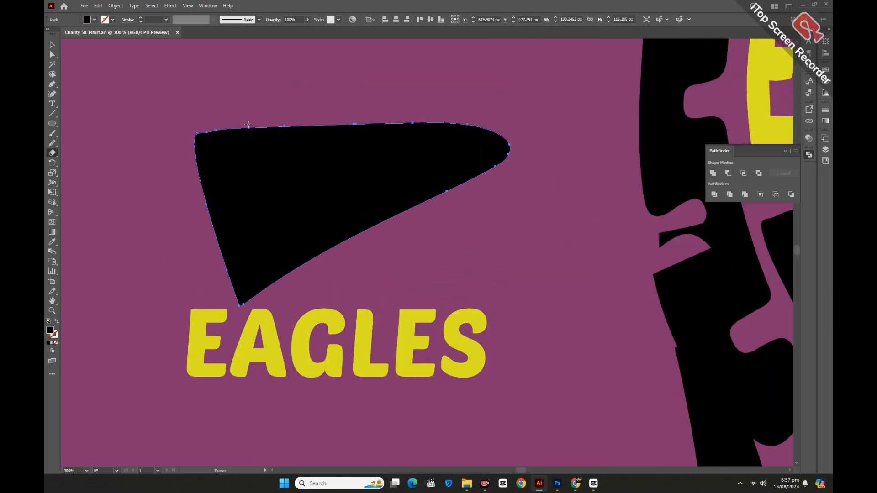
pyautogui.keyDown('shift'); pyautogui.moveTo(247, 123); pyautogui.dragTo(248, 303); pyautogui.keyUp('shift')
pyautogui.keyDown('shift'); pyautogui.moveTo(287, 124); pyautogui.dragTo(288, 274); pyautogui.keyUp('shift')
pyautogui.hotkey('ctrl', 'z')
pyautogui.keyDown('shift'); pyautogui.moveTo(324, 123); pyautogui.dragTo(323, 253); pyautogui.keyUp('shift')
pyautogui.keyDown('shift'); pyautogui.moveTo(368, 118); pyautogui.dragTo(367, 264); pyautogui.keyUp('shift')
pyautogui.keyDown('shift'); pyautogui.moveTo(411, 117); pyautogui.dragTo(410, 220); pyautogui.keyUp('shift')
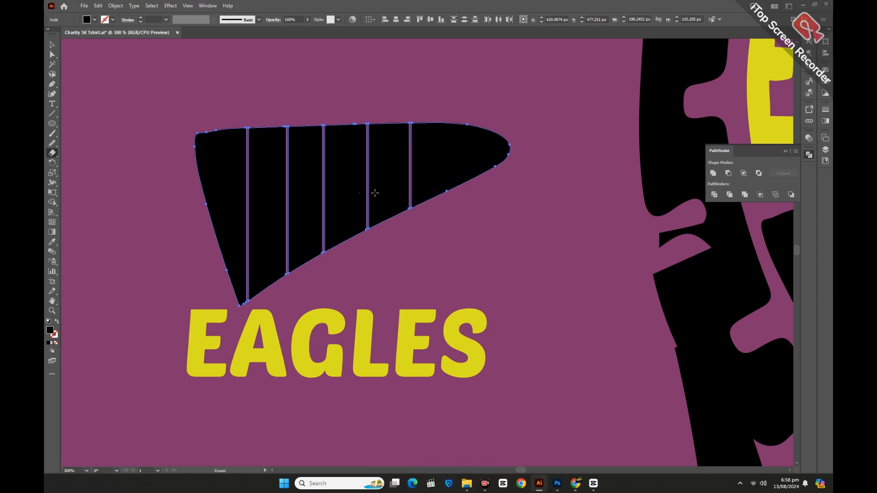
# Separate the letters of EAGLES and warp the first E into the leftmost strip with a top-object envelope
pyautogui.click(52, 45)
pyautogui.click(115, 96)
pyautogui.rightClick(269, 323)
pyautogui.click(295, 226)
pyautogui.moveTo(225, 314); pyautogui.dragTo(236, 277)
pyautogui.moveTo(185, 213); pyautogui.dragTo(229, 288)
pyautogui.click(115, 6)
pyautogui.click(256, 287)
# Warp the remaining letters A, G, L, E and S into the other five strips with top-object envelopes
pyautogui.click(272, 338)
pyautogui.keyDown('shift'); pyautogui.click(267, 201); pyautogui.keyUp('shift')
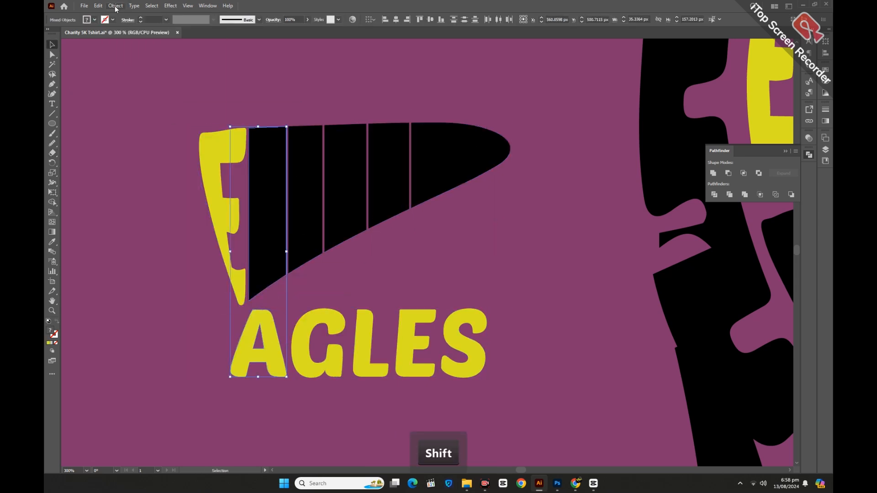
pyautogui.click(117, 7)
pyautogui.click(256, 287)
pyautogui.click(301, 343)
pyautogui.keyDown('shift'); pyautogui.click(305, 192); pyautogui.keyUp('shift')
pyautogui.click(119, 6)
pyautogui.click(116, 6)
pyautogui.click(256, 287)
pyautogui.click(464, 343)
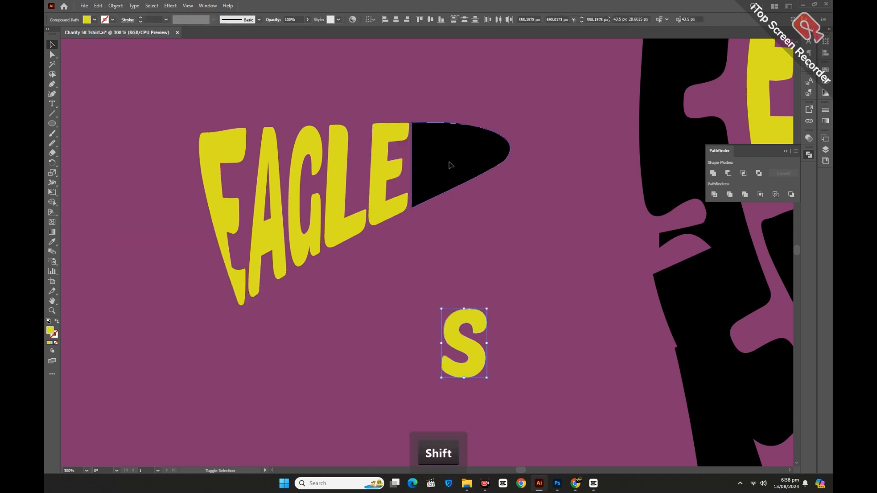
pyautogui.keyDown('shift'); pyautogui.click(450, 165); pyautogui.keyUp('shift')
pyautogui.click(116, 6)
pyautogui.click(256, 287)
# Fit the warped word EAGLES into the shoe print below THE and delete the black segment it replaces
pyautogui.moveTo(180, 108); pyautogui.dragTo(404, 208)
pyautogui.moveTo(252, 195); pyautogui.dragTo(430, 211)
pyautogui.hotkey('ctrl', 'shift', 'a')
pyautogui.click(430, 211)
pyautogui.press('Delete')
pyautogui.scroll(2, 431, 212)
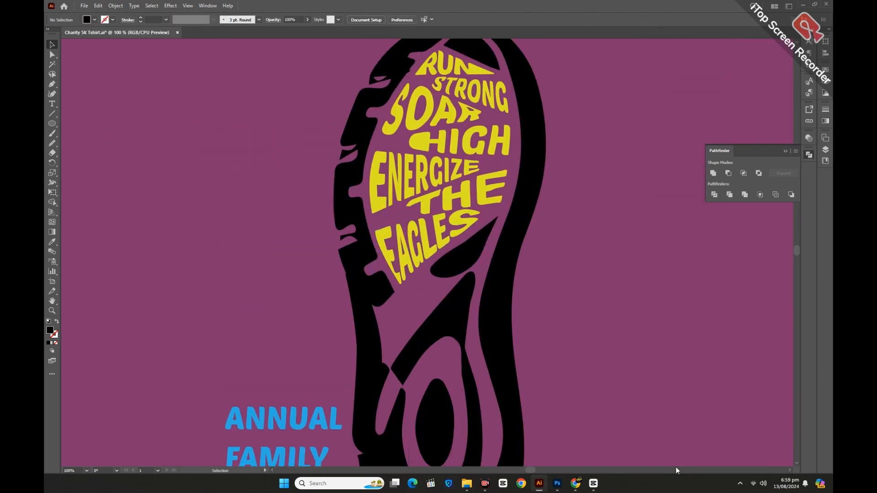
pyautogui.click(444, 85)
pyautogui.keyDown('shift'); pyautogui.click(445, 130); pyautogui.keyUp('shift')
pyautogui.keyDown('shift'); pyautogui.click(505, 168); pyautogui.keyUp('shift')
pyautogui.keyDown('shift'); pyautogui.click(457, 249); pyautogui.keyUp('shift')
pyautogui.hotkey('ctrl', 'z')
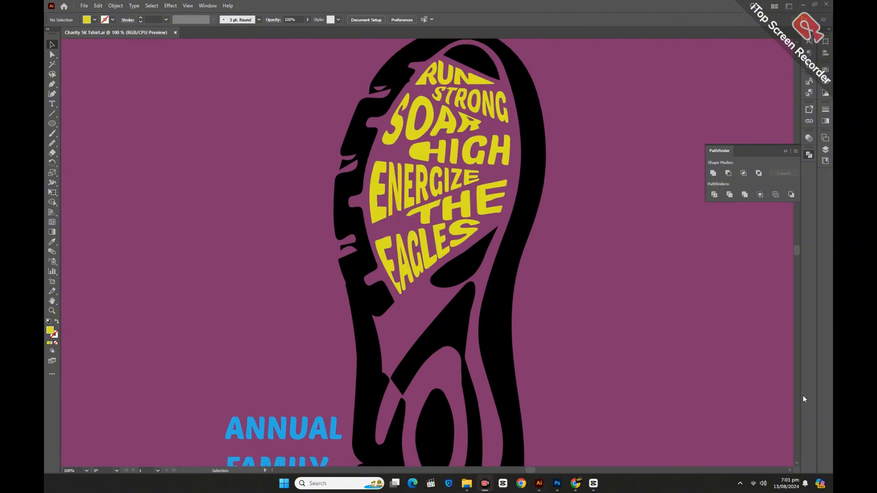
# Move the blue word ANNUAL onto the heel of the shoe print and bring it to the front
pyautogui.scroll(-5, 570, 347)
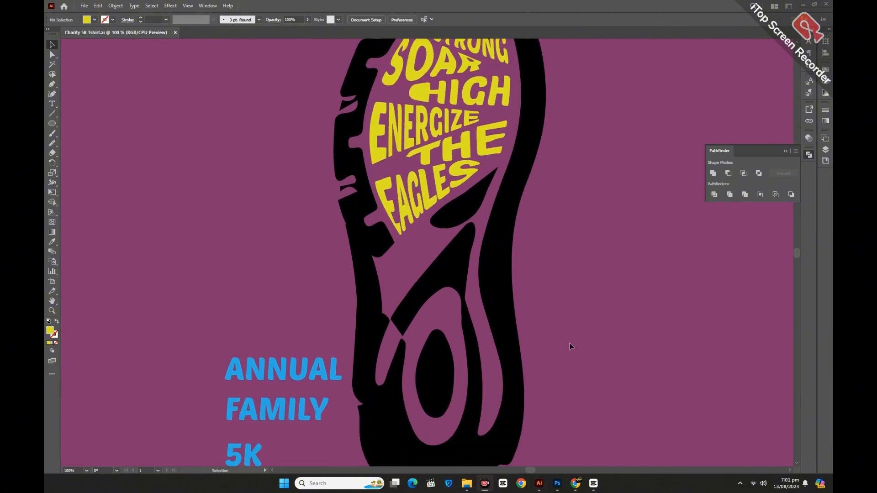
pyautogui.scroll(-4, 569, 346)
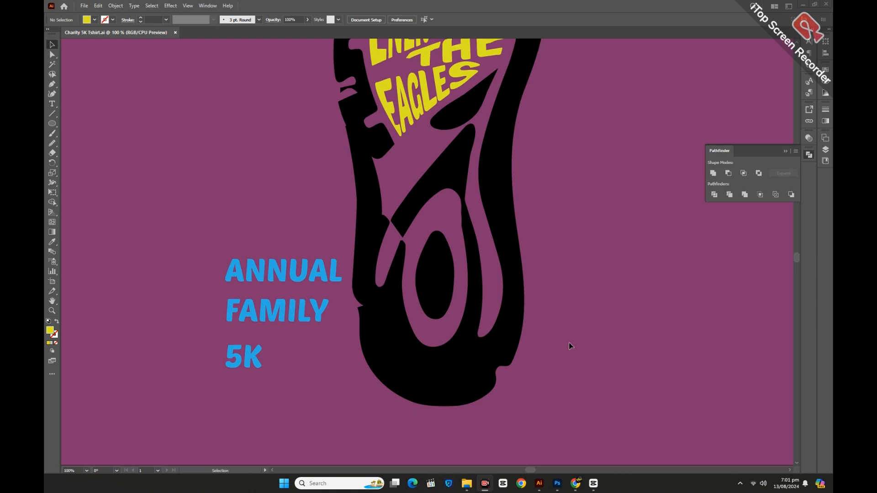
pyautogui.click(434, 372)
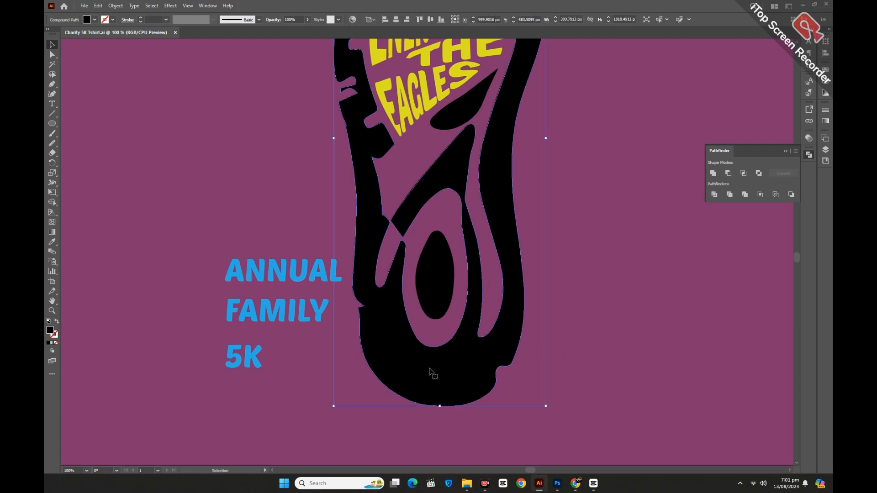
pyautogui.click(307, 354)
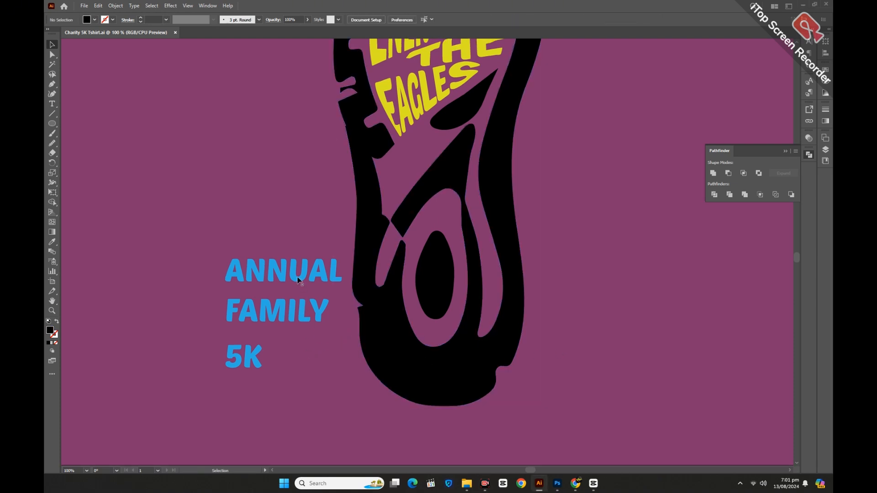
pyautogui.moveTo(298, 279); pyautogui.dragTo(403, 405)
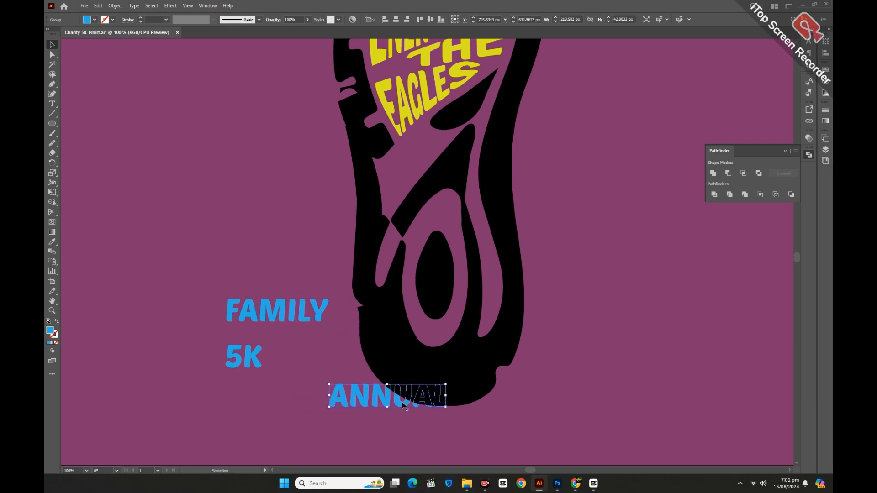
pyautogui.rightClick(403, 404)
pyautogui.moveTo(440, 361)
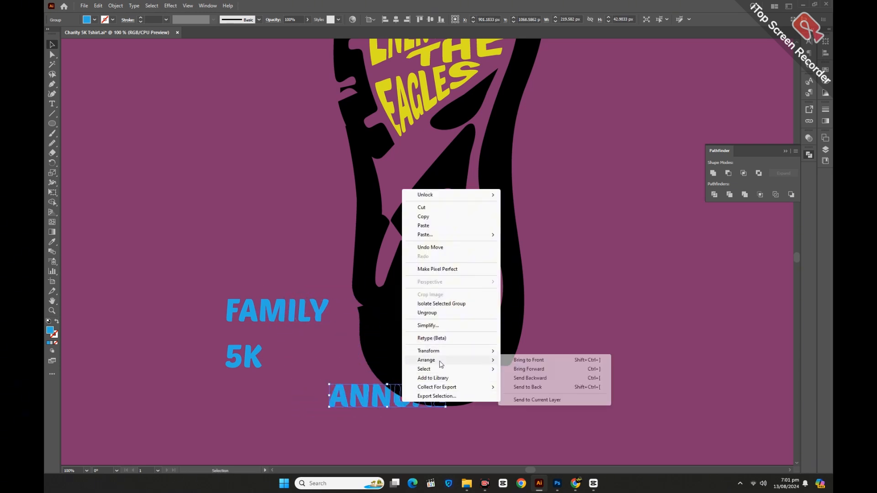
pyautogui.click(530, 361)
pyautogui.click(421, 425)
pyautogui.moveTo(384, 403); pyautogui.dragTo(433, 366)
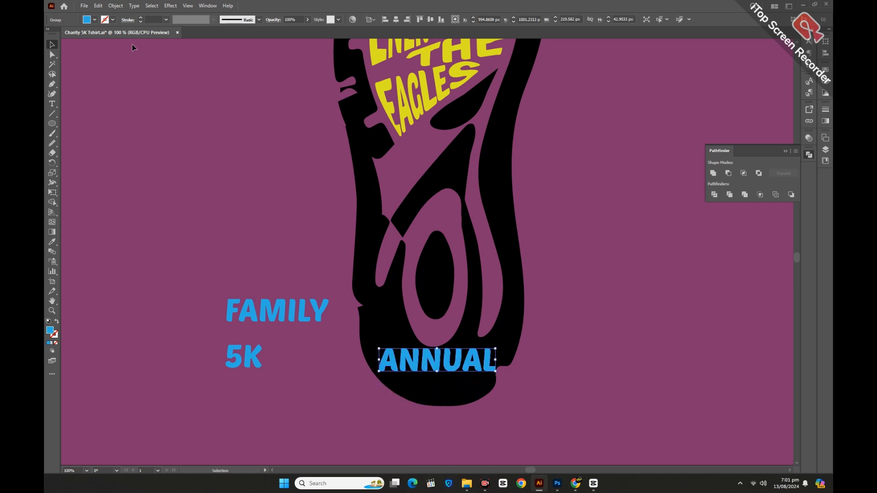
pyautogui.click(169, 10)
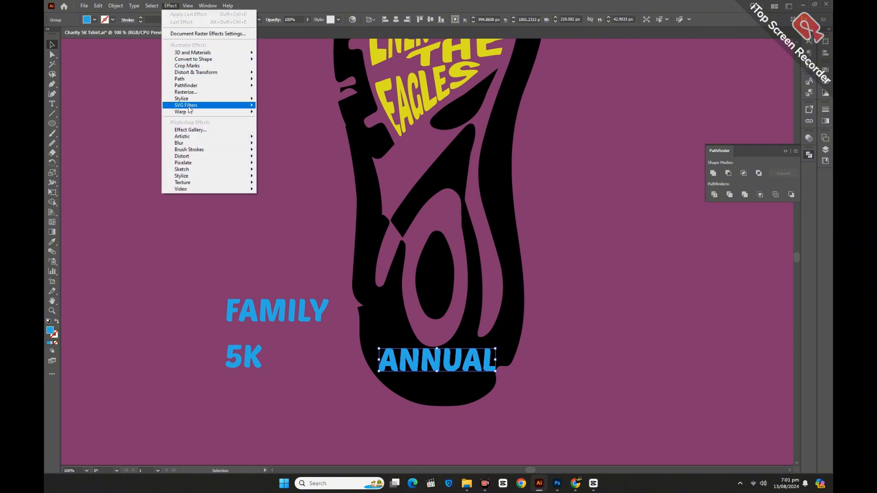
pyautogui.moveTo(190, 113)
pyautogui.click(276, 113)
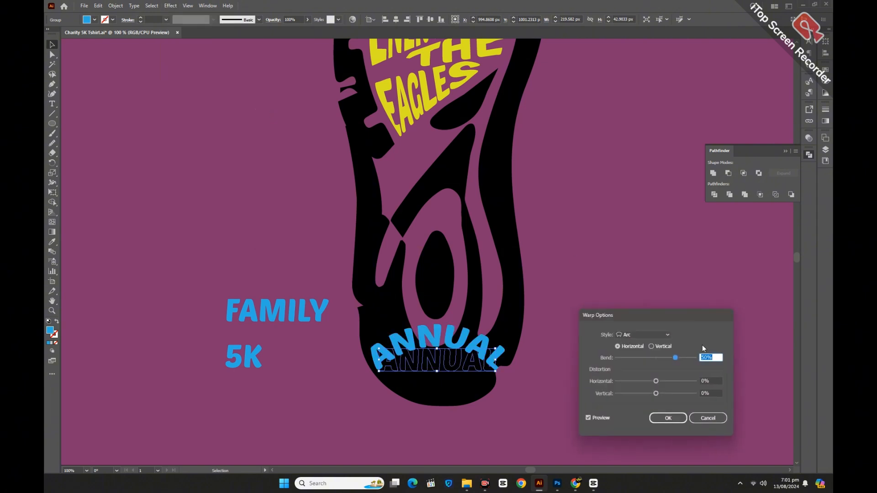
pyautogui.click(640, 357)
pyautogui.moveTo(638, 357); pyautogui.dragTo(631, 358)
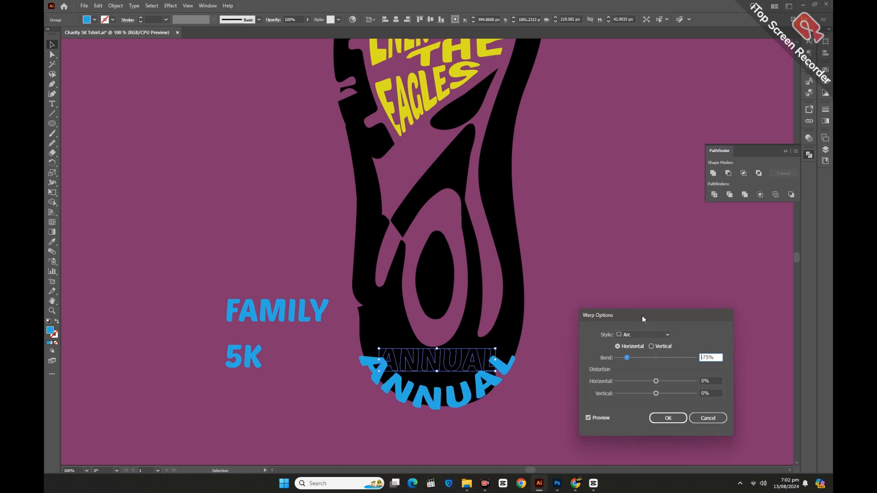
pyautogui.moveTo(642, 319); pyautogui.dragTo(589, 172)
pyautogui.click(589, 187)
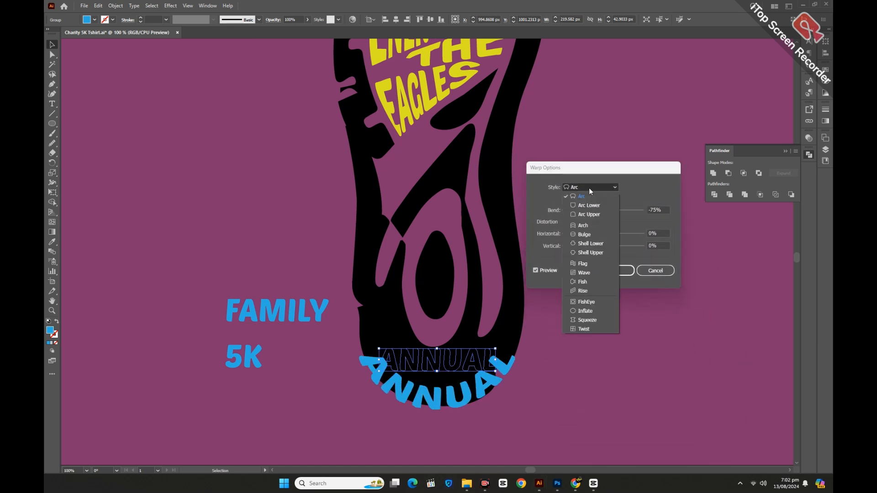
pyautogui.click(584, 225)
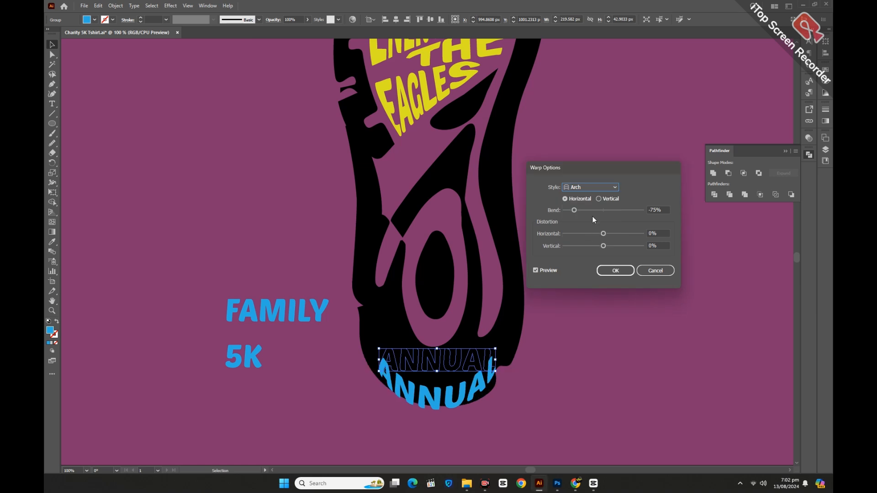
pyautogui.moveTo(576, 210); pyautogui.dragTo(578, 211)
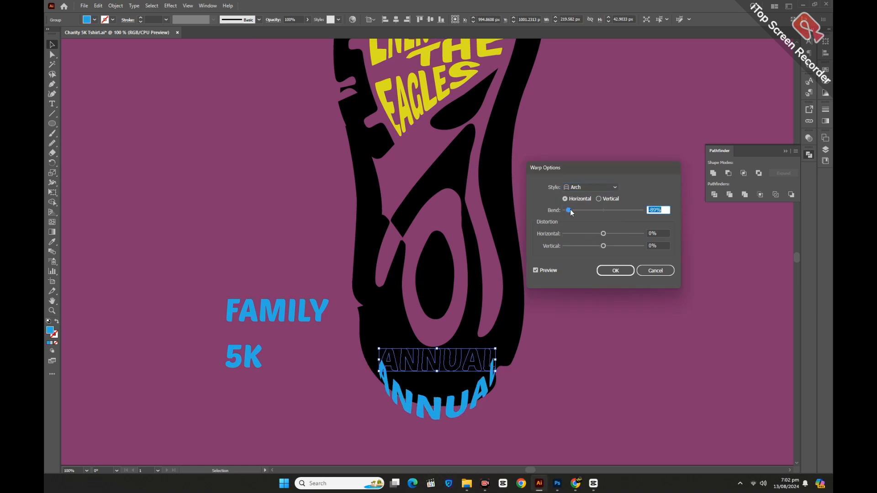
pyautogui.moveTo(582, 213); pyautogui.dragTo(583, 212)
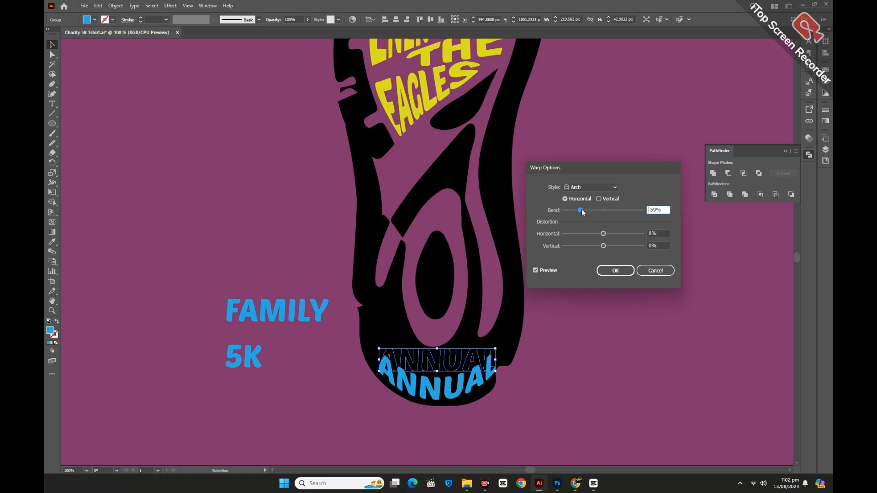
pyautogui.click(655, 270)
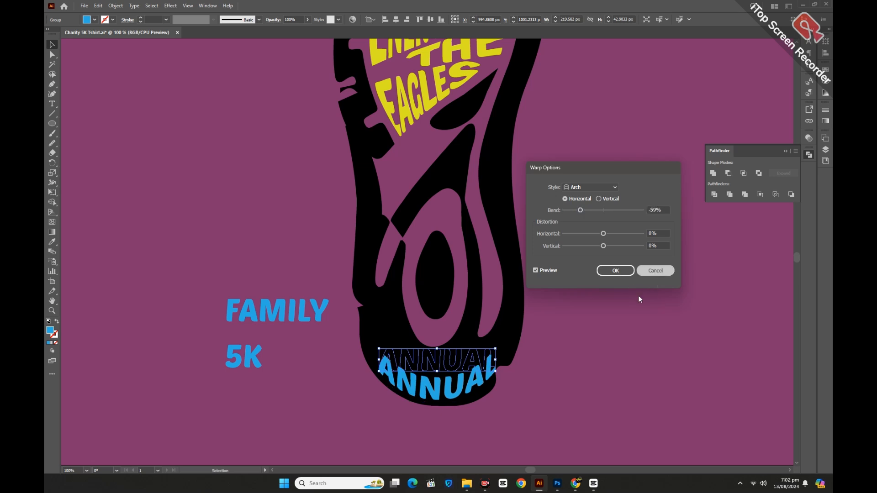
pyautogui.click(641, 298)
# Stretch ANNUAL downward to about 105 px high and apply a horizontal Arch warp with a -70% bend
pyautogui.click(441, 368)
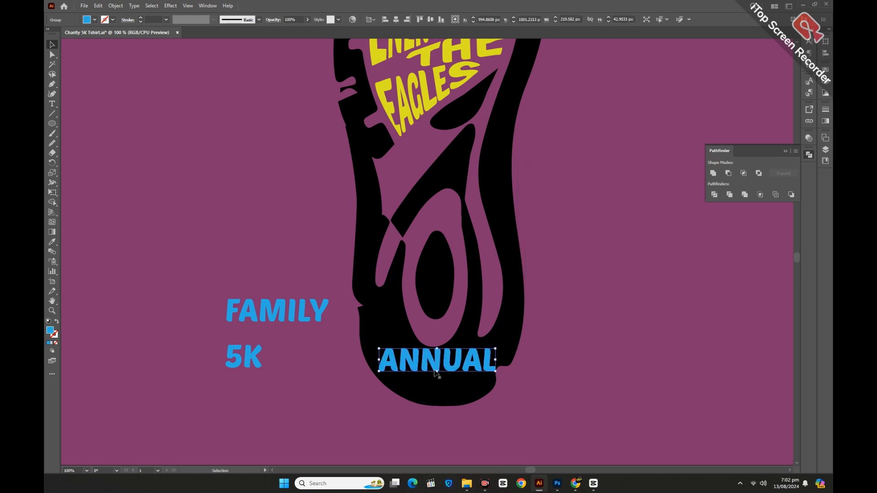
pyautogui.moveTo(438, 372); pyautogui.dragTo(439, 405)
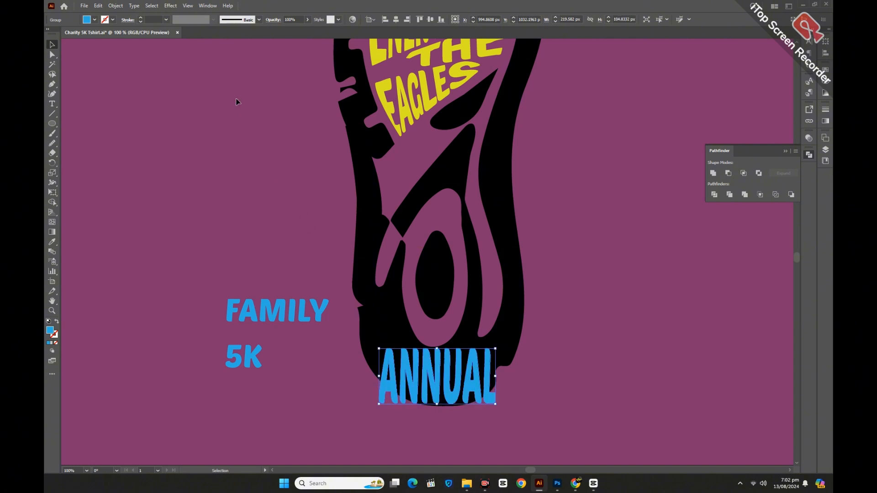
pyautogui.click(175, 7)
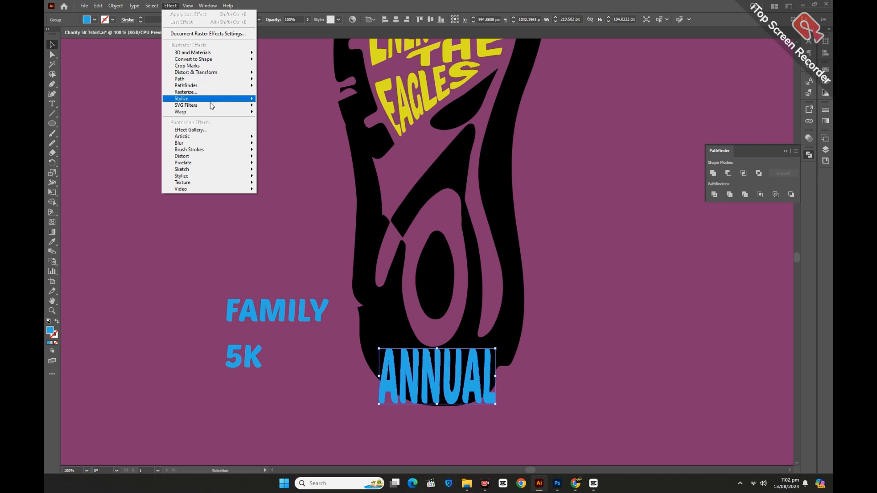
pyautogui.moveTo(220, 112)
pyautogui.click(274, 113)
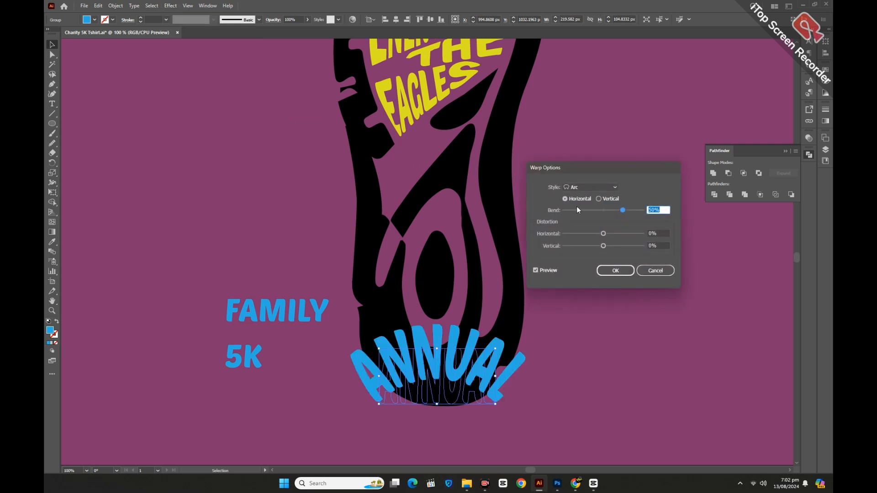
pyautogui.moveTo(599, 211); pyautogui.dragTo(584, 212)
pyautogui.click(583, 186)
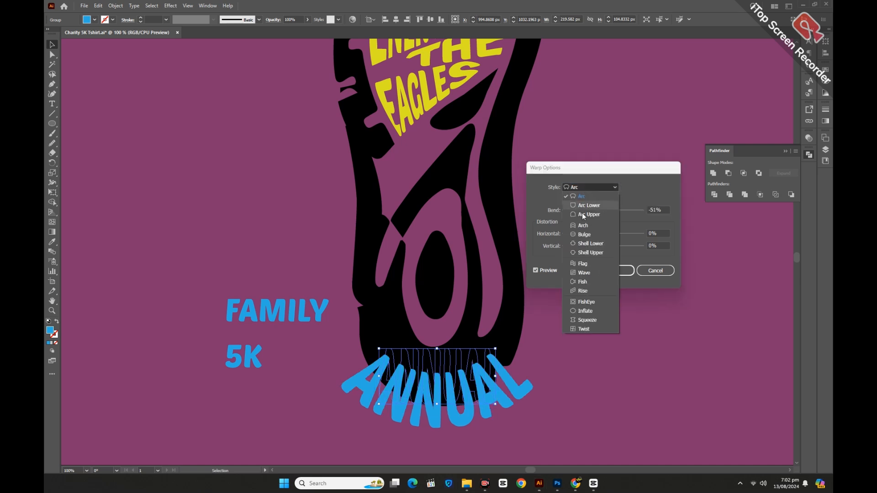
pyautogui.click(582, 227)
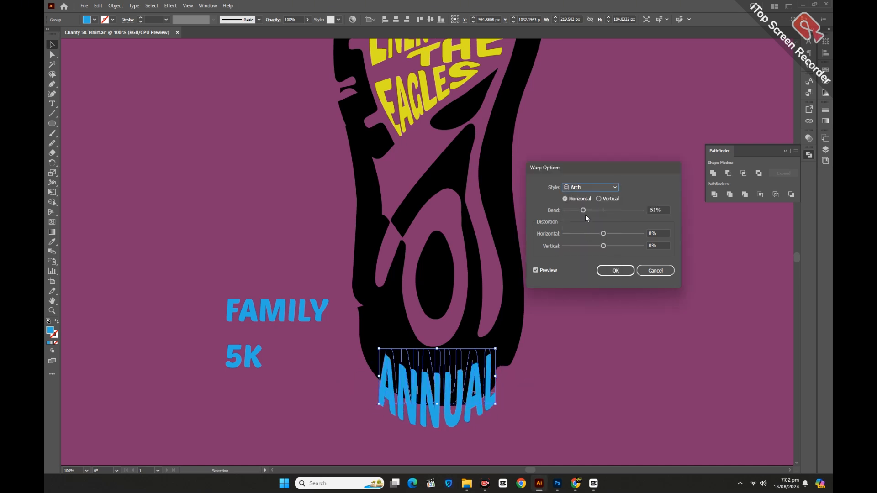
pyautogui.moveTo(583, 214); pyautogui.dragTo(575, 214)
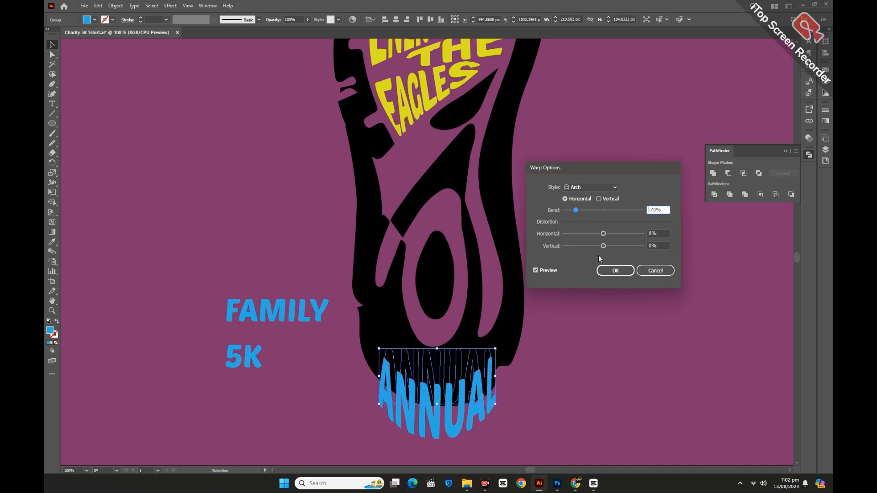
pyautogui.click(614, 270)
pyautogui.click(486, 421)
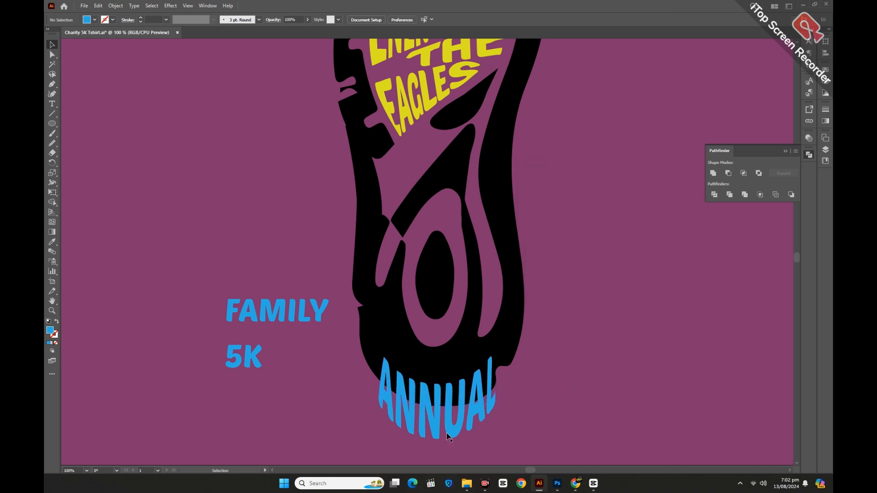
# Move the arched word ANNUAL up inside the black heel of the shoe print and expand its appearance
pyautogui.moveTo(448, 434); pyautogui.dragTo(455, 398)
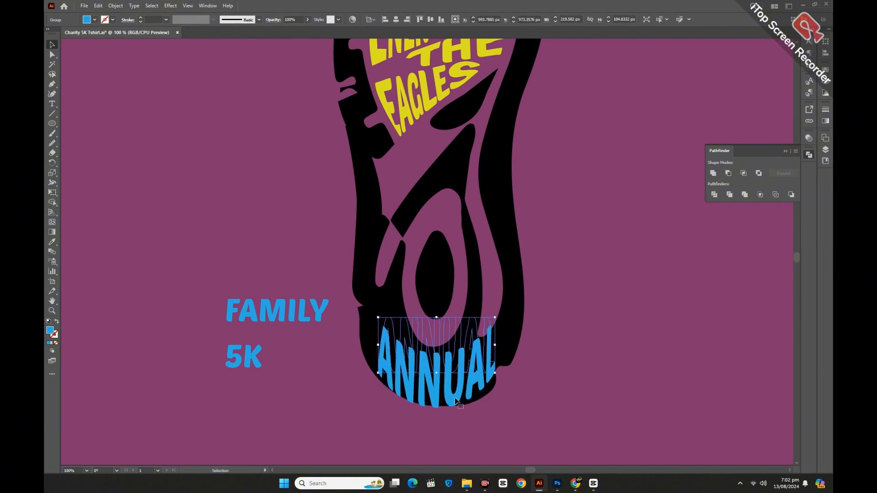
pyautogui.click(116, 5)
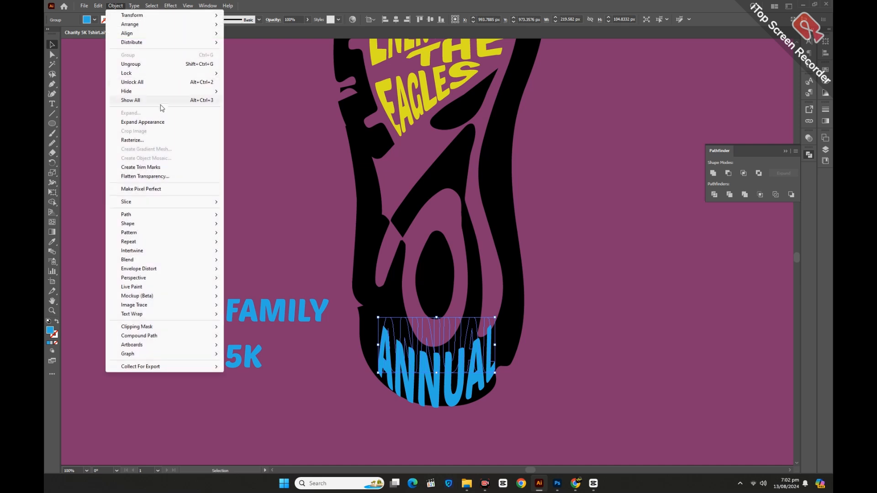
pyautogui.click(162, 122)
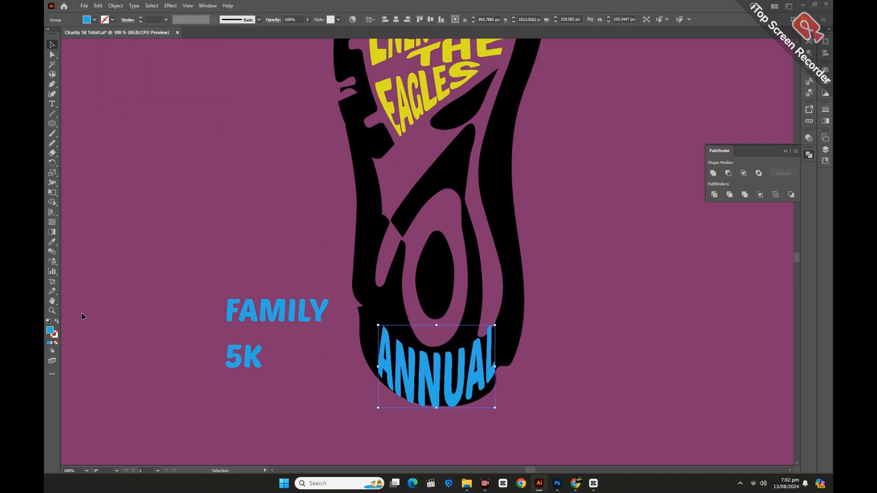
# Lock the black shoe print compound path so that only the lettering on the heel can be selected
pyautogui.click(52, 311)
pyautogui.click(465, 359)
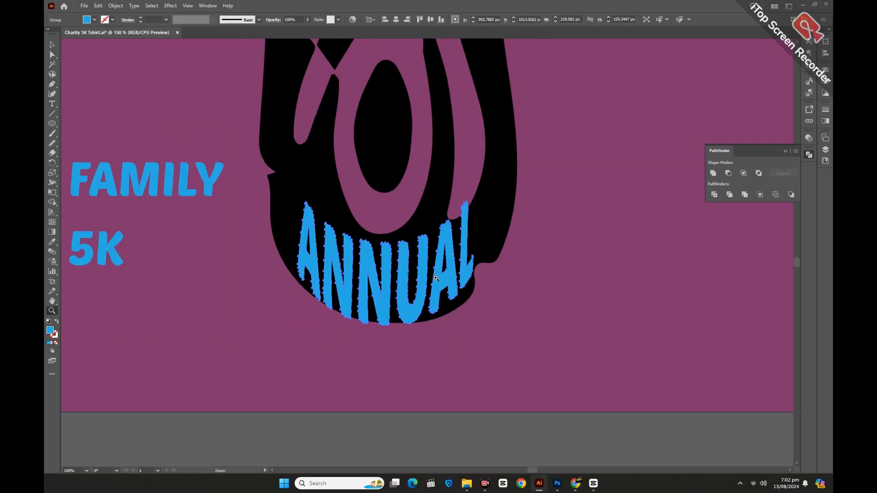
pyautogui.click(52, 45)
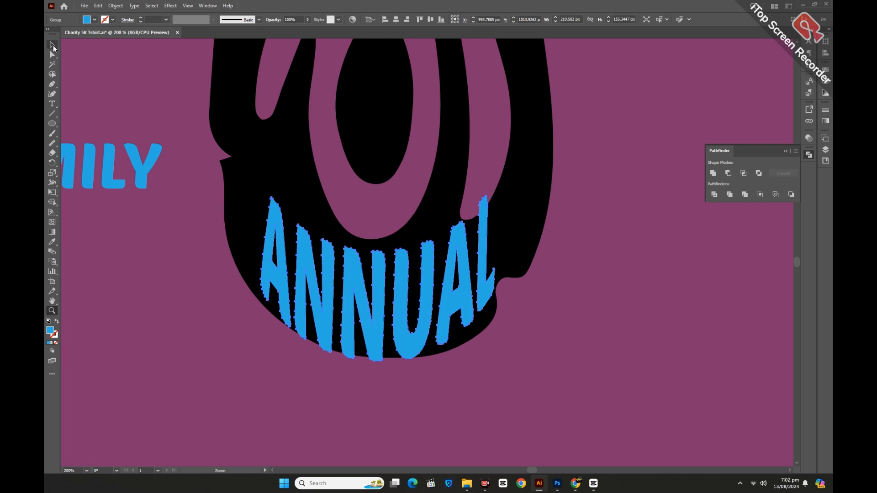
pyautogui.click(163, 284)
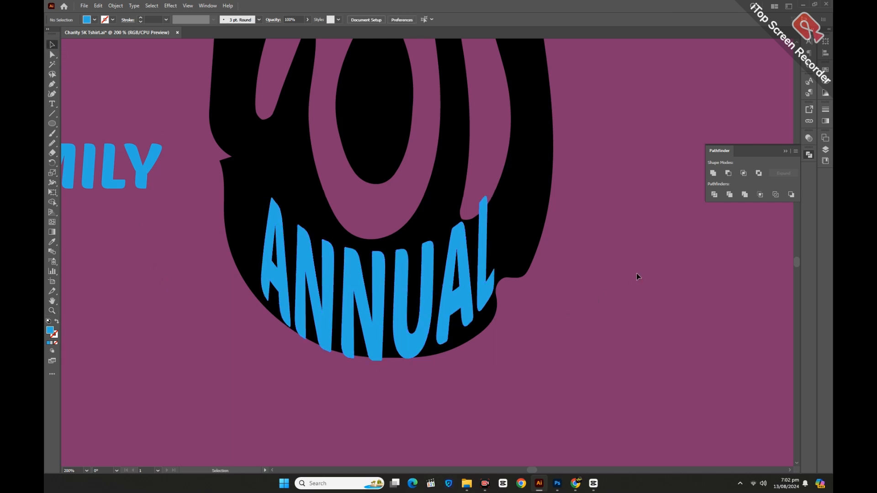
pyautogui.click(825, 151)
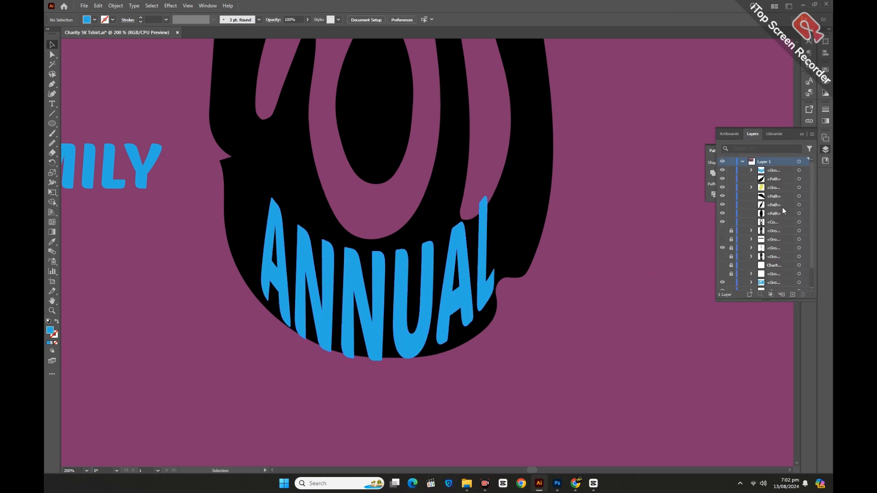
pyautogui.click(527, 227)
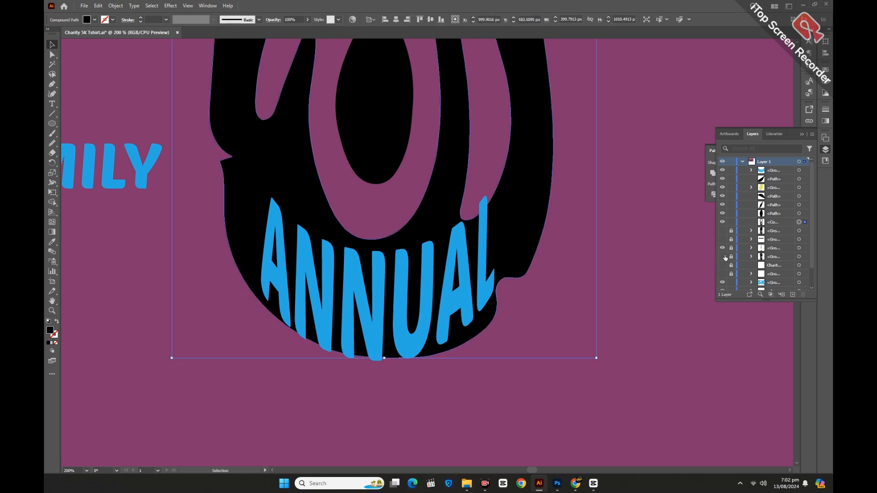
pyautogui.scroll(-2, 727, 256)
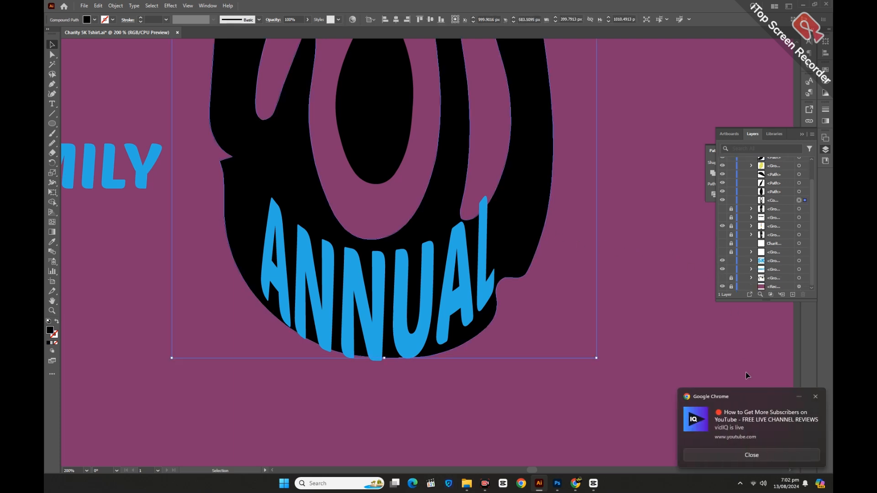
pyautogui.click(755, 456)
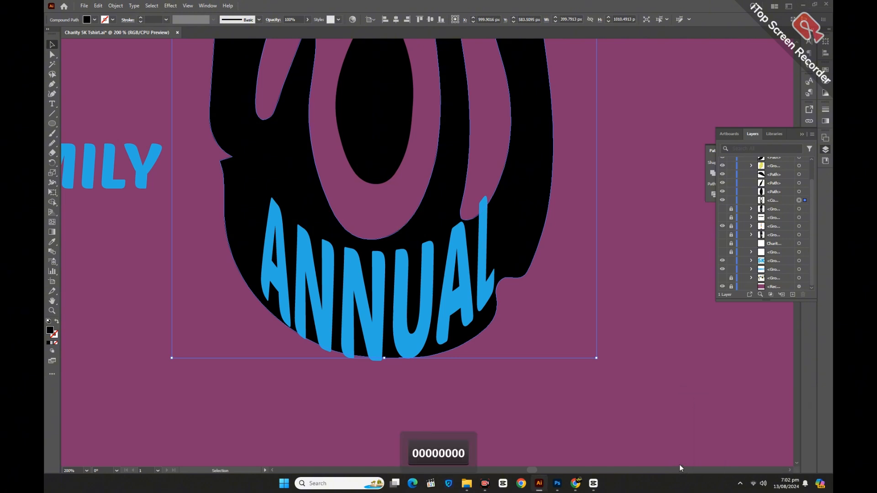
pyautogui.click(528, 377)
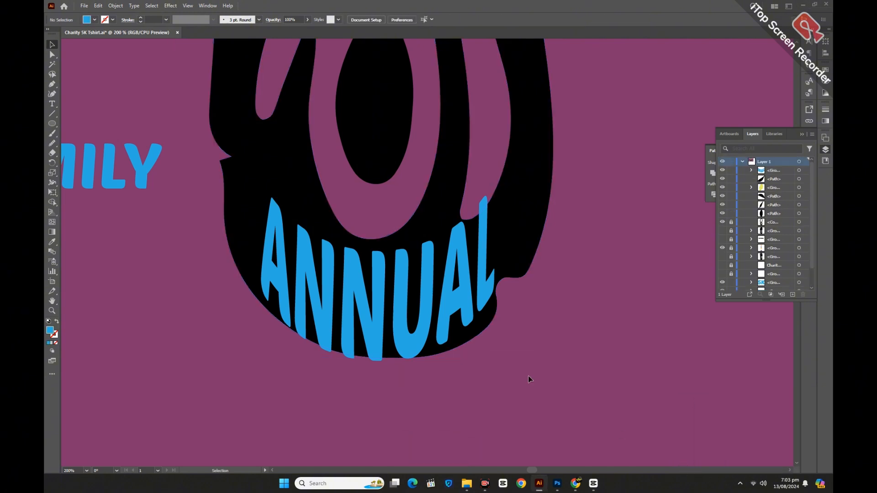
# Nudge ANNUAL slightly up from the heel's lower edge and stretch its top upward to about 170 px high
pyautogui.click(455, 306)
pyautogui.press('Up')
pyautogui.press('Up')
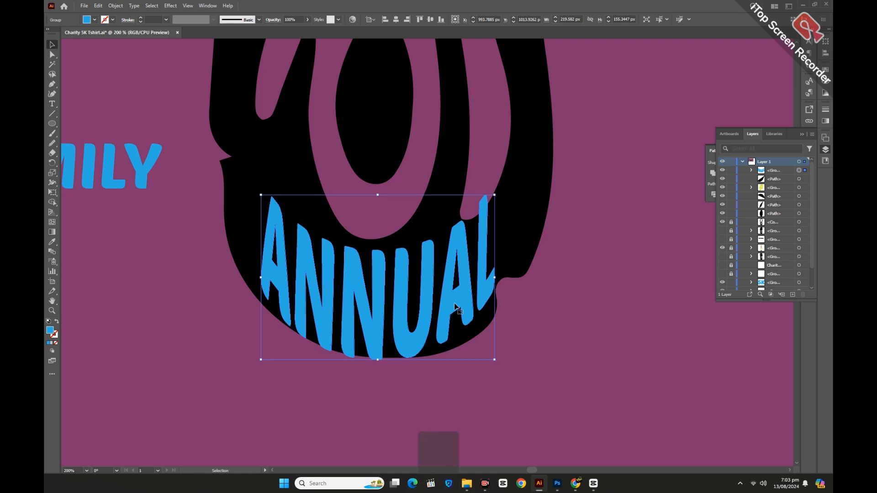
pyautogui.press('Up')
pyautogui.press('Up')
pyautogui.press('Up')
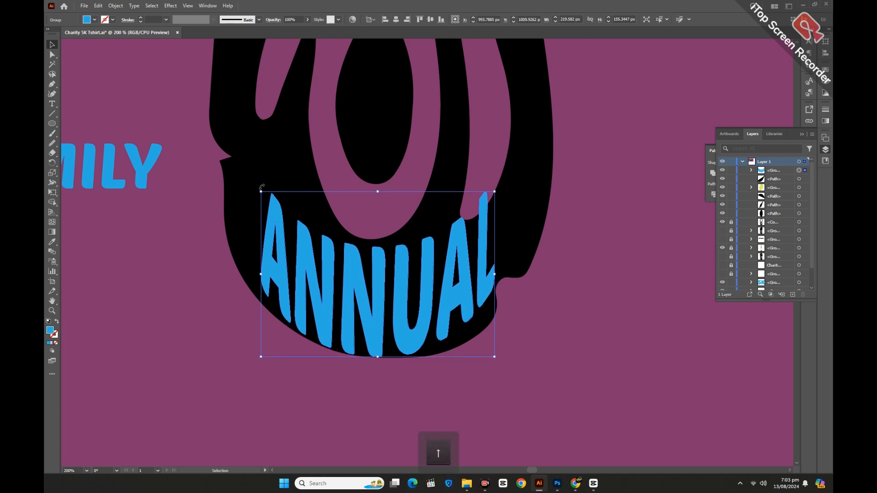
pyautogui.moveTo(377, 191); pyautogui.dragTo(374, 176)
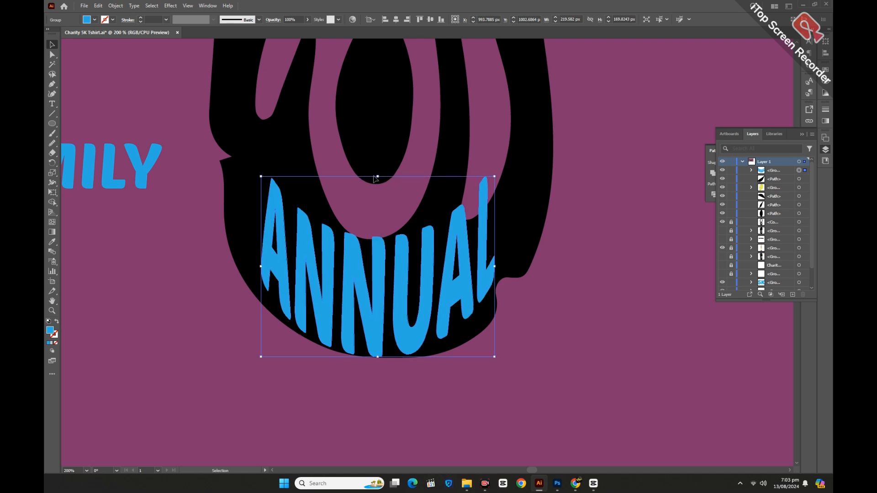
# Ungroup the word ANNUAL into separate letters
pyautogui.rightClick(393, 206)
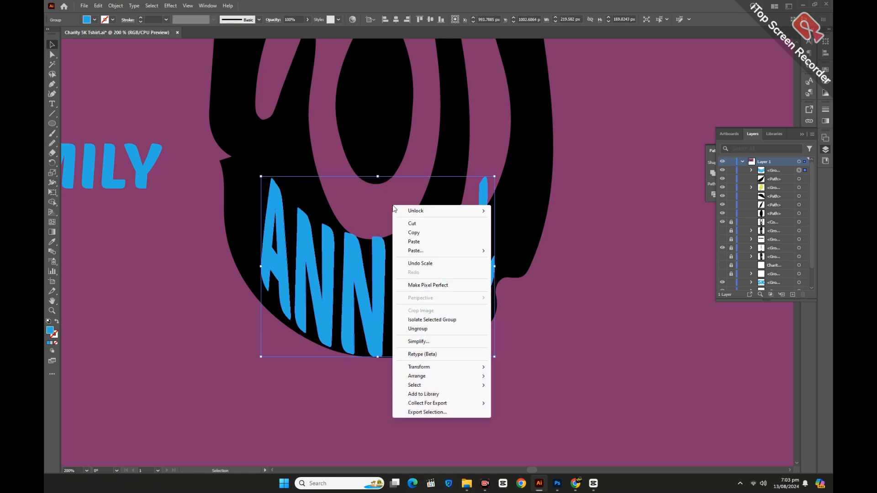
pyautogui.click(420, 330)
pyautogui.click(344, 380)
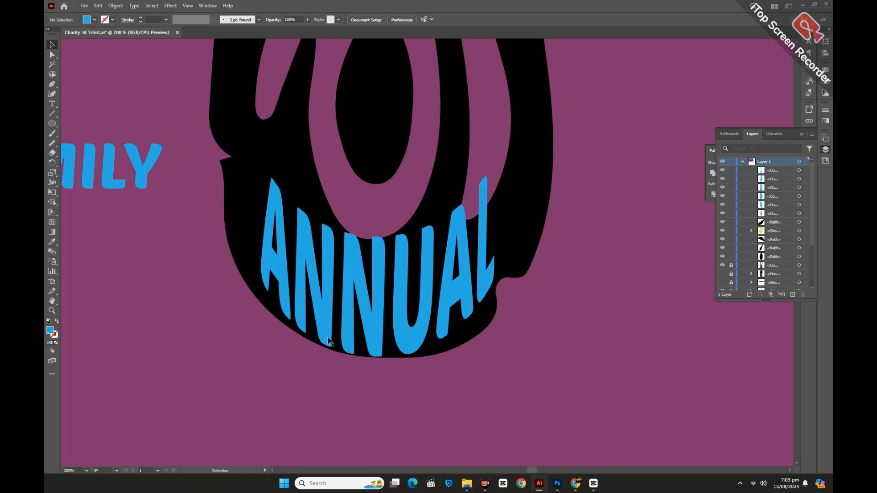
# Stretch the second N slightly downward, and make the first N and first A taller, with the A about 210 px high
pyautogui.click(351, 340)
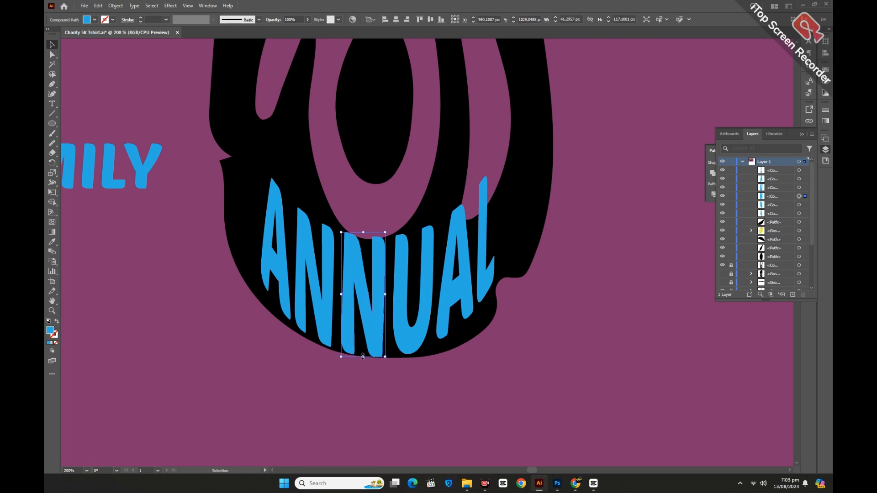
pyautogui.moveTo(363, 356); pyautogui.dragTo(364, 359)
pyautogui.click(324, 332)
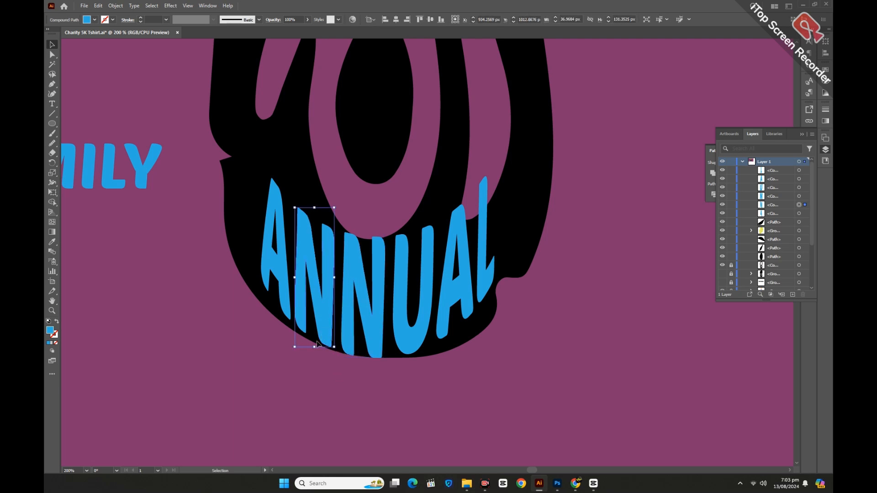
pyautogui.moveTo(316, 349); pyautogui.dragTo(315, 353)
pyautogui.moveTo(315, 208); pyautogui.dragTo(276, 106)
pyautogui.click(363, 196)
pyautogui.click(281, 223)
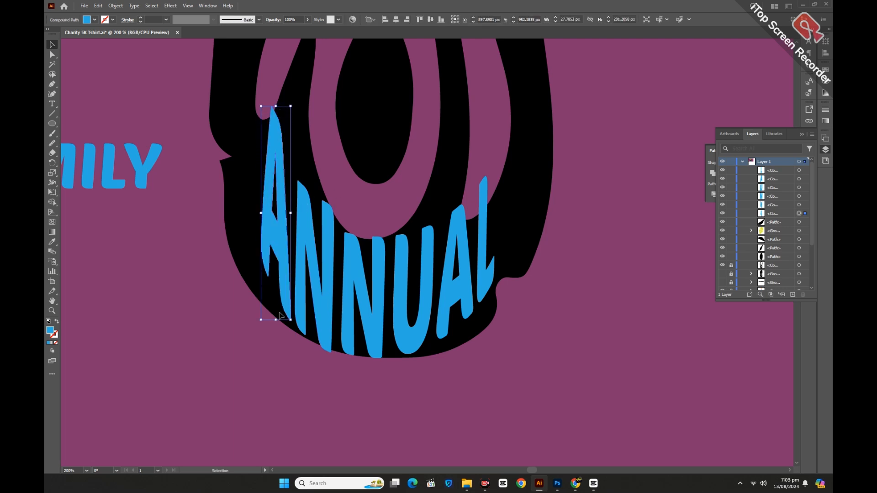
pyautogui.moveTo(276, 320); pyautogui.dragTo(277, 333)
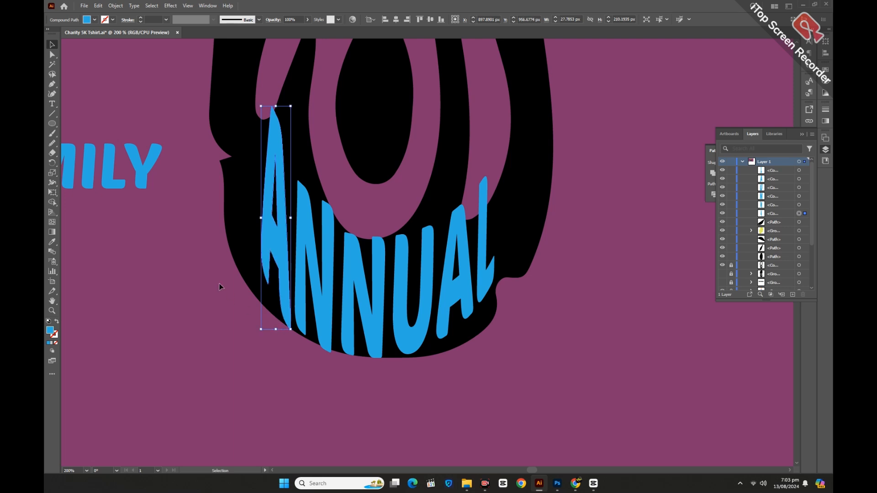
pyautogui.click(211, 262)
# Widen all the letters of ANNUAL together so the word spans the heel out to both of its sides
pyautogui.moveTo(450, 296); pyautogui.dragTo(530, 301)
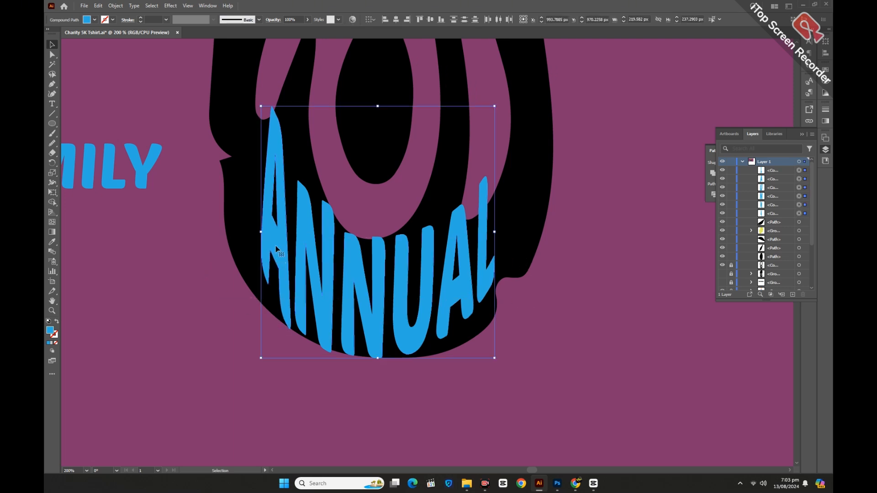
pyautogui.moveTo(260, 234); pyautogui.dragTo(230, 233)
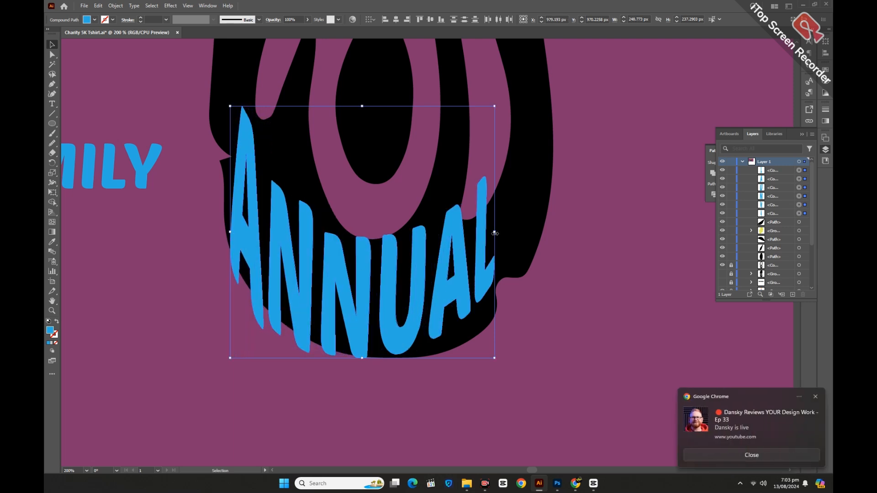
pyautogui.moveTo(495, 233)
pyautogui.mouseDown()
pyautogui.moveTo(534, 229)
pyautogui.moveTo(491, 234)
pyautogui.moveTo(501, 234)
pyautogui.mouseUp()
pyautogui.click(649, 361)
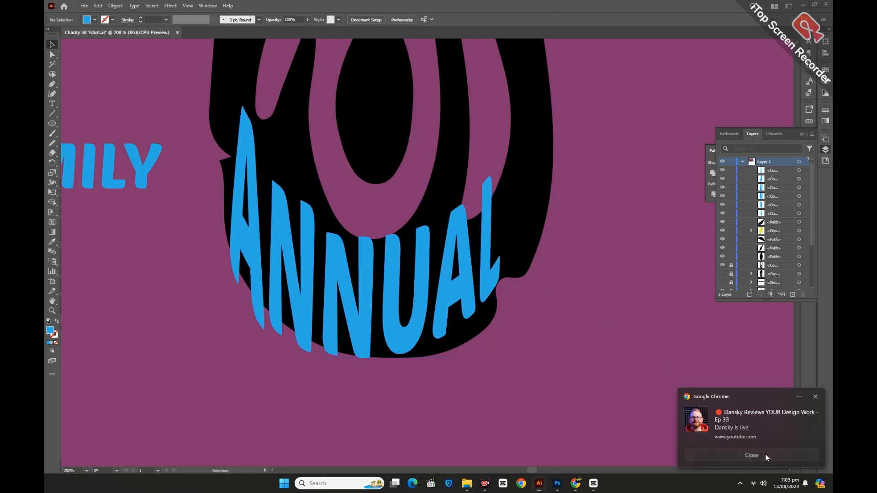
pyautogui.click(766, 454)
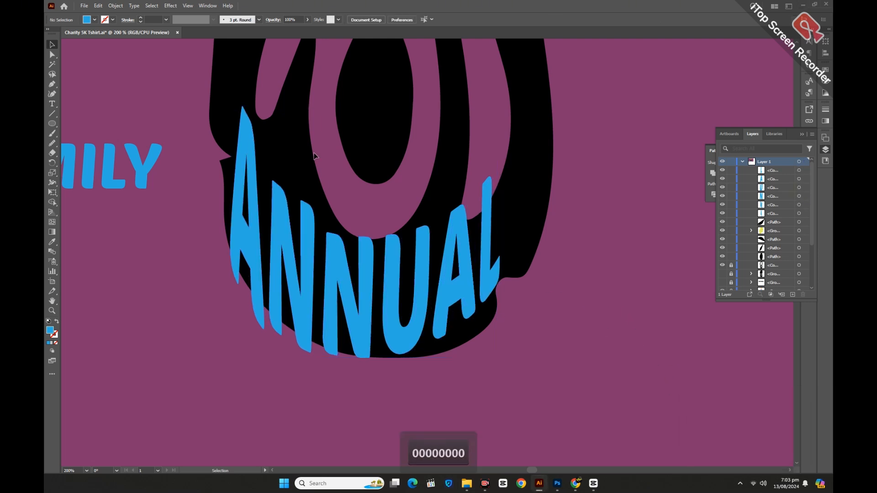
# Nudge the first N of ANNUAL up about 11 px so its base follows the heel's curve
pyautogui.click(311, 229)
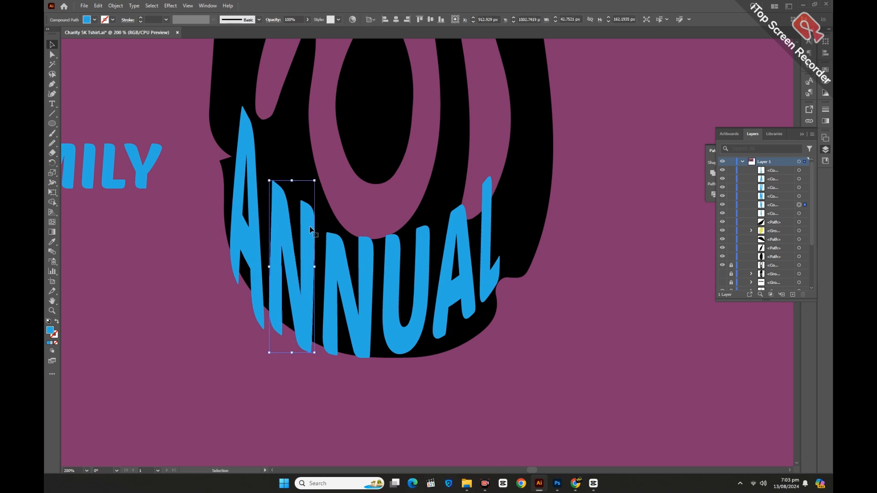
pyautogui.click(357, 198)
pyautogui.click(284, 223)
pyautogui.press('Up')
pyautogui.press('Up')
pyautogui.press('Up')
pyautogui.press('Up')
pyautogui.press('Up')
pyautogui.press('Up')
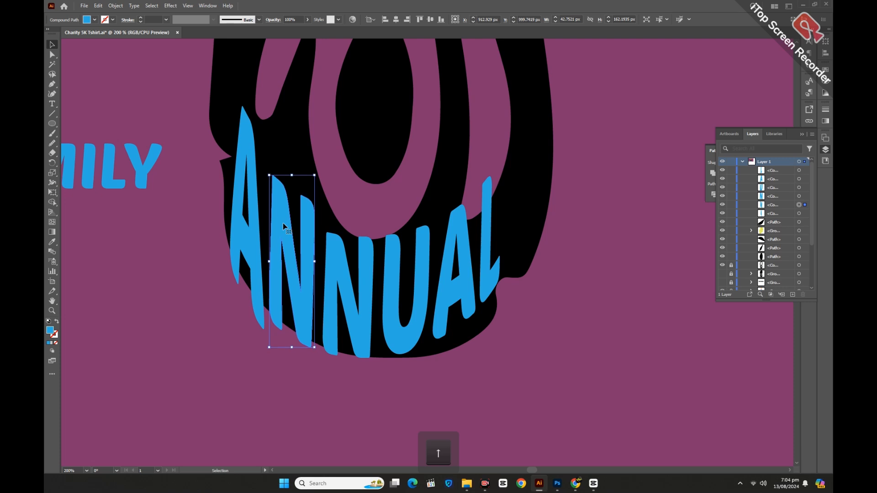
pyautogui.press('Up')
pyautogui.press('Up')
pyautogui.press('Up')
pyautogui.press('Up')
pyautogui.press('Up')
pyautogui.press('Up')
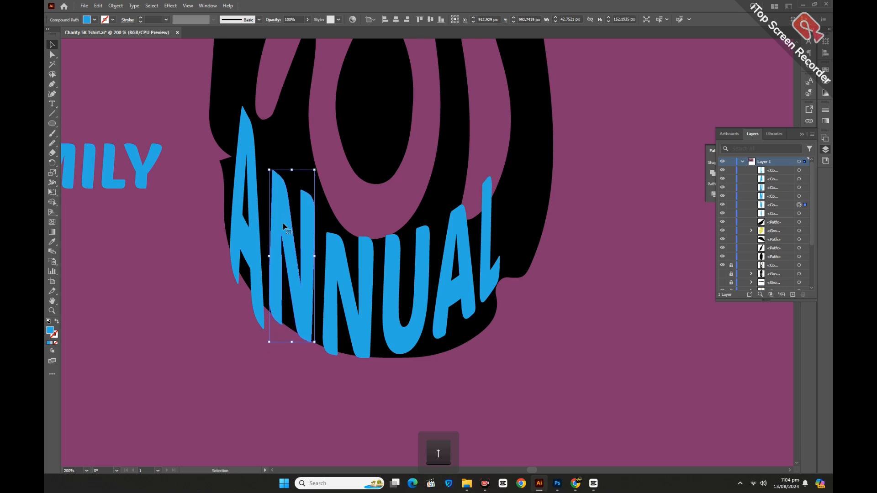
pyautogui.press('Up')
# Stretch the U of ANNUAL slightly downward to meet the heel's lower edge
pyautogui.click(365, 309)
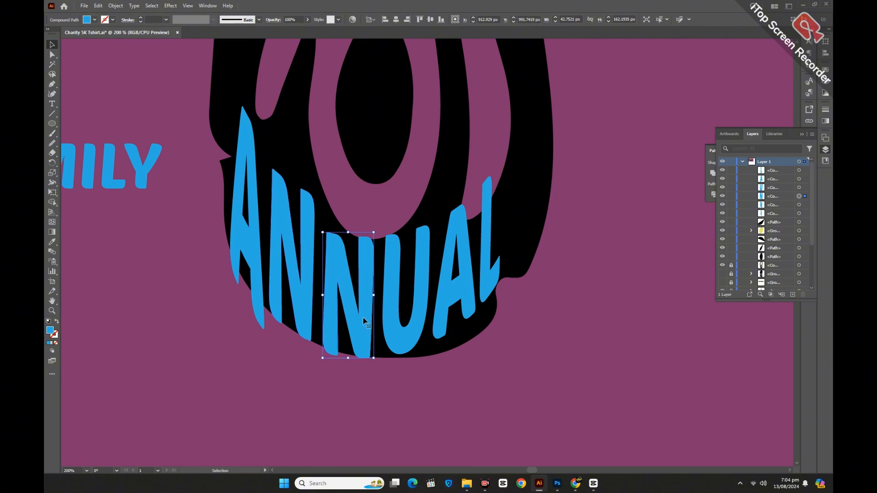
pyautogui.click(375, 217)
pyautogui.click(403, 333)
pyautogui.moveTo(406, 355); pyautogui.dragTo(403, 359)
pyautogui.click(448, 342)
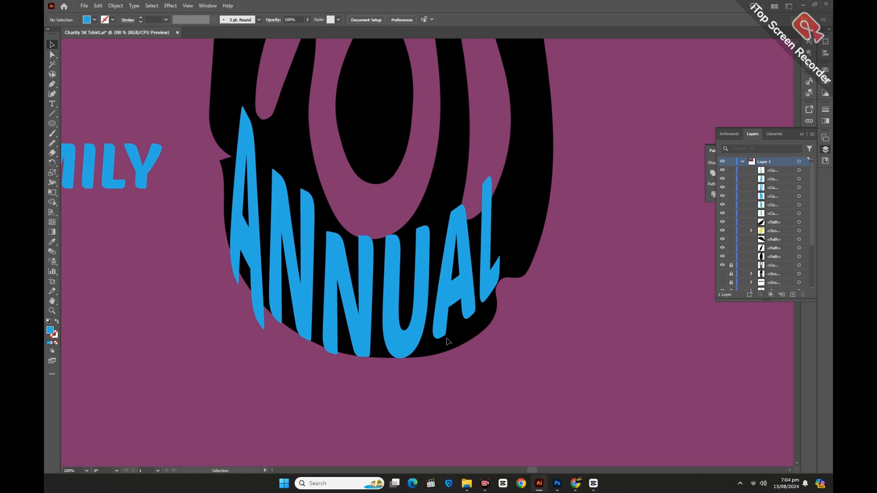
# Nudge the second A of ANNUAL down about 9 px and stretch its bottom to the heel's lower edge
pyautogui.click(458, 292)
pyautogui.press('Down')
pyautogui.press('Down')
pyautogui.press('Down')
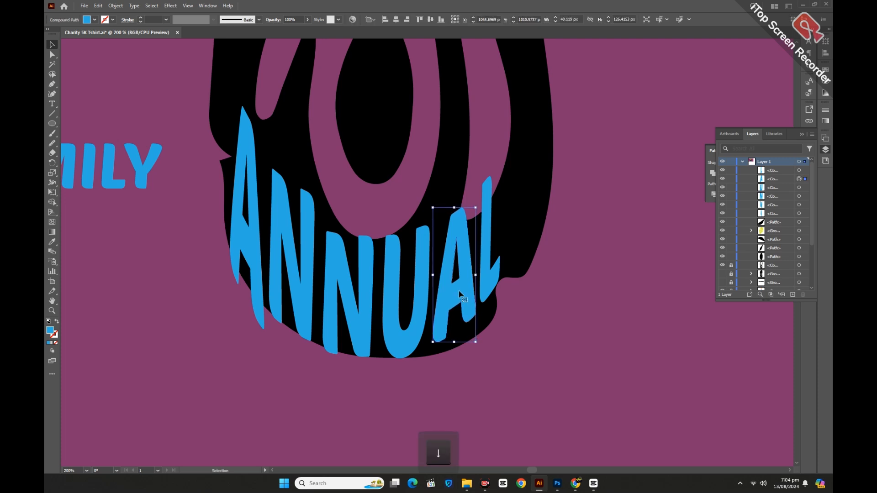
pyautogui.press('Down')
pyautogui.press('Down')
pyautogui.press('Down')
pyautogui.press('Down')
pyautogui.press('Down')
pyautogui.press('Down')
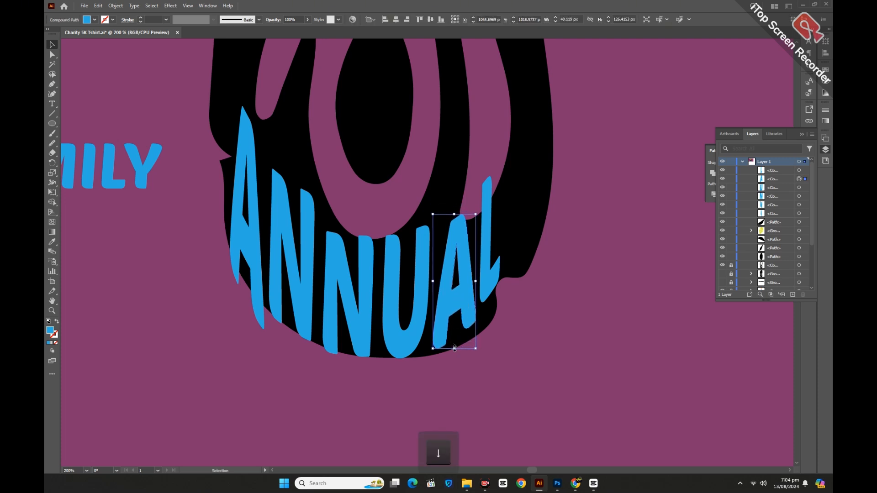
pyautogui.moveTo(455, 348); pyautogui.dragTo(455, 355)
pyautogui.click(493, 297)
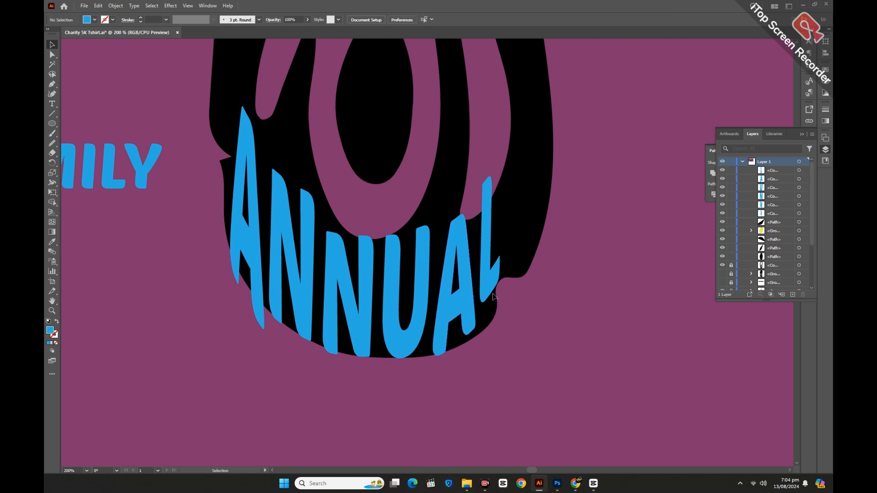
# Stretch the L of ANNUAL downward to about 127 px high and nudge it down about 8 px along the heel's edge
pyautogui.click(491, 285)
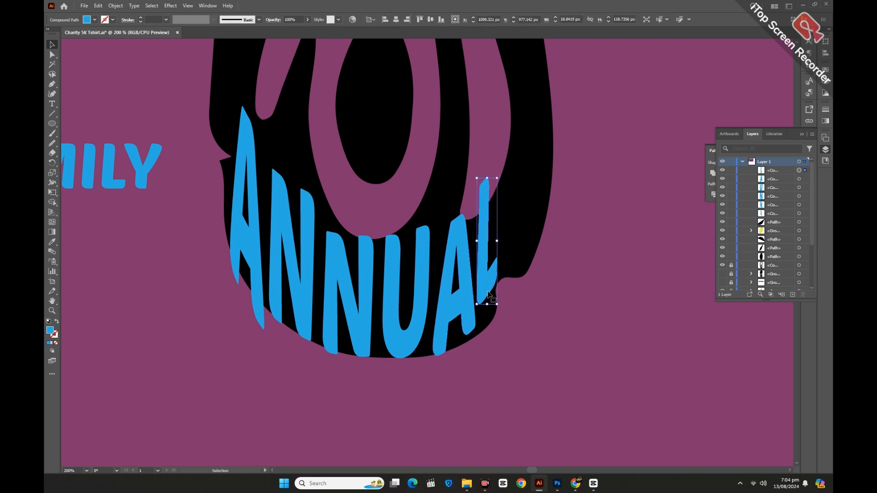
pyautogui.moveTo(487, 305); pyautogui.dragTo(488, 313)
pyautogui.press('Down')
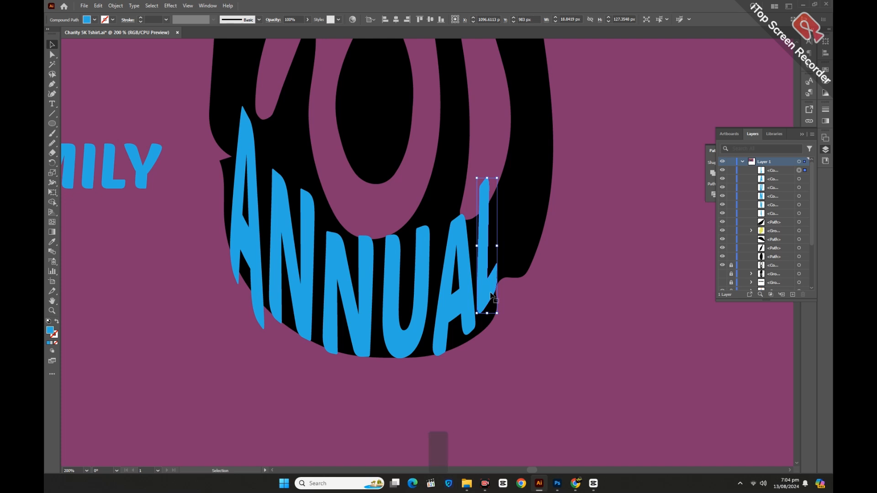
pyautogui.press('Down')
pyautogui.press('Down')
pyautogui.press('Down')
pyautogui.press('Down')
pyautogui.press('Down')
pyautogui.press('Down')
pyautogui.press('Down')
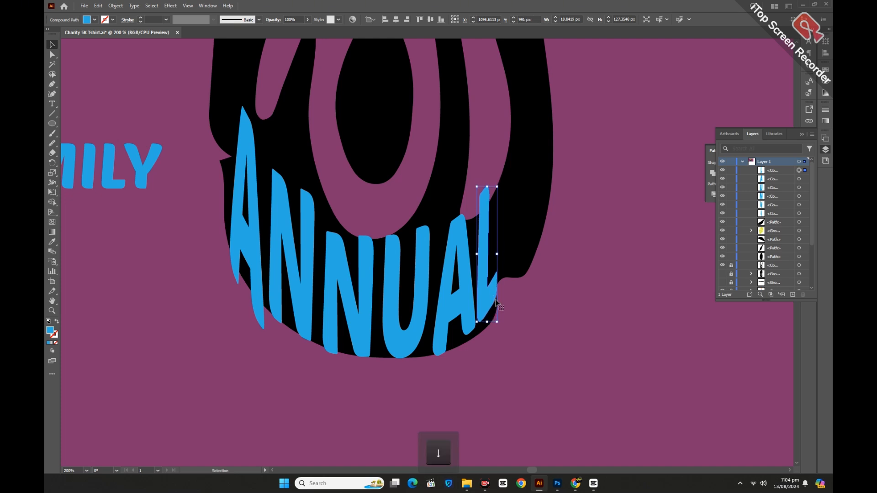
# Nudge the L of ANNUAL down along the heel's edge and shorten it to about 121 px high
pyautogui.press('Down')
pyautogui.press('Down')
pyautogui.press('Down')
pyautogui.press('Down')
pyautogui.press('Down')
pyautogui.press('Down')
pyautogui.press('Down')
pyautogui.press('Down')
pyautogui.press('Down')
pyautogui.press('Down')
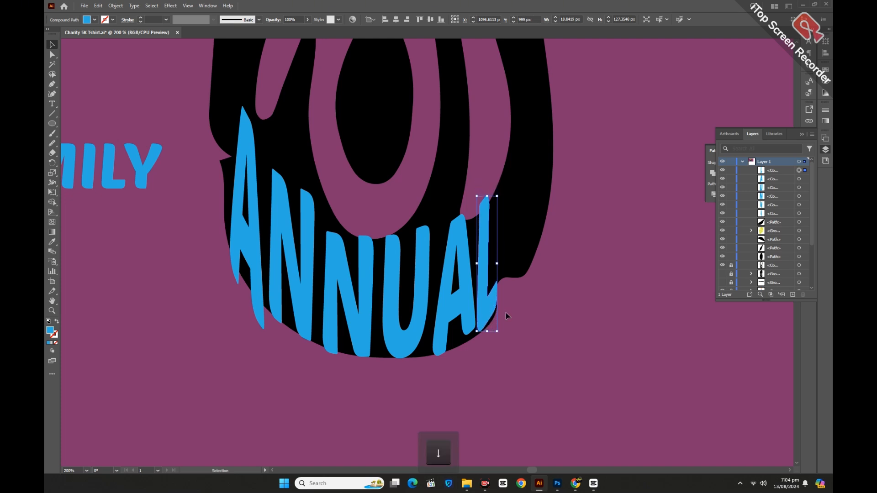
pyautogui.press('Down')
pyautogui.press('Down')
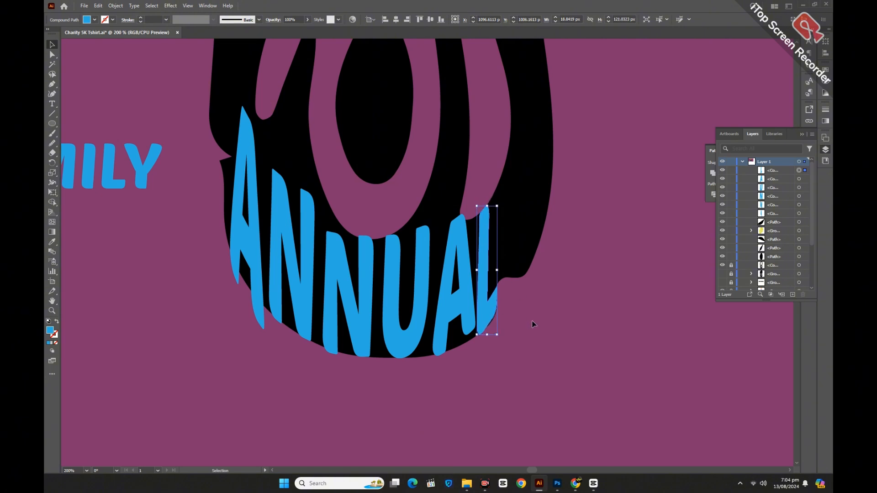
# Nudge the second A and the U of ANNUAL slightly left to even out the letter spacing
pyautogui.click(501, 316)
pyautogui.click(467, 307)
pyautogui.press('Left')
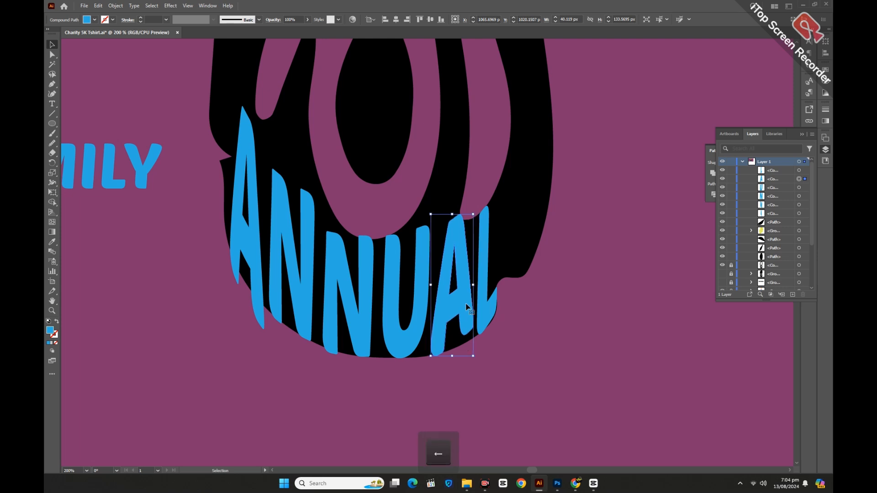
pyautogui.press('Left')
pyautogui.click(402, 338)
pyautogui.press('Left')
pyautogui.press('Left')
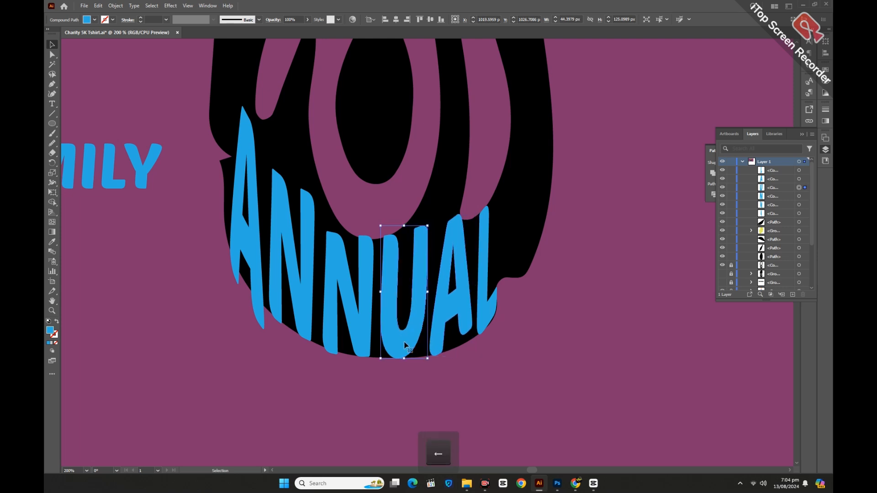
# Stretch the top of the second A of ANNUAL upward to about 138 px high
pyautogui.click(437, 340)
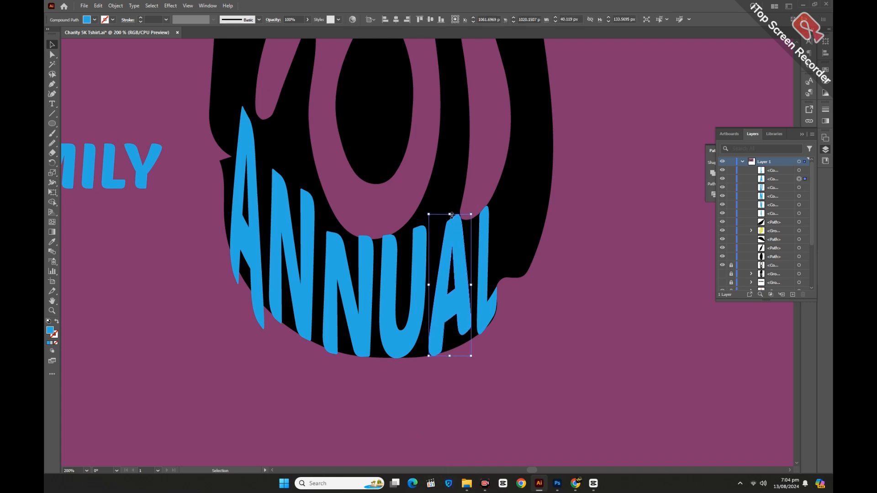
pyautogui.moveTo(450, 212); pyautogui.dragTo(451, 209)
pyautogui.click(586, 331)
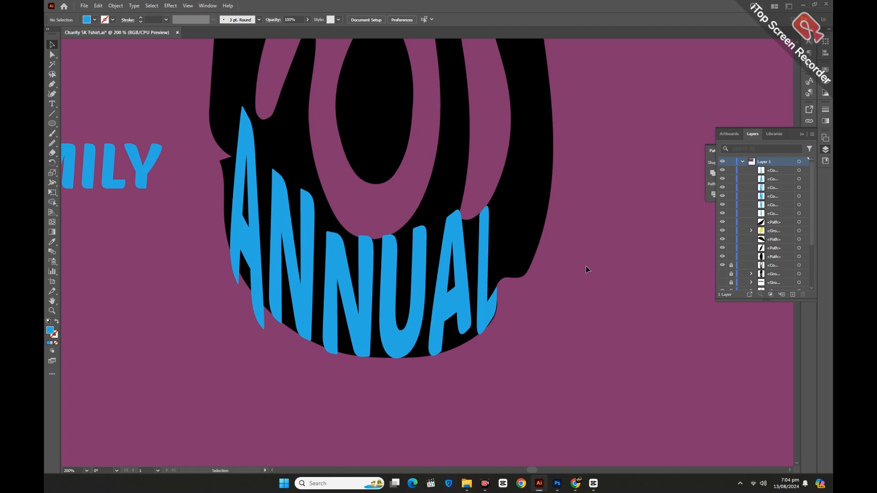
# Save the document as Charity 5K Tshirt.ai in Adobe Illustrator format
pyautogui.click(84, 6)
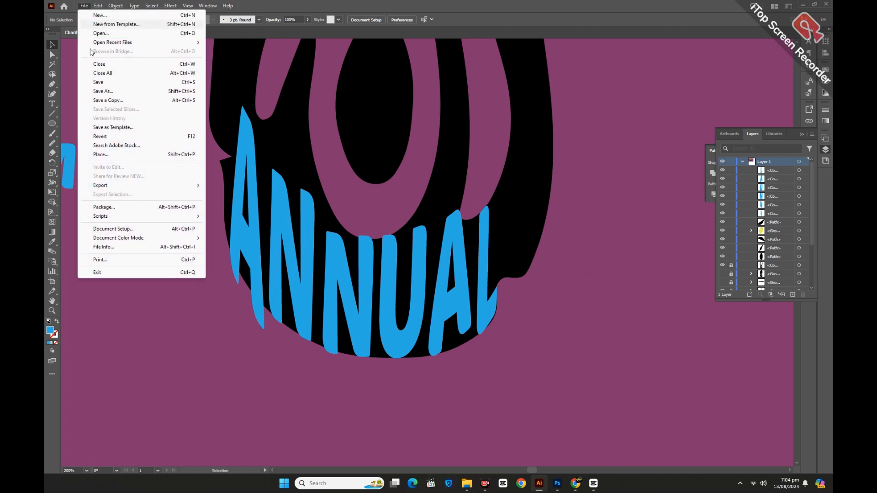
pyautogui.click(103, 92)
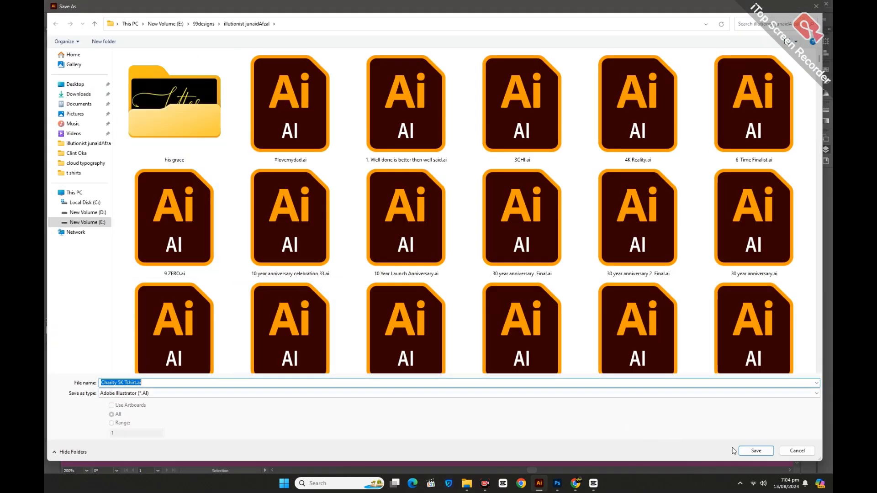
pyautogui.click(748, 451)
pyautogui.click(466, 272)
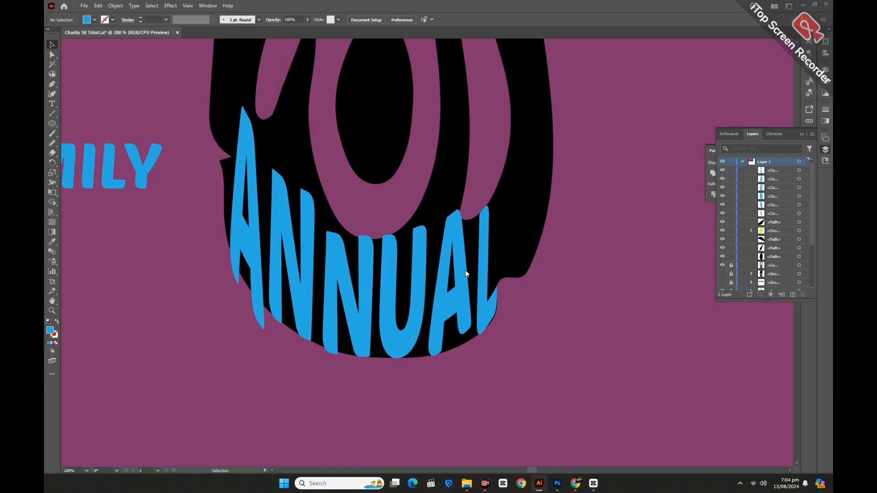
# Stretch the second A of ANNUAL further upward over the tread above it
pyautogui.click(468, 353)
pyautogui.click(477, 258)
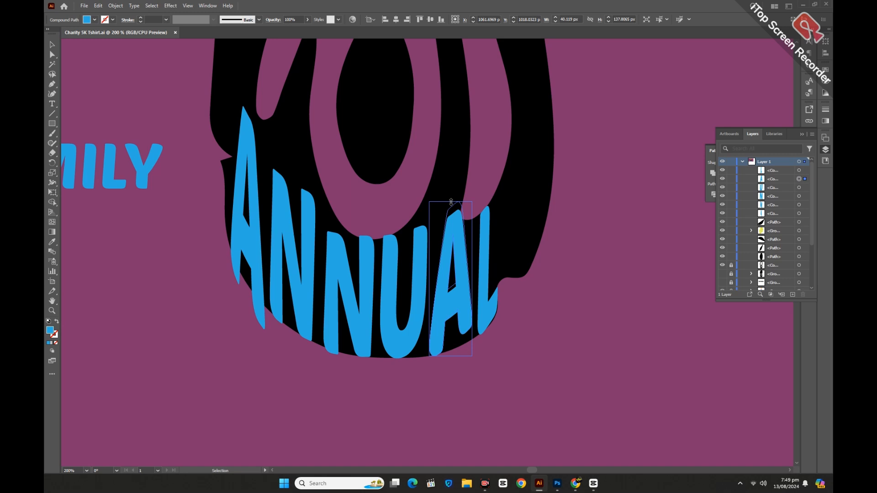
pyautogui.moveTo(451, 202); pyautogui.dragTo(451, 201)
pyautogui.scroll(1, 461, 256)
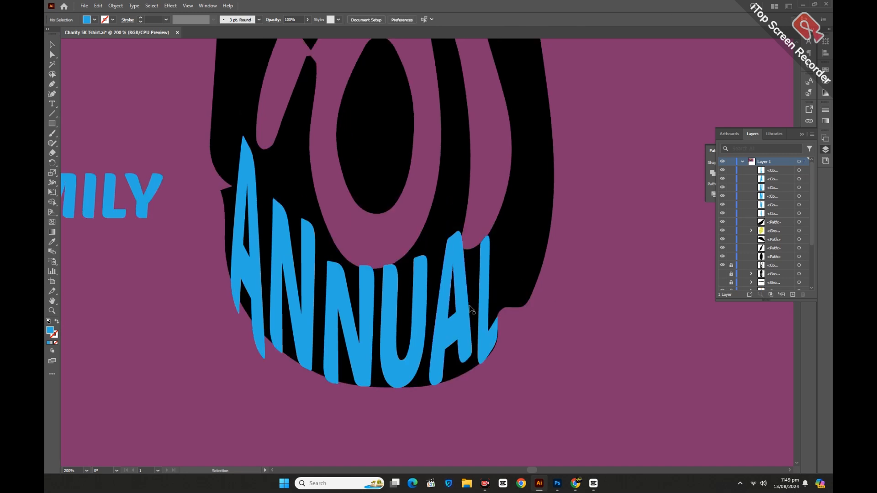
# Stretch the tops of the second N and the U of ANNUAL upward to overlap the tread's gap
pyautogui.click(363, 293)
pyautogui.moveTo(349, 261); pyautogui.dragTo(350, 245)
pyautogui.click(391, 277)
pyautogui.moveTo(404, 256); pyautogui.dragTo(403, 233)
pyautogui.click(287, 214)
pyautogui.scroll(2, 287, 215)
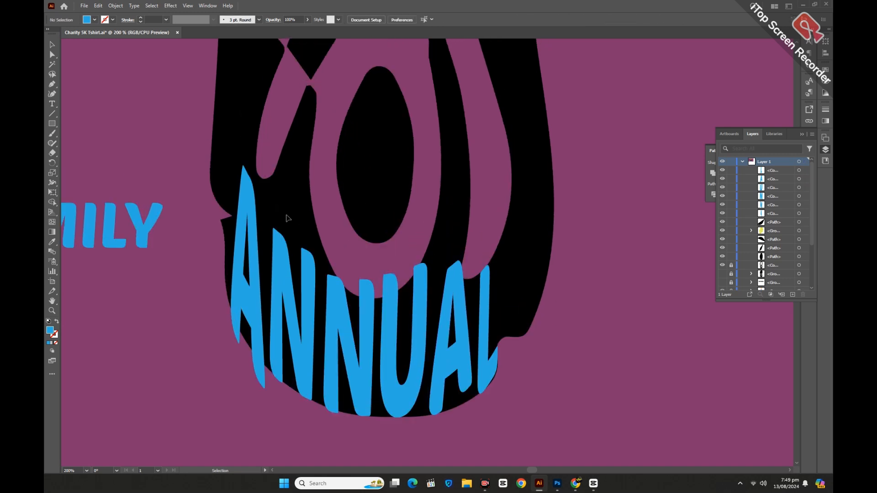
# Stretch the first A of ANNUAL upward into a taller peak and shift the last four letters slightly left
pyautogui.click(249, 235)
pyautogui.moveTo(248, 205); pyautogui.dragTo(248, 178)
pyautogui.click(334, 284)
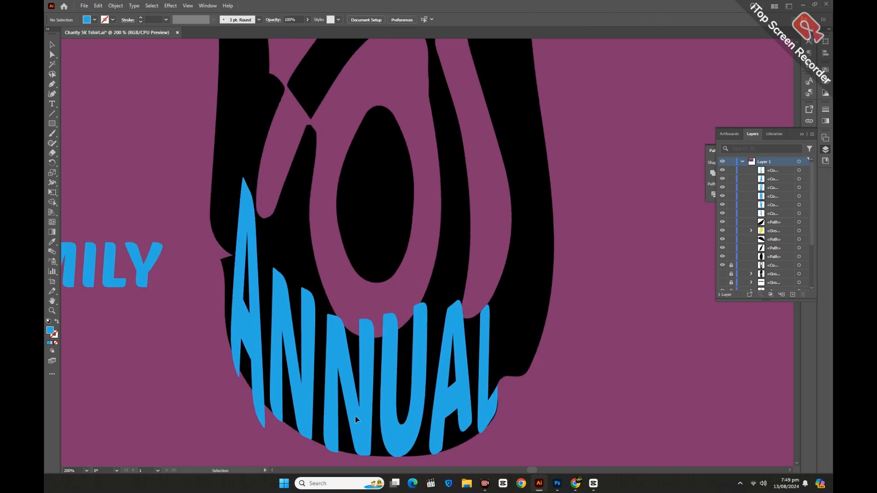
pyautogui.click(491, 393)
pyautogui.click(535, 386)
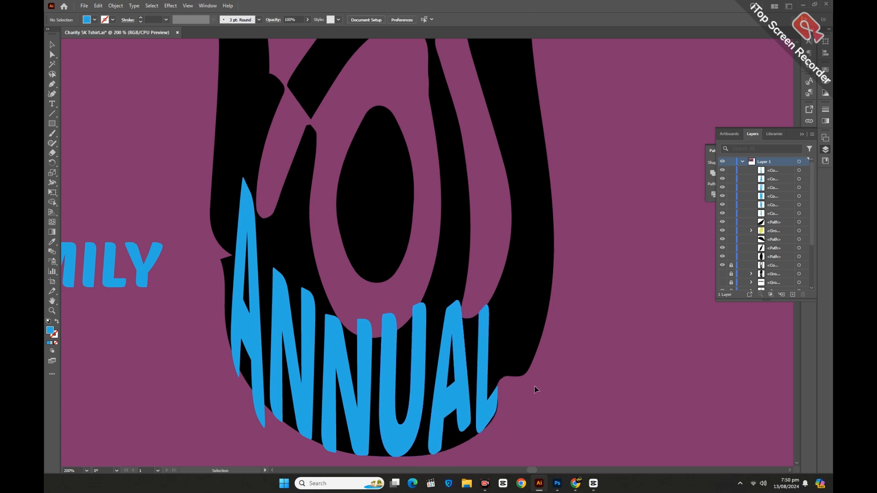
# Rotate the blue FAMILY text 90° counterclockwise and place it vertically beside the heel's outer right edge
pyautogui.hotkey('ctrl', '-')
pyautogui.hotkey('ctrl', '-')
pyautogui.scroll(2, 535, 386)
pyautogui.moveTo(243, 301); pyautogui.dragTo(532, 300)
pyautogui.moveTo(588, 313); pyautogui.dragTo(543, 261)
pyautogui.moveTo(532, 295); pyautogui.dragTo(504, 283)
# Move the blue 5K text onto the heel's central black oval and bring it to the front
pyautogui.moveTo(204, 346); pyautogui.dragTo(397, 260)
pyautogui.rightClick(288, 281)
pyautogui.moveTo(339, 240)
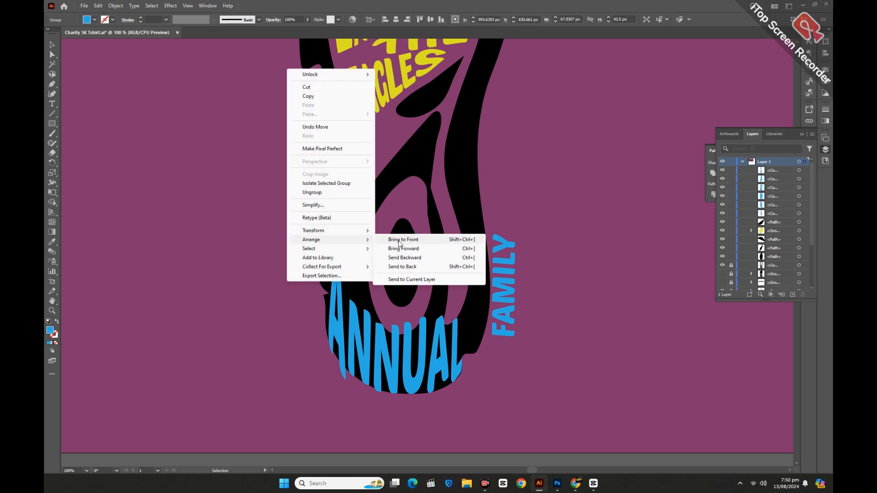
pyautogui.click(399, 242)
# Cut thin lines through the black tread around the first A, above the first N and beside the L with the Eraser tool
pyautogui.hotkey('shift', 'ctrl', 'F9')
pyautogui.click(463, 360)
pyautogui.hotkey('shift', 'e')
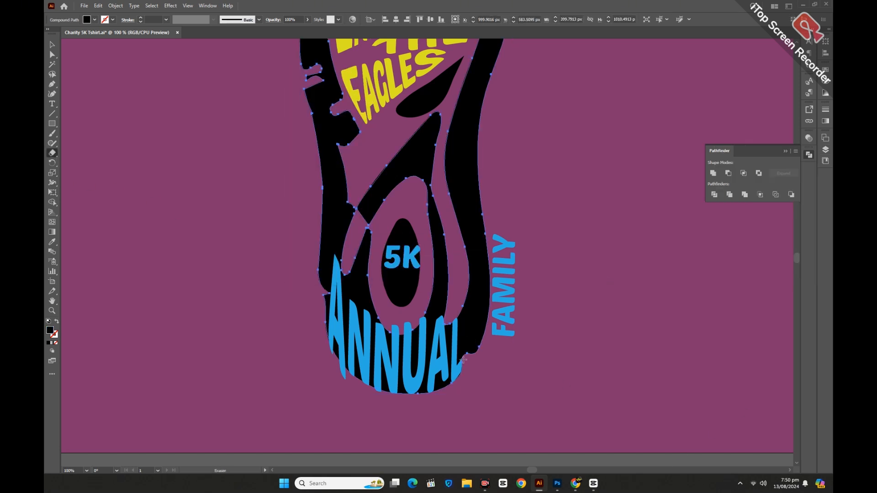
pyautogui.moveTo(328, 254); pyautogui.dragTo(323, 292)
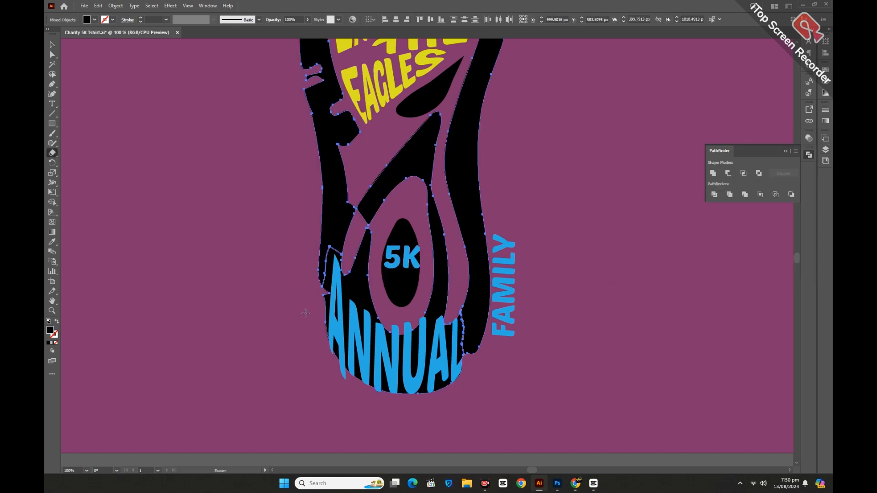
pyautogui.hotkey('ctrl', 'z')
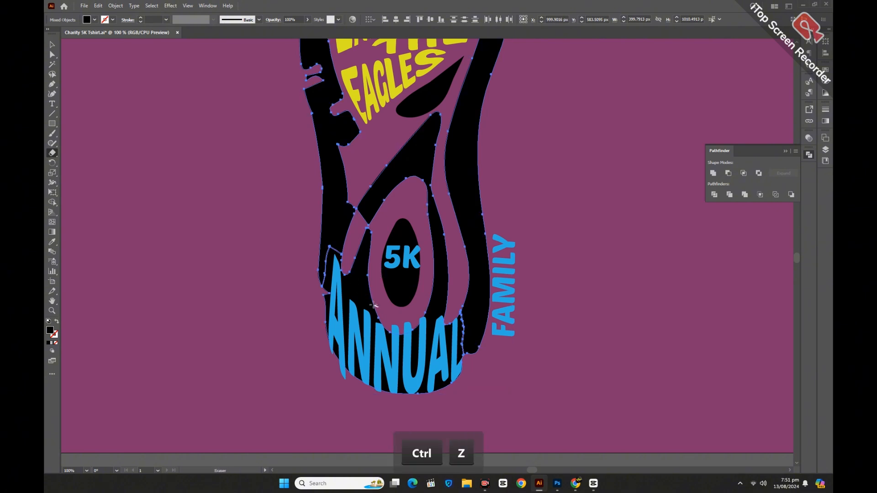
pyautogui.moveTo(378, 307)
pyautogui.mouseDown()
pyautogui.moveTo(349, 278)
pyautogui.moveTo(348, 255)
pyautogui.mouseUp()
# Widen the first A of ANNUAL slightly toward the heel's outer left edge
pyautogui.click(53, 44)
pyautogui.hotkey('ctrl', '=')
pyautogui.hotkey('ctrl', '=')
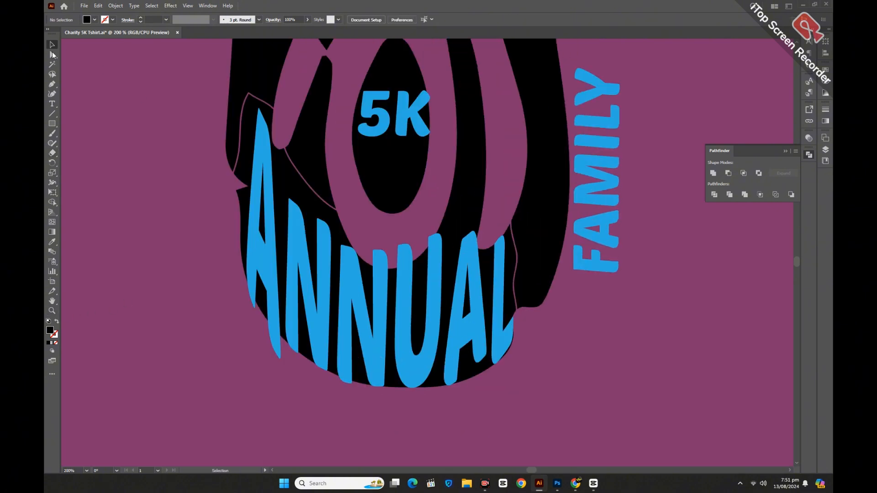
pyautogui.click(264, 278)
pyautogui.click(210, 295)
pyautogui.scroll(3, 189, 355)
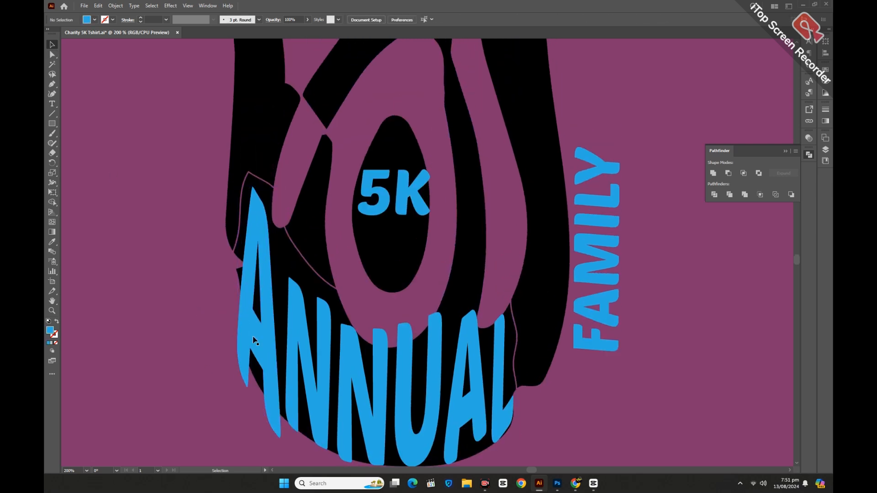
# Slant the first A of ANNUAL slightly with the Shear tool to follow the heel's outer edge
pyautogui.click(53, 174)
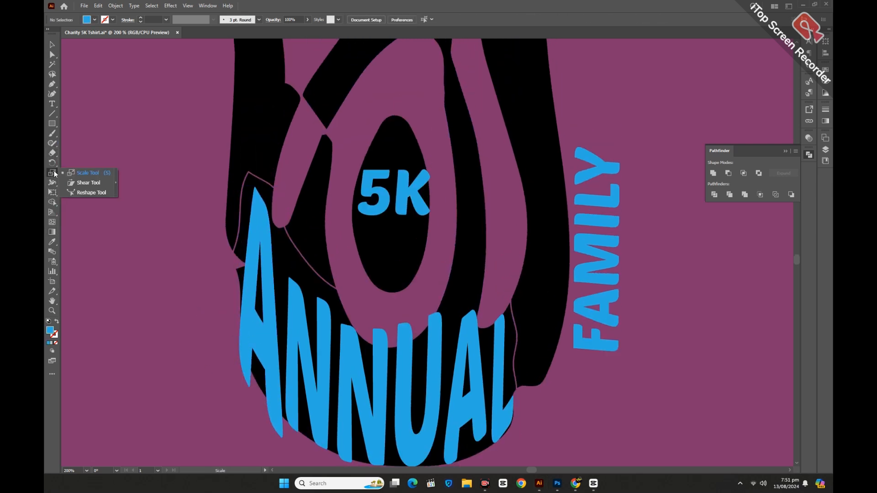
pyautogui.click(88, 183)
pyautogui.keyDown('ctrl'); pyautogui.click(274, 233); pyautogui.keyUp('ctrl')
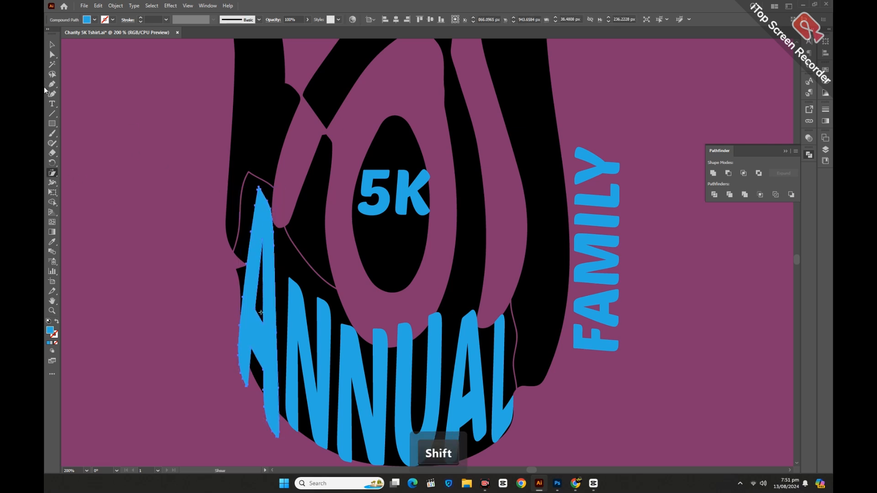
pyautogui.press('v')
pyautogui.click(190, 296)
pyautogui.scroll(-2, 384, 318)
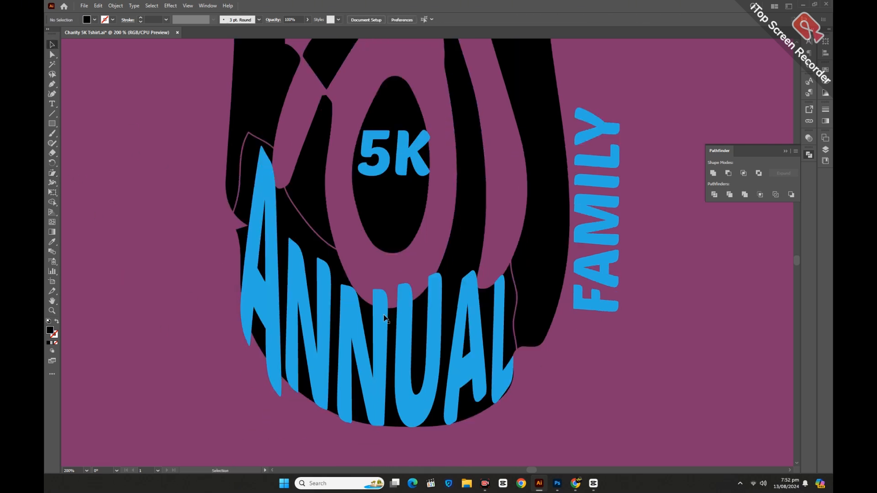
# Cut a thin curved line through the black tread above the U and second A with the Eraser tool
pyautogui.moveTo(391, 300); pyautogui.dragTo(391, 301)
pyautogui.press('v')
pyautogui.moveTo(215, 333); pyautogui.dragTo(506, 422)
pyautogui.hotkey('shift', 'e')
pyautogui.moveTo(439, 264); pyautogui.dragTo(482, 259)
# Divide the ANNUAL letters and the black heel shape with Pathfinder and ungroup the resulting pieces
pyautogui.press('v')
pyautogui.moveTo(184, 341); pyautogui.dragTo(320, 450)
pyautogui.click(716, 197)
pyautogui.rightClick(431, 248)
pyautogui.click(448, 372)
# Delete the letter fragments that overhang the heel's outline above the U and below the first A
pyautogui.click(406, 292)
pyautogui.press('Delete')
pyautogui.click(431, 279)
pyautogui.press('Delete')
pyautogui.click(249, 341)
pyautogui.press('Delete')
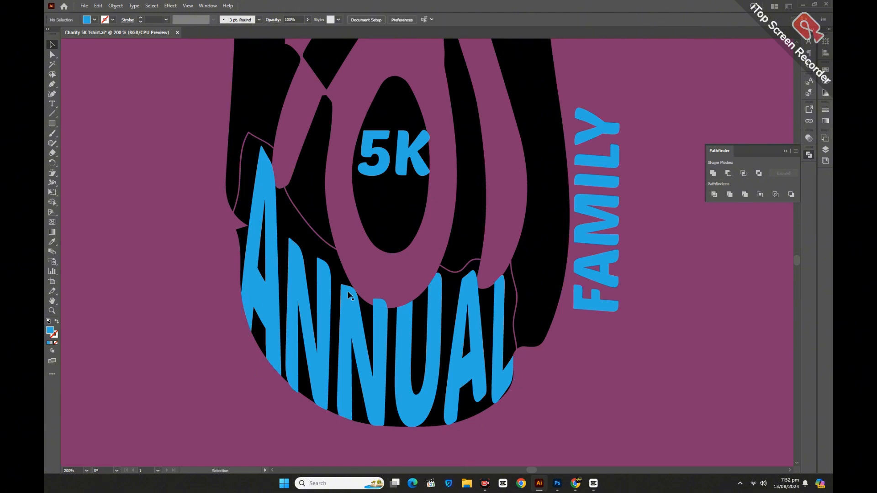
# Delete the black heel pieces around the second N and inside the U of ANNUAL
pyautogui.scroll(-2, 363, 258)
pyautogui.click(390, 375)
pyautogui.press('Delete')
pyautogui.click(419, 297)
pyautogui.press('Delete')
pyautogui.press('Delete')
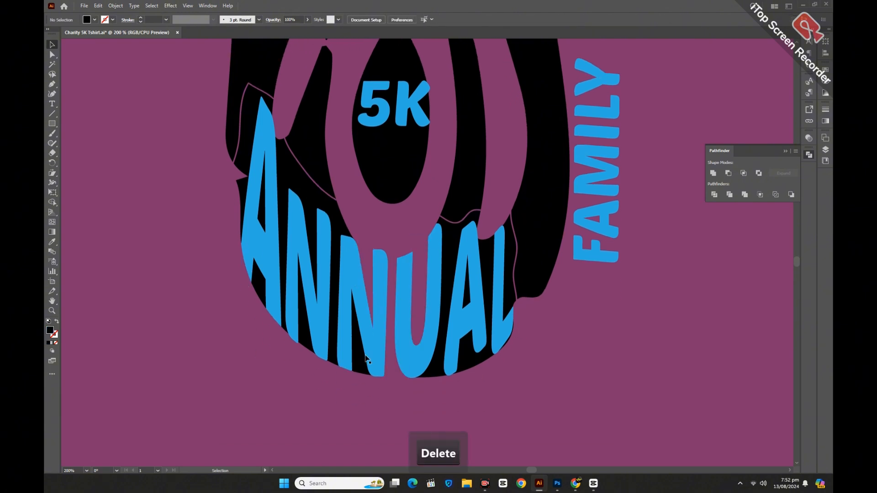
pyautogui.click(363, 356)
pyautogui.press('Delete')
# Split the black piece around the first N with two straight vertical Eraser cuts, one through its last stem and one beside it
pyautogui.click(336, 297)
pyautogui.click(52, 155)
pyautogui.press('shift')
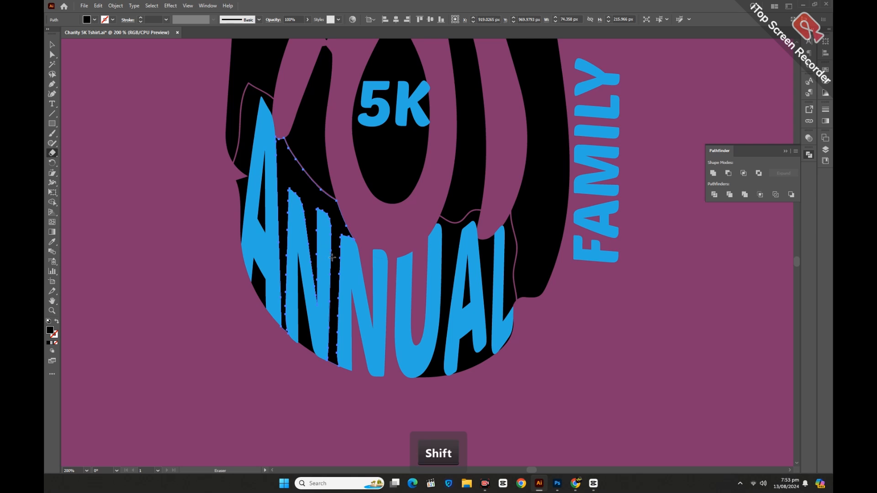
pyautogui.moveTo(332, 259); pyautogui.dragTo(333, 382)
pyautogui.moveTo(317, 303); pyautogui.dragTo(318, 172)
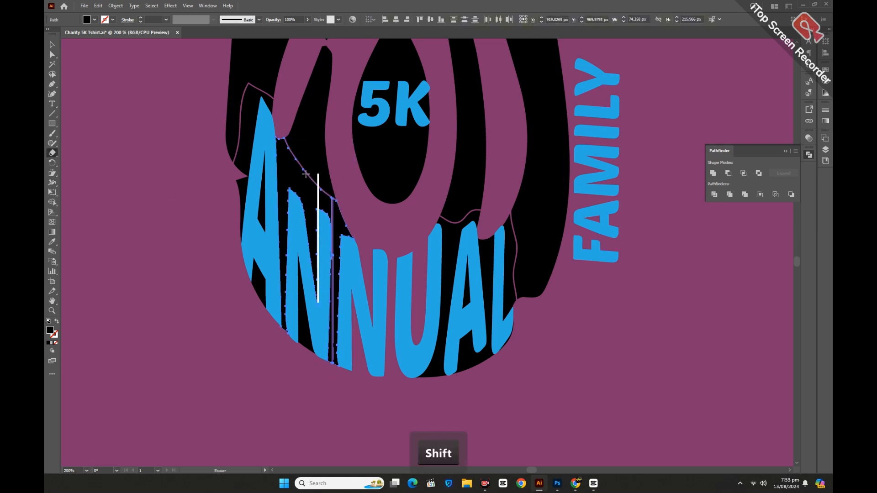
# Delete the narrow black strip between the two Ns of ANNUAL
pyautogui.press('v')
pyautogui.click(341, 230)
pyautogui.click(338, 235)
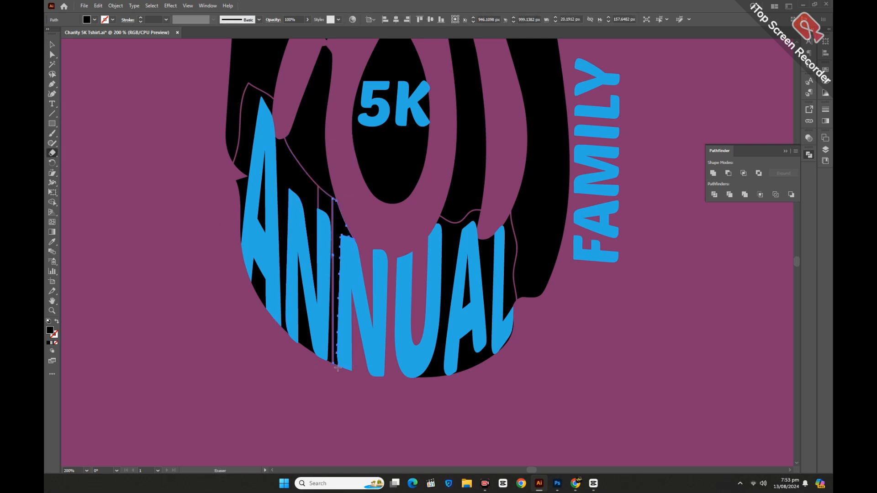
pyautogui.keyDown('shift'); pyautogui.click(343, 243); pyautogui.keyUp('shift')
pyautogui.press('Delete')
pyautogui.click(348, 246)
pyautogui.click(138, 135)
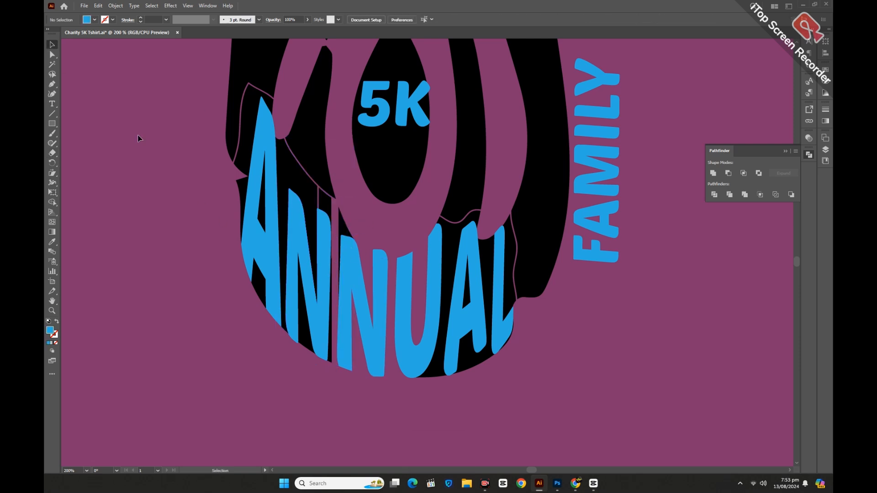
# Trim the black sliver above the second N and fill it with the letter's blue using the Eyedropper
pyautogui.click(338, 207)
pyautogui.moveTo(340, 218); pyautogui.dragTo(343, 228)
pyautogui.press('v')
pyautogui.click(345, 231)
pyautogui.press('i')
pyautogui.click(352, 251)
pyautogui.press('v')
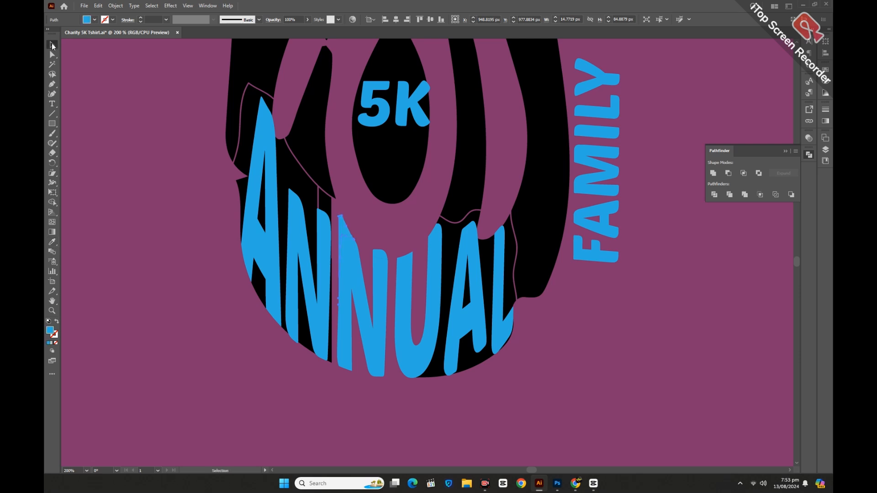
# Cut the black piece between the U and second A with the Eraser and delete its lower part
pyautogui.click(399, 230)
pyautogui.click(457, 236)
pyautogui.click(52, 154)
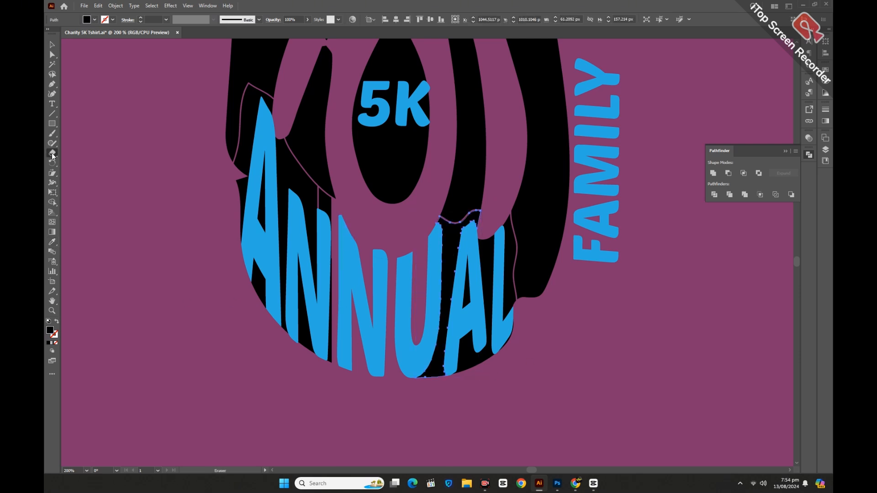
pyautogui.moveTo(459, 248)
pyautogui.mouseDown()
pyautogui.moveTo(456, 270)
pyautogui.moveTo(442, 256)
pyautogui.mouseUp()
pyautogui.press('v')
pyautogui.click(446, 256)
pyautogui.press('Delete')
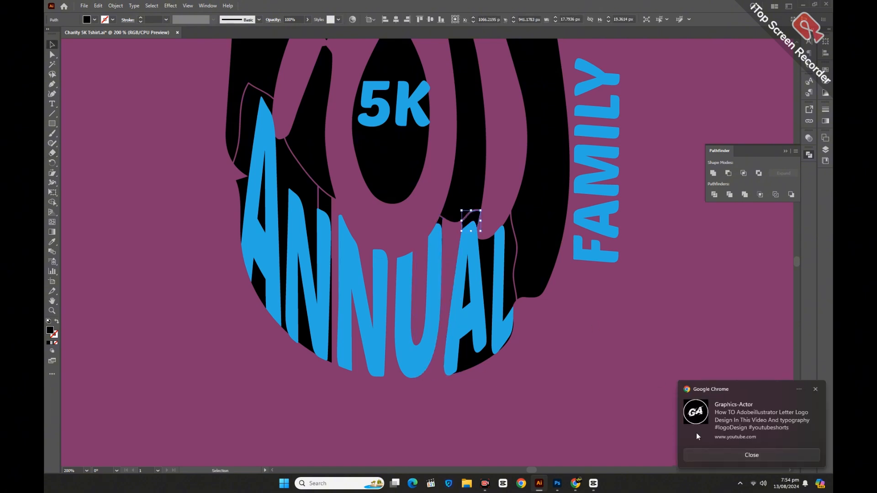
# Recolor the black slivers on top of the U and the second A with the letters' blue
pyautogui.press('capslock')
pyautogui.click(182, 171)
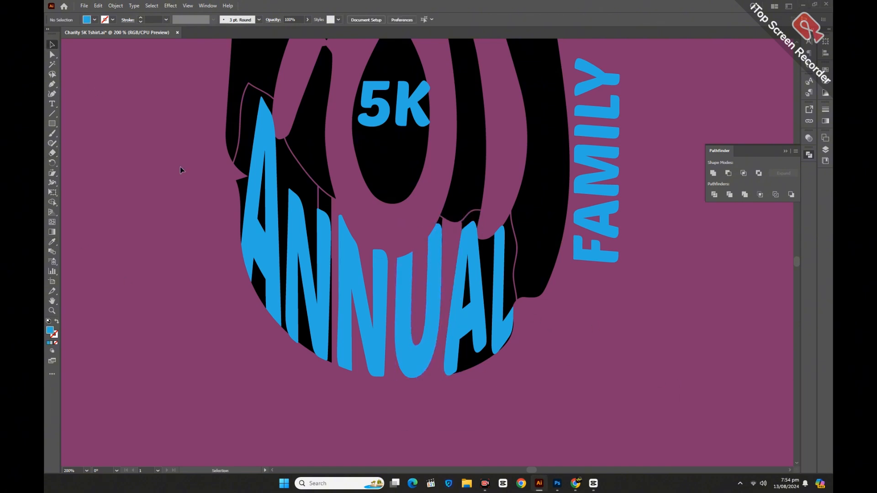
pyautogui.click(476, 217)
pyautogui.press('Delete')
# Delete the black heel pieces below the second A and around the L of ANNUAL
pyautogui.click(465, 371)
pyautogui.press('Delete')
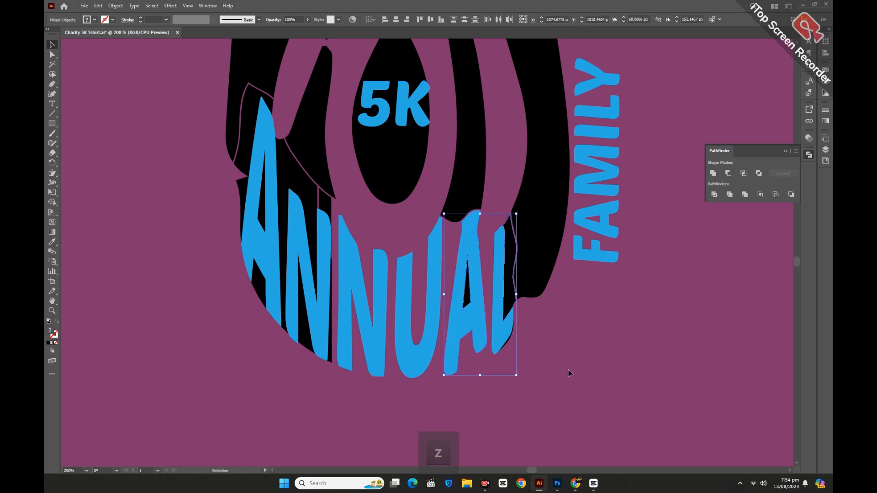
pyautogui.click(517, 341)
pyautogui.press('Delete')
# Recolor the black strip along the right stem of the first N with the letters' blue using the Eyedropper
pyautogui.scroll(1, 541, 338)
pyautogui.click(330, 380)
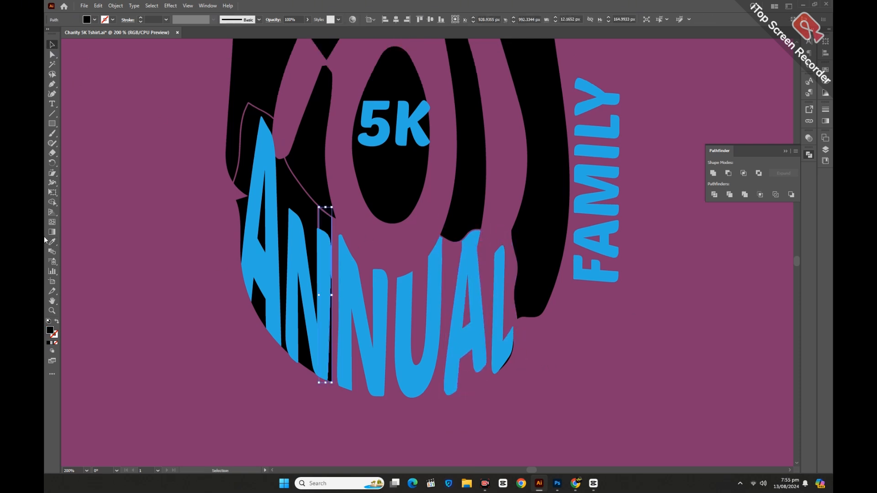
pyautogui.press('i')
pyautogui.click(343, 381)
# Cut the black piece around the first N with the Eraser and delete its part between the letter's stems
pyautogui.click(51, 45)
pyautogui.click(309, 220)
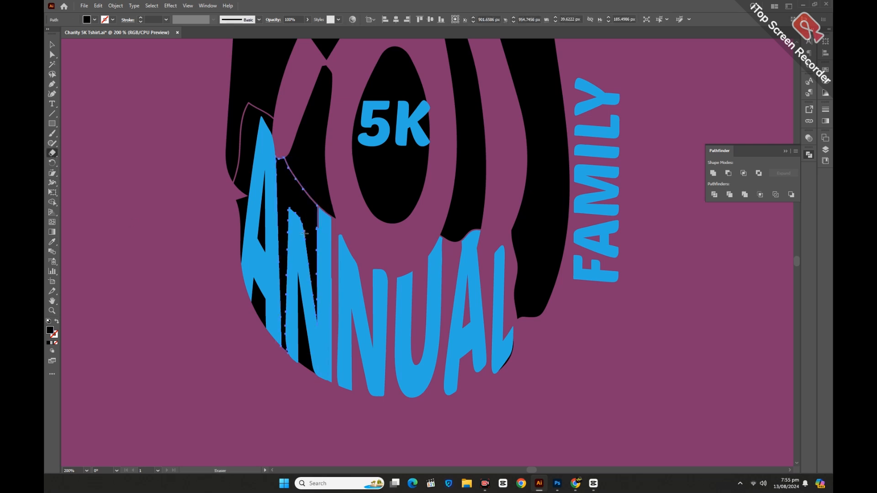
pyautogui.press('v')
pyautogui.click(304, 194)
pyautogui.press('Delete')
# Split the remaining black piece beside the first N, delete its lower part and recolor the part above the letter blue
pyautogui.click(283, 249)
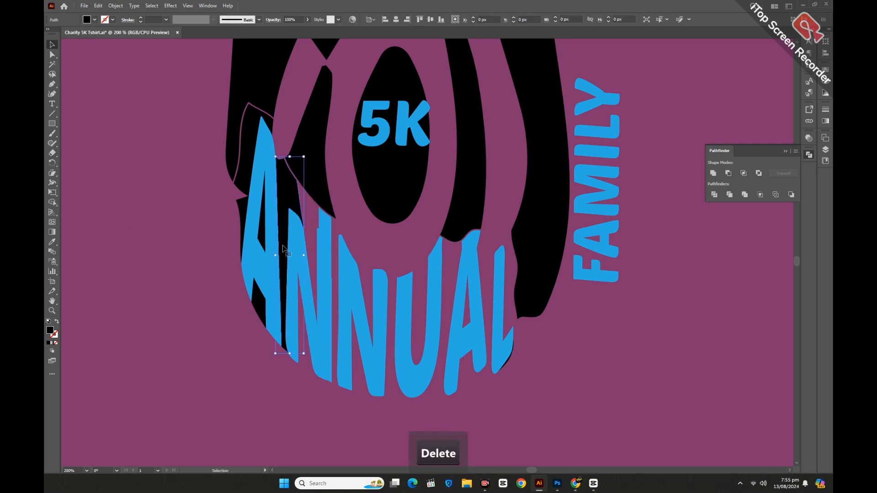
pyautogui.hotkey('shift', 'e')
pyautogui.moveTo(287, 197); pyautogui.dragTo(284, 160)
pyautogui.hotkey('ctrl', 'z')
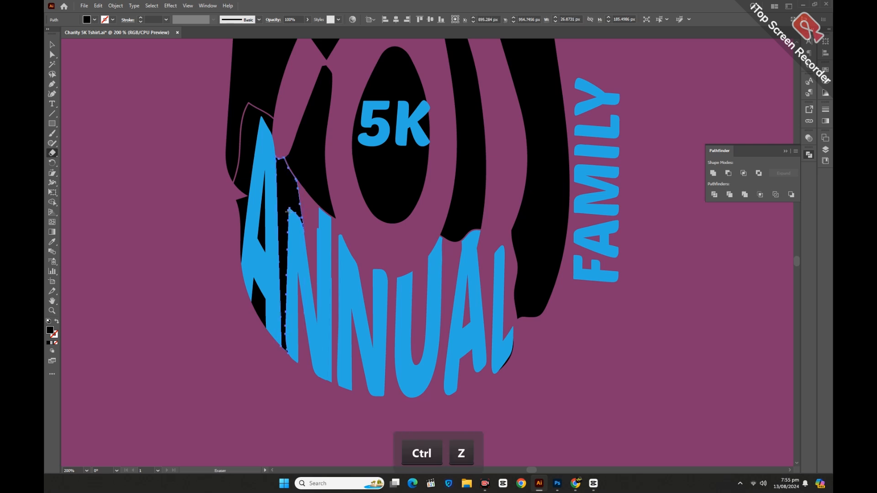
pyautogui.press('v')
pyautogui.click(284, 230)
pyautogui.press('Delete')
pyautogui.click(290, 201)
pyautogui.press('Delete')
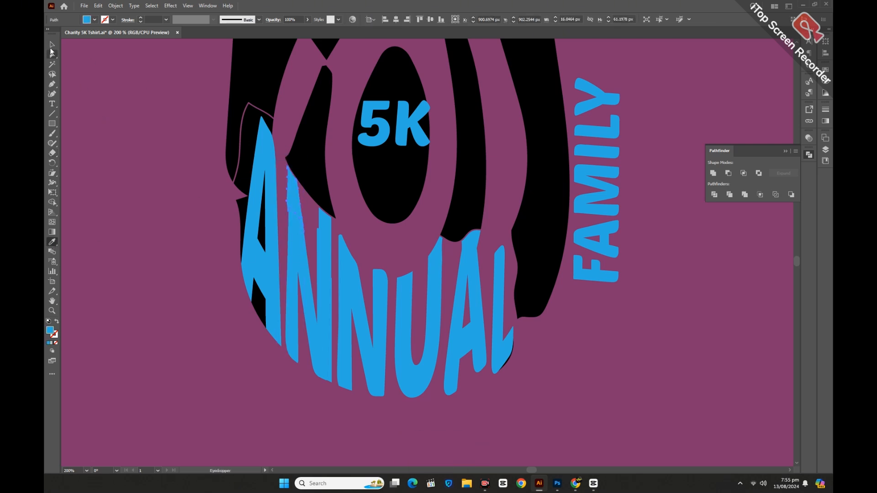
# Delete the black pieces inside the first A and recolor the remaining black slivers around the first A and the L blue
pyautogui.click(260, 236)
pyautogui.press('Delete')
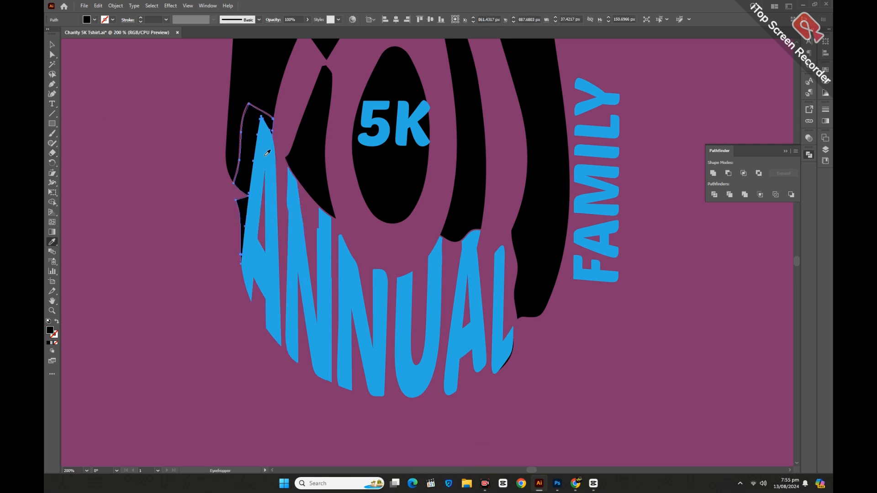
pyautogui.click(505, 364)
pyautogui.click(53, 242)
pyautogui.click(497, 340)
# Set the fill of the words FAMILY and 5K to yellow
pyautogui.click(52, 45)
pyautogui.click(613, 277)
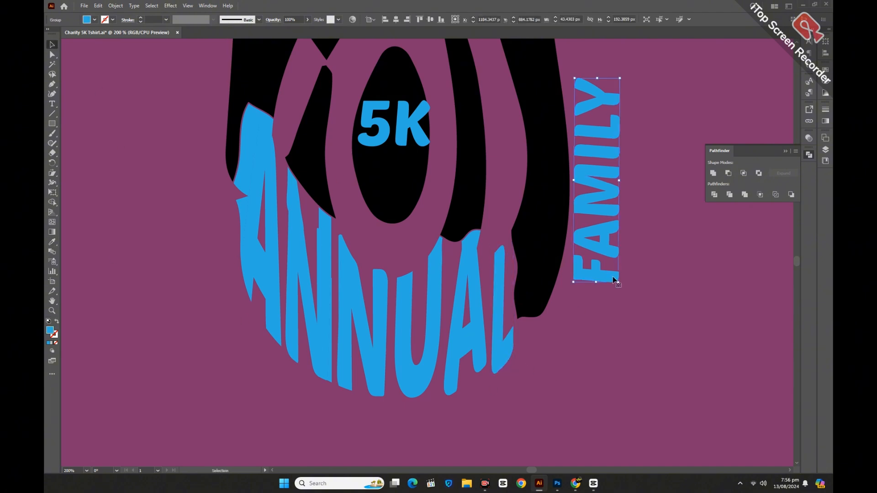
pyautogui.keyDown('shift'); pyautogui.click(408, 132); pyautogui.keyUp('shift')
pyautogui.click(94, 19)
pyautogui.click(86, 31)
pyautogui.click(174, 212)
# Select all the blue ANNUAL pieces with the Magic Wand and unite them with Pathfinder
pyautogui.click(52, 65)
pyautogui.click(257, 155)
pyautogui.click(713, 174)
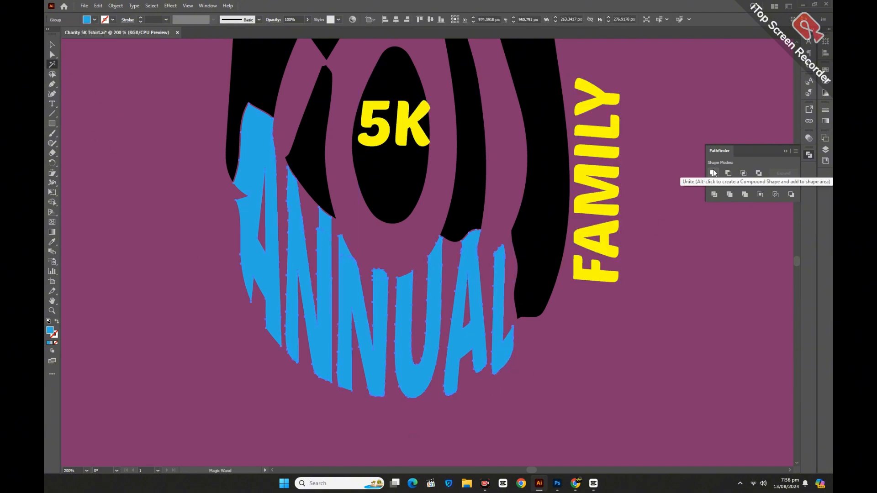
pyautogui.click(52, 44)
pyautogui.click(174, 219)
# Clean up the pointed tops of the U and the second A of ANNUAL by editing their anchor points
pyautogui.click(52, 311)
pyautogui.click(557, 252)
pyautogui.click(470, 251)
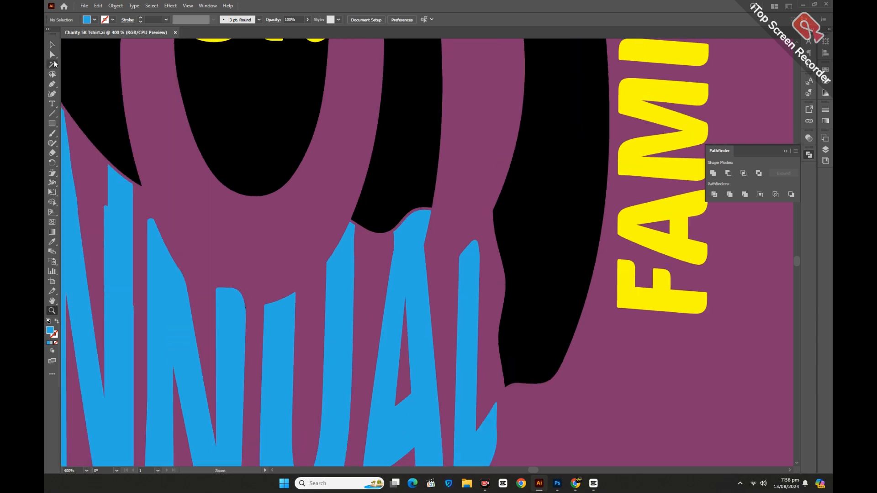
pyautogui.moveTo(432, 212); pyautogui.dragTo(352, 225)
pyautogui.click(349, 224)
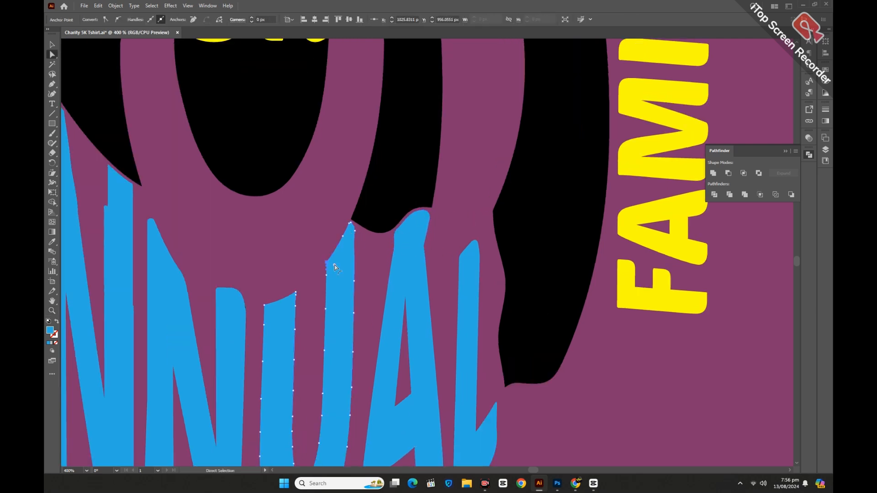
pyautogui.scroll(-3, 325, 245)
pyautogui.click(271, 223)
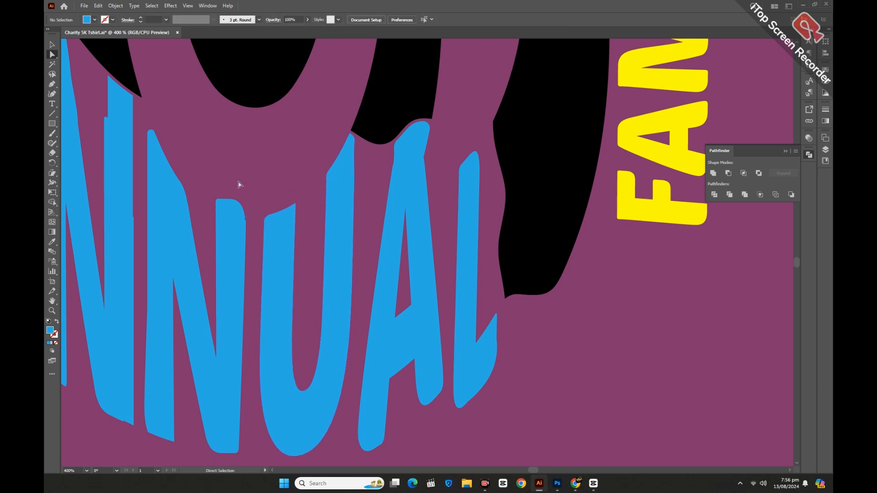
# Smooth the rough edges and corners of the second N, U, A and L of ANNUAL with the Smooth tool
pyautogui.press('v')
pyautogui.click(248, 251)
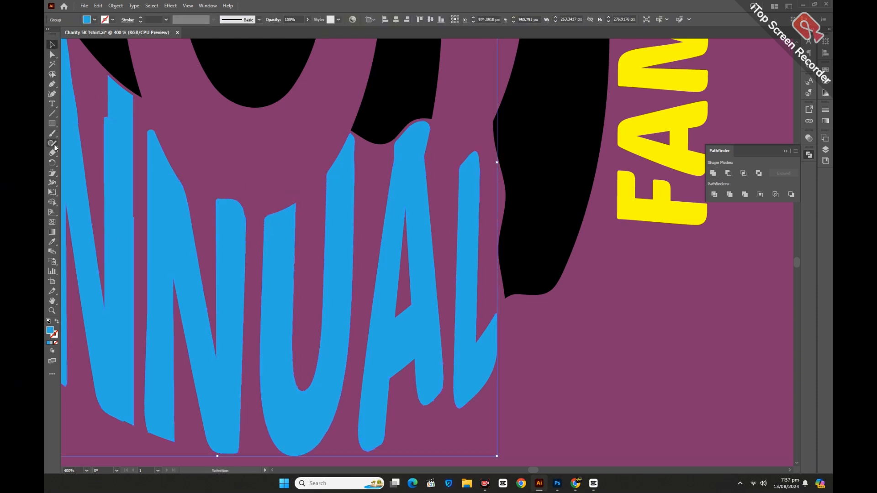
pyautogui.moveTo(55, 147); pyautogui.dragTo(86, 164)
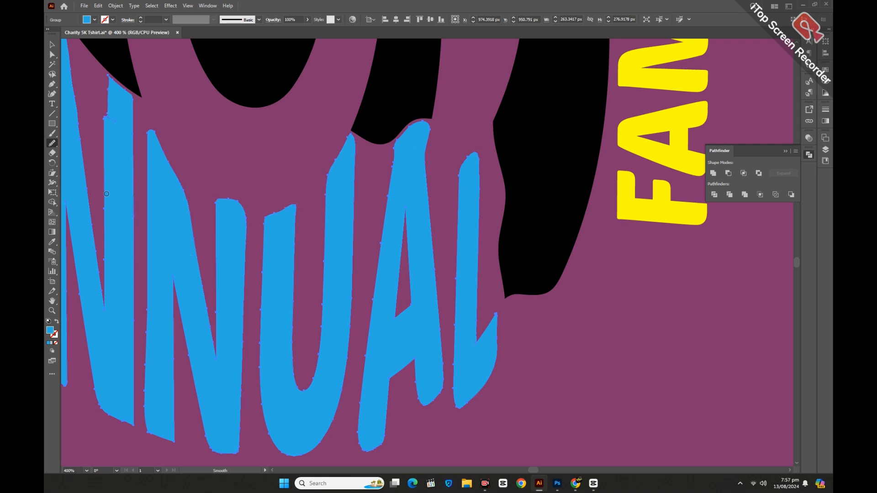
pyautogui.click(272, 470)
pyautogui.click(272, 470)
pyautogui.click(272, 470)
pyautogui.scroll(3, 219, 274)
pyautogui.click(52, 44)
pyautogui.click(93, 172)
# Fill the notch at the top of the first N's right stem with a Pen-drawn shape and unite it with the lettering
pyautogui.click(52, 84)
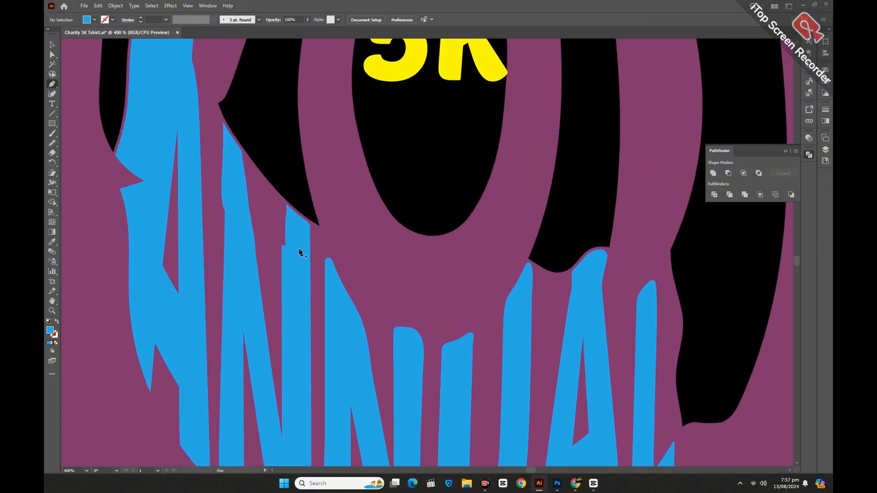
pyautogui.click(281, 254)
pyautogui.click(282, 202)
pyautogui.click(293, 212)
pyautogui.click(299, 286)
pyautogui.click(52, 44)
pyautogui.moveTo(270, 239); pyautogui.dragTo(295, 261)
pyautogui.click(714, 173)
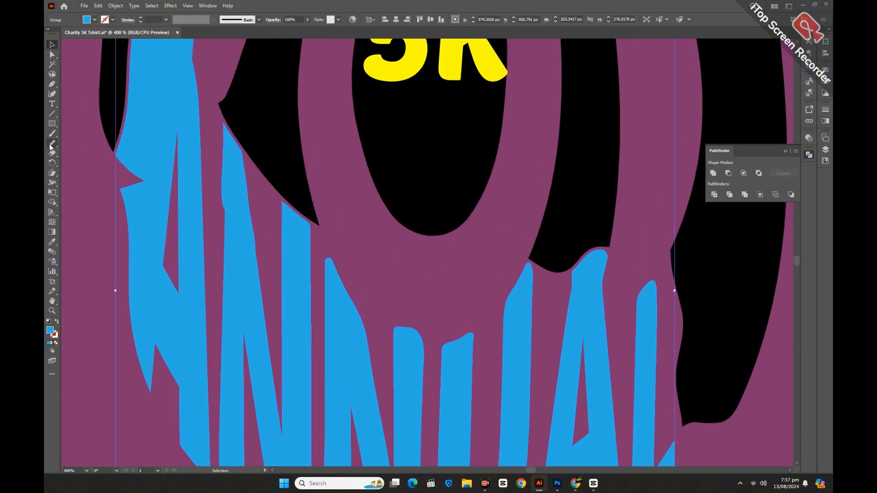
# Smooth the top corner of the first N's right stem with the Smooth tool
pyautogui.click(52, 144)
pyautogui.click(52, 45)
pyautogui.click(83, 118)
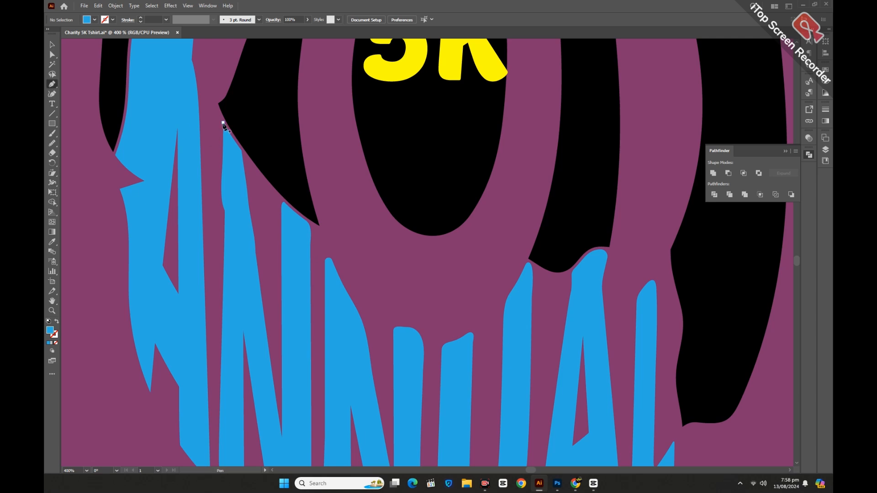
# Even out the first N's left edge with a Pen-drawn shape united into the lettering, and smooth the letter's top
pyautogui.click(217, 310)
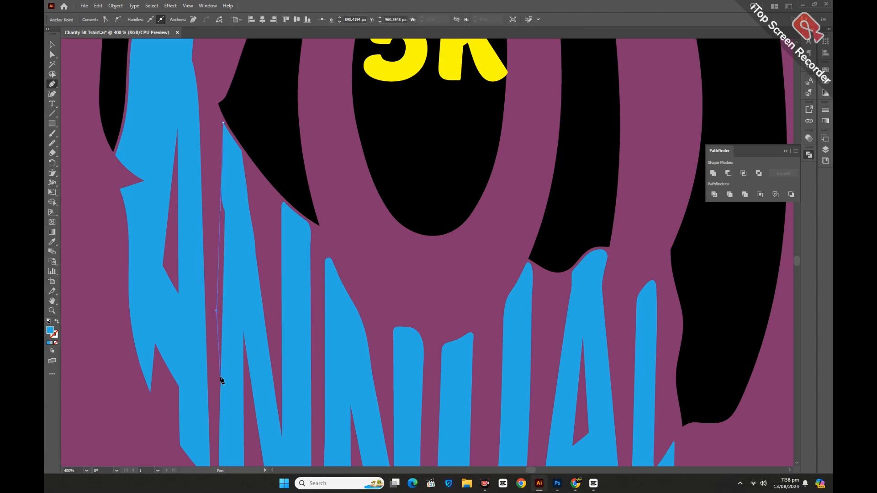
pyautogui.scroll(-2, 222, 411)
pyautogui.click(219, 421)
pyautogui.click(223, 74)
pyautogui.press('v')
pyautogui.click(208, 146)
pyautogui.click(194, 142)
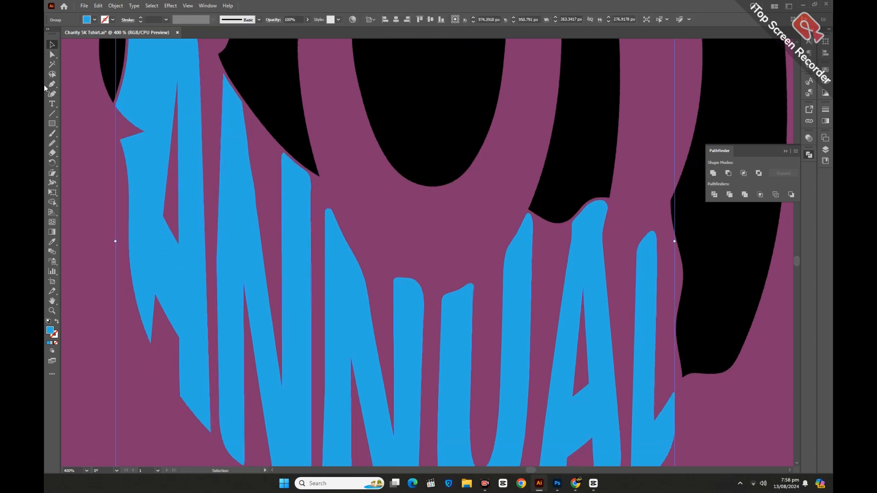
pyautogui.click(52, 144)
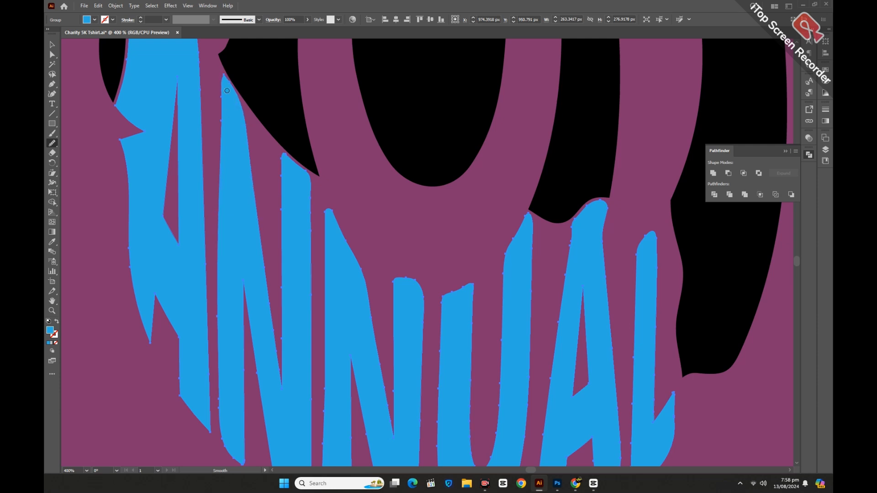
# Reshape the triangular opening of the first A by nudging its top and left anchor points up and to the left
pyautogui.scroll(5, 223, 78)
pyautogui.click(52, 55)
pyautogui.click(89, 182)
pyautogui.moveTo(171, 326); pyautogui.dragTo(159, 343)
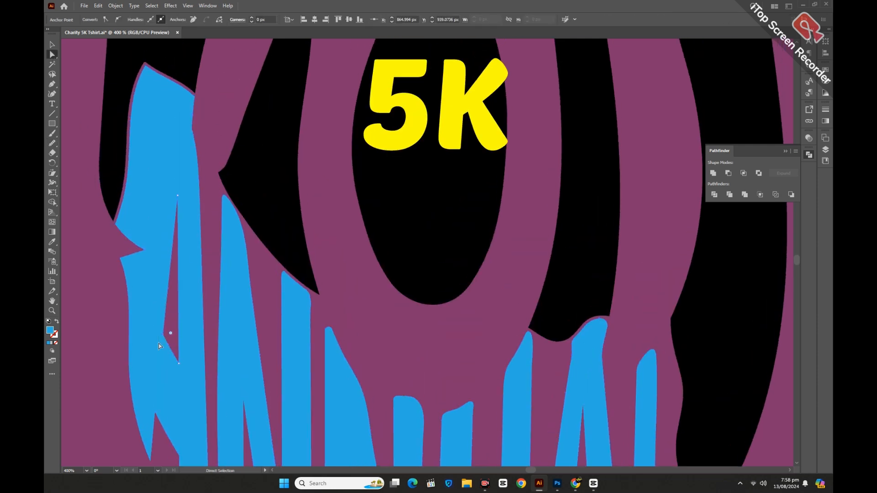
pyautogui.press('Up')
pyautogui.press('Up')
pyautogui.press('Left')
pyautogui.click(176, 202)
pyautogui.press('Left')
pyautogui.press('Left')
pyautogui.press('Up')
pyautogui.press('Up')
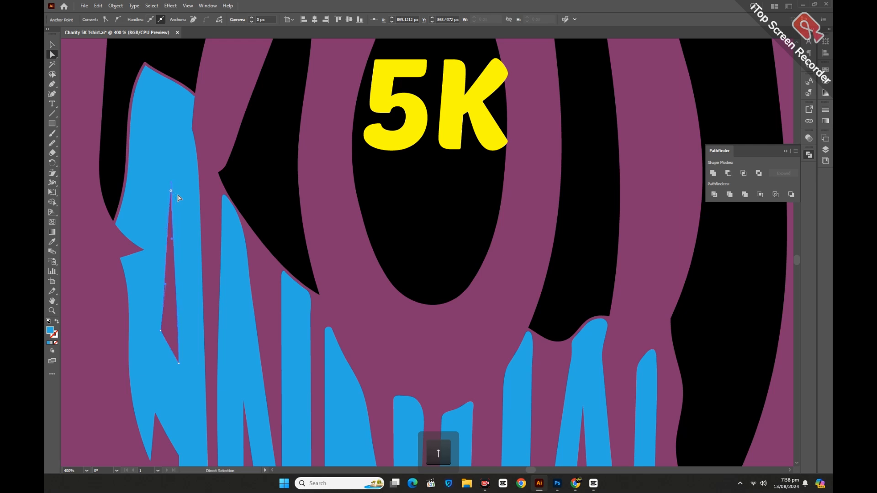
# Smooth the top corners and the notched left edge of the first A with the Smooth tool
pyautogui.scroll(5, 180, 141)
pyautogui.click(52, 44)
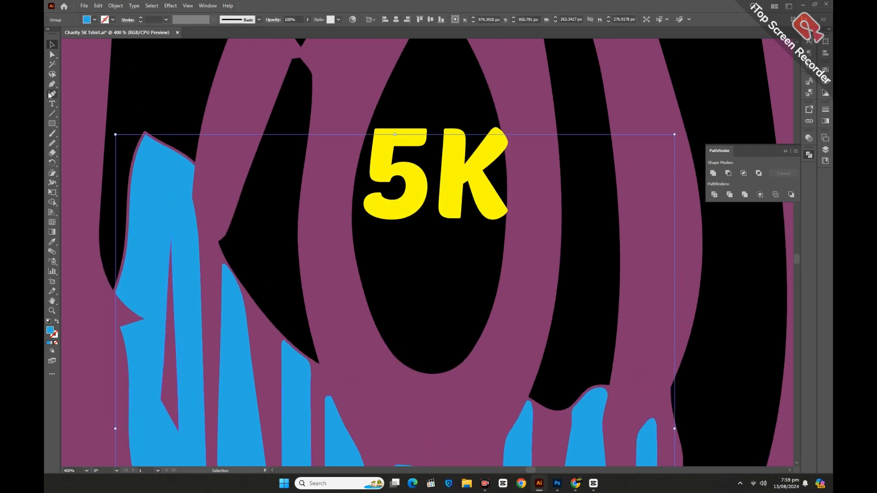
pyautogui.click(52, 143)
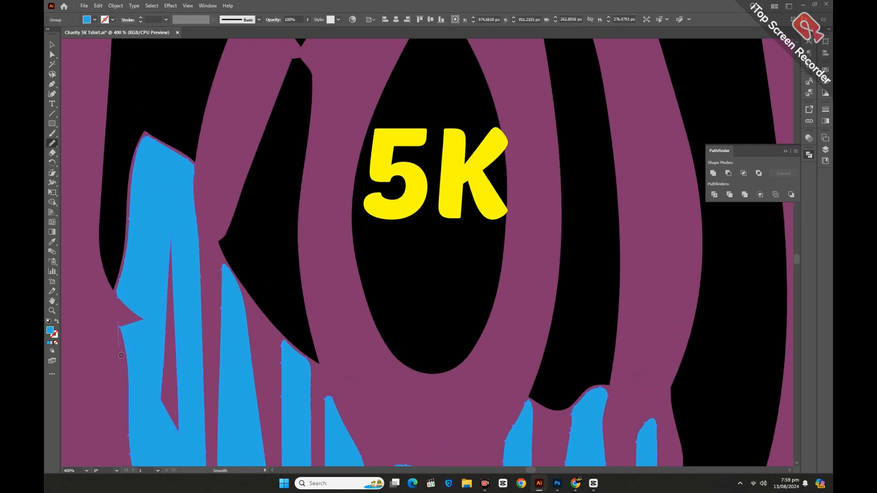
pyautogui.moveTo(121, 356); pyautogui.dragTo(124, 360)
pyautogui.moveTo(116, 288); pyautogui.dragTo(144, 319)
pyautogui.scroll(-3, 182, 162)
pyautogui.click(52, 45)
pyautogui.click(379, 251)
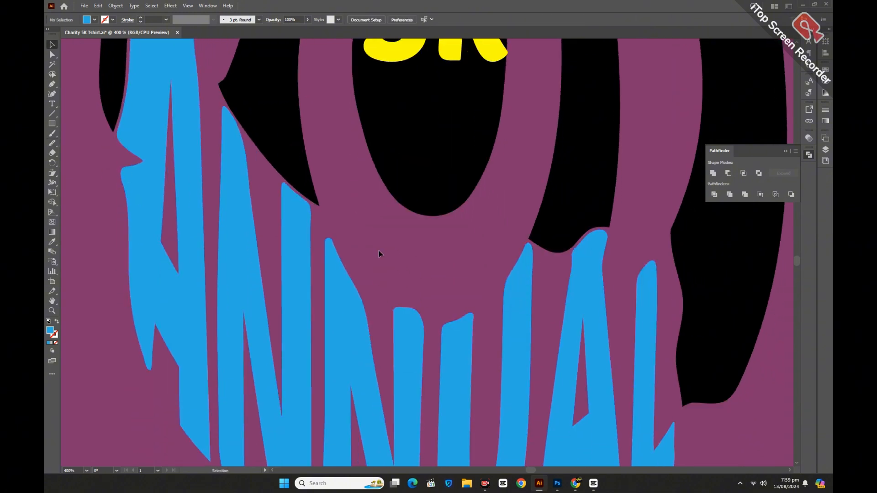
# Move the word FAMILY against the outer edge of the sole's black side strip
pyautogui.hotkey('ctrl', '-')
pyautogui.hotkey('ctrl', '-')
pyautogui.hotkey('ctrl', '-')
pyautogui.hotkey('ctrl', '-')
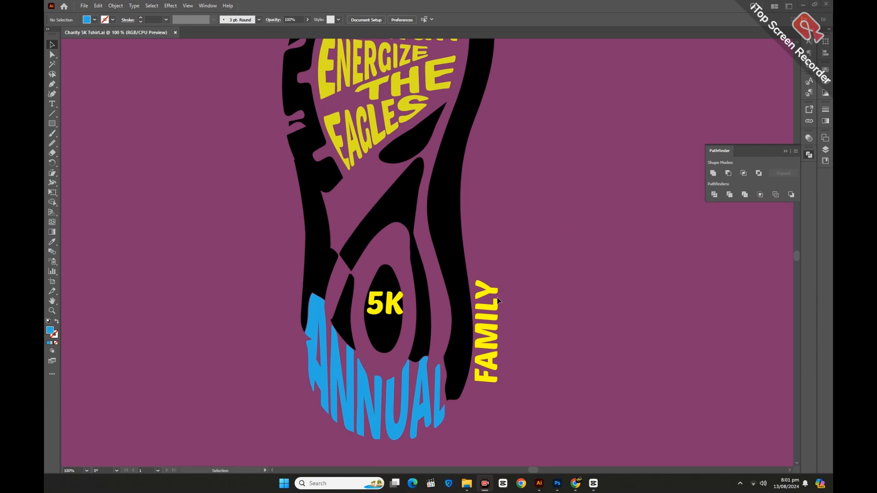
pyautogui.click(467, 318)
pyautogui.rightClick(515, 278)
pyautogui.click(544, 308)
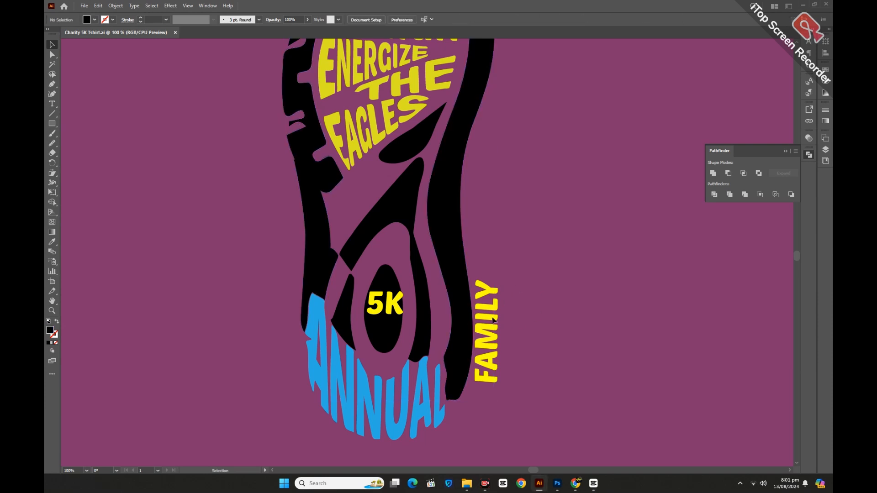
pyautogui.moveTo(486, 331); pyautogui.dragTo(480, 319)
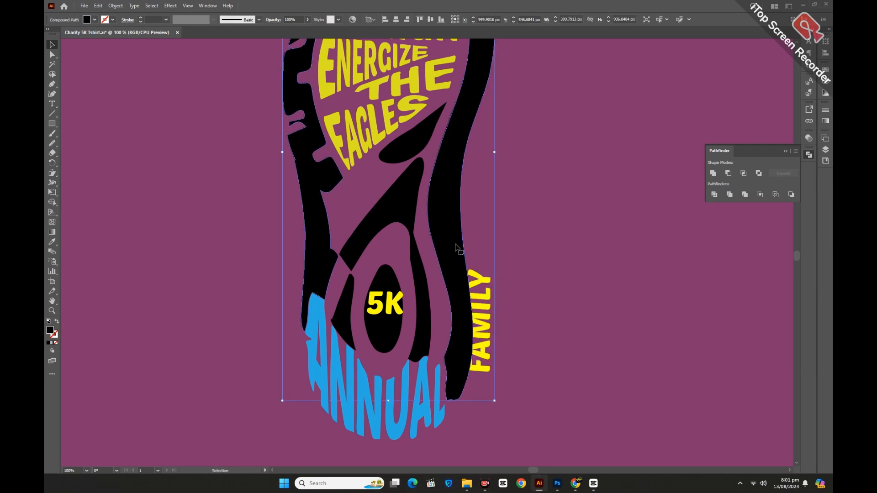
# Cut the sole's black side strip straight across above the word FAMILY with the Eraser
pyautogui.scroll(2, 457, 249)
pyautogui.click(53, 154)
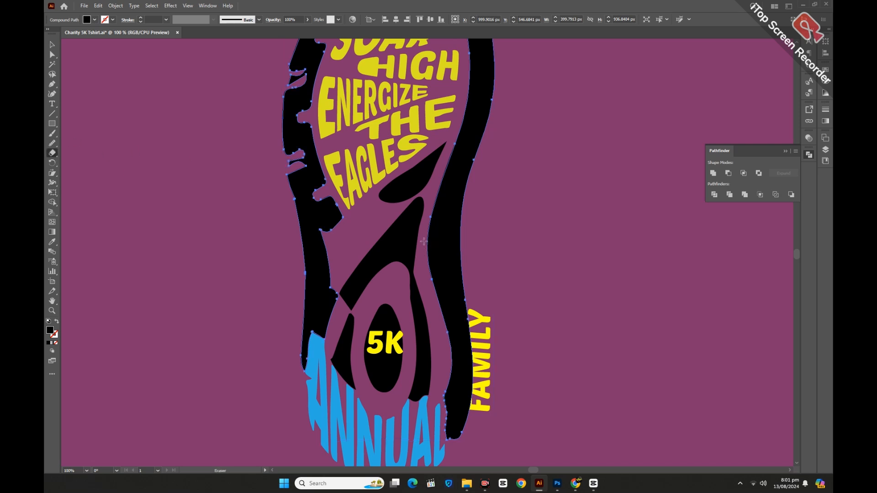
pyautogui.moveTo(423, 242); pyautogui.dragTo(505, 239)
pyautogui.click(52, 44)
pyautogui.click(242, 256)
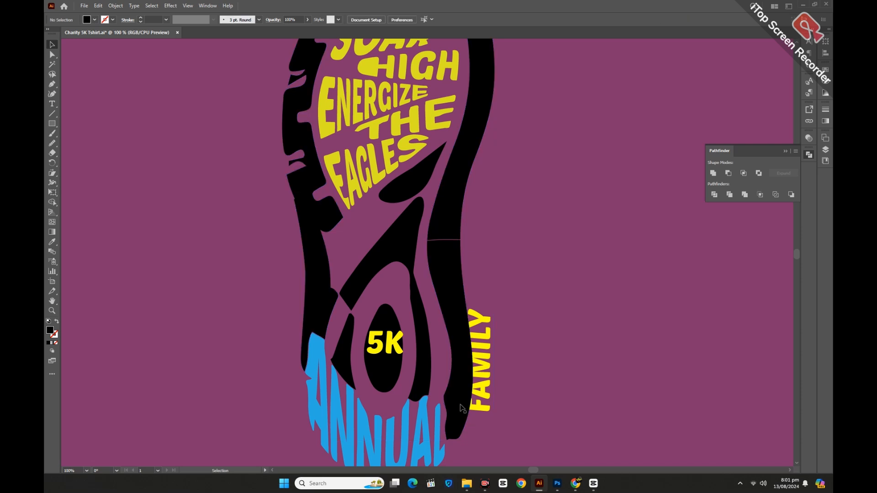
pyautogui.click(460, 406)
pyautogui.click(507, 383)
pyautogui.scroll(-1, 481, 398)
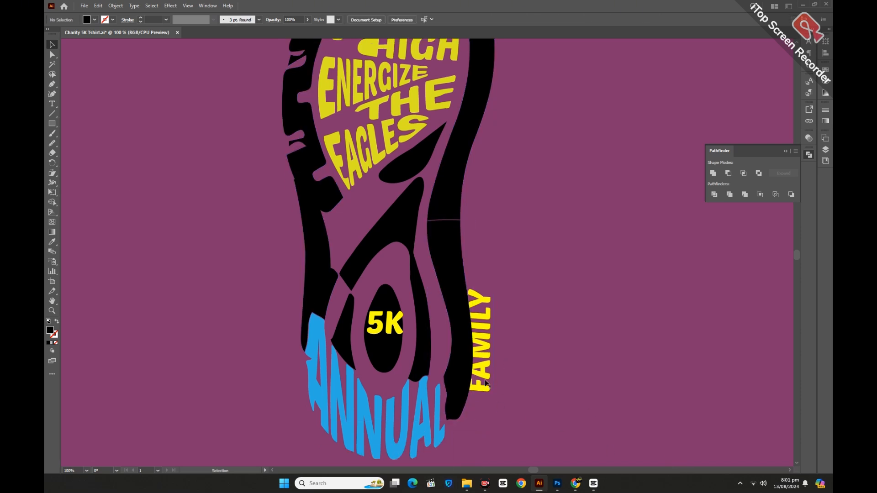
# Move FAMILY clear of the side strip and cut the strip straight across just below the word with the Eraser
pyautogui.moveTo(486, 383); pyautogui.dragTo(497, 357)
pyautogui.click(464, 394)
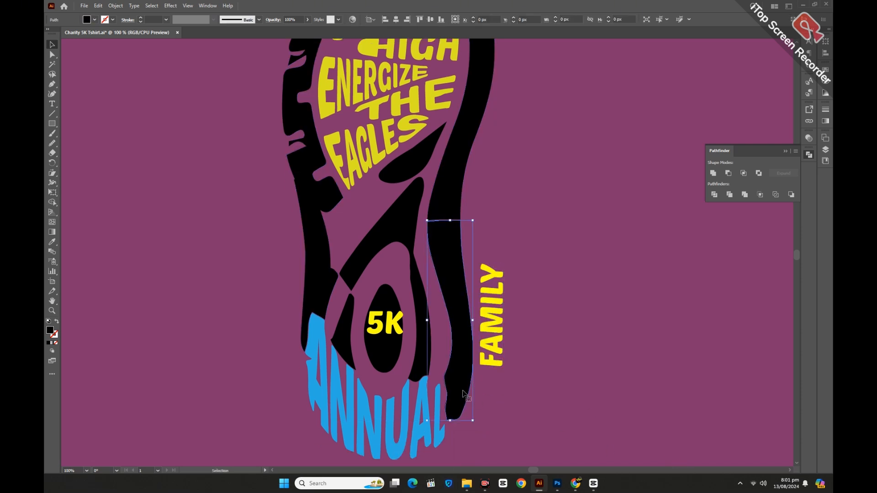
pyautogui.click(52, 152)
pyautogui.press('shift')
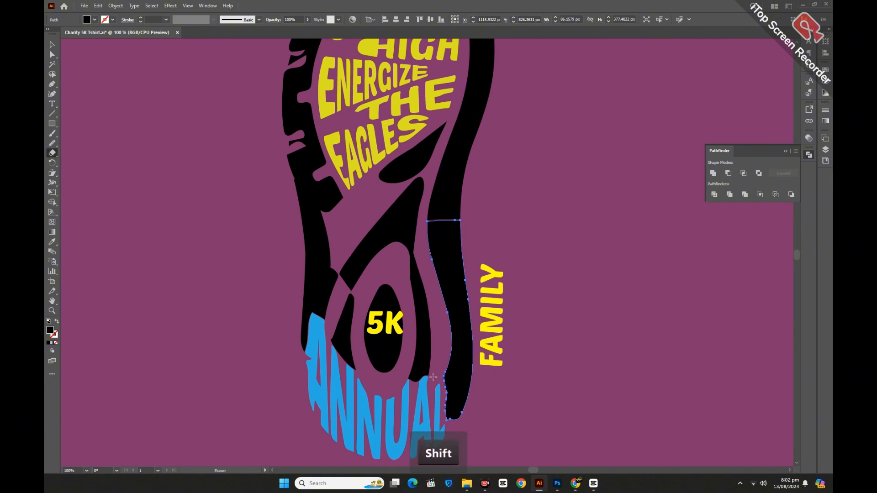
pyautogui.moveTo(506, 377); pyautogui.dragTo(578, 376)
pyautogui.click(52, 45)
pyautogui.click(157, 164)
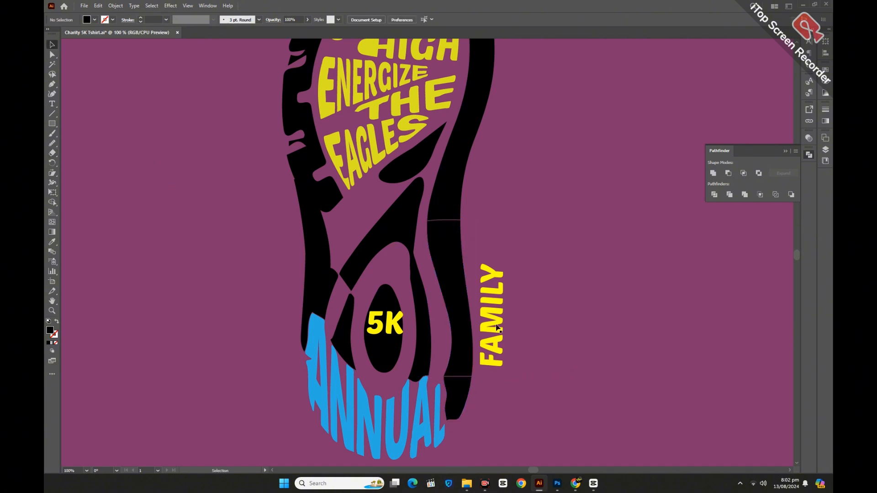
# Warp the word FAMILY into the cut middle piece of the side strip with Envelope Distort, Make with Top Object
pyautogui.click(492, 320)
pyautogui.keyDown('shift'); pyautogui.click(452, 306); pyautogui.keyUp('shift')
pyautogui.click(116, 5)
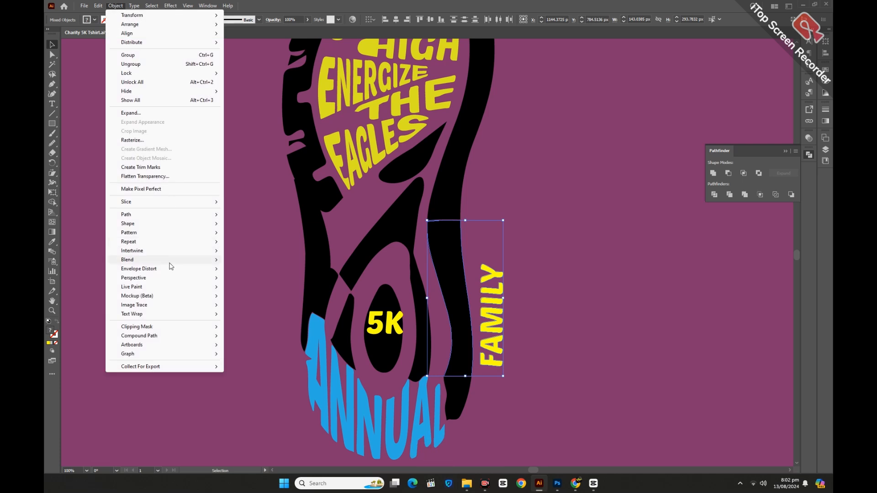
pyautogui.moveTo(169, 268)
pyautogui.click(260, 287)
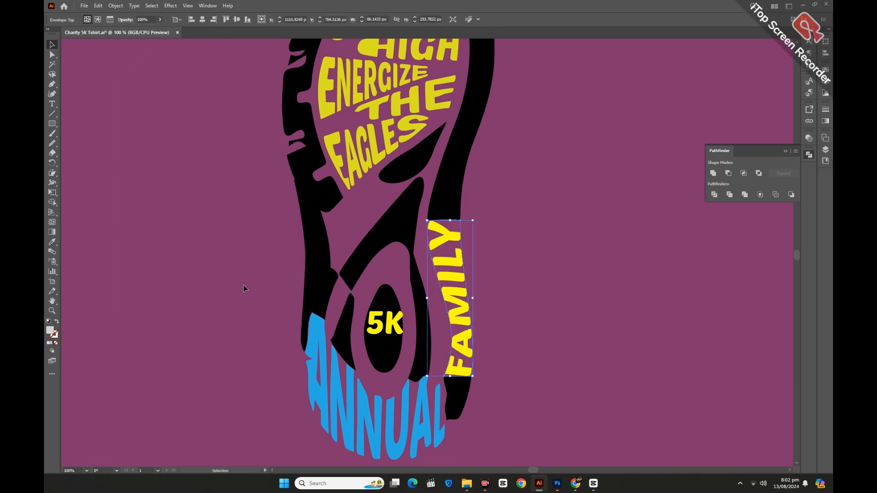
# Expand the warped FAMILY envelope into editable shapes with Object and Fill included, then deselect it
pyautogui.click(111, 6)
pyautogui.click(146, 122)
pyautogui.click(414, 287)
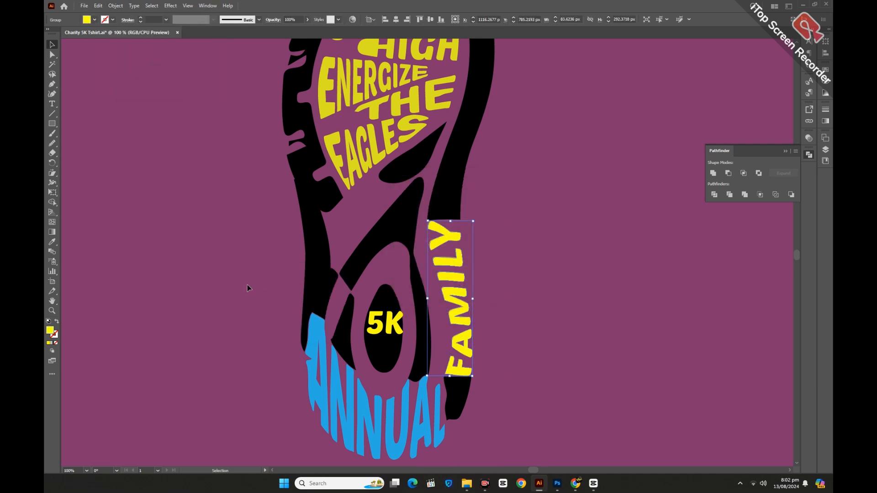
pyautogui.click(247, 285)
# Recolour the word FAMILY with the Eyedropper to match the blue of ANNUAL
pyautogui.hotkey('ctrl', '-')
pyautogui.click(452, 280)
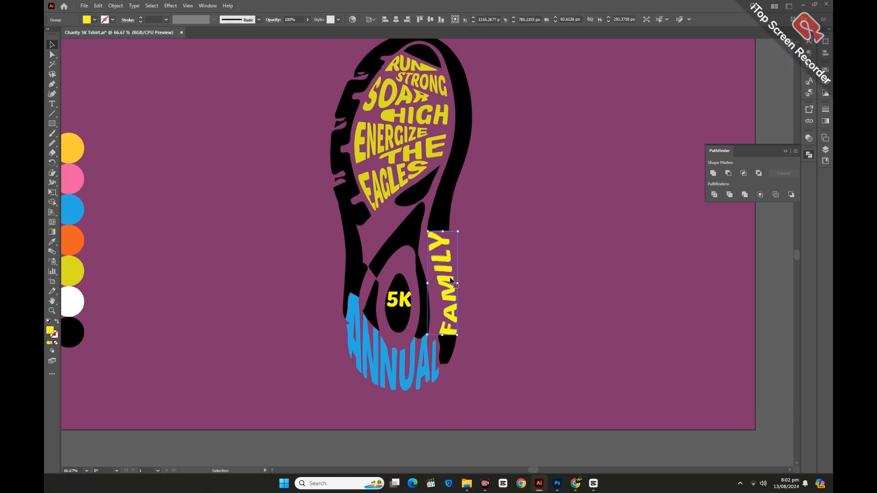
pyautogui.click(57, 242)
pyautogui.click(357, 304)
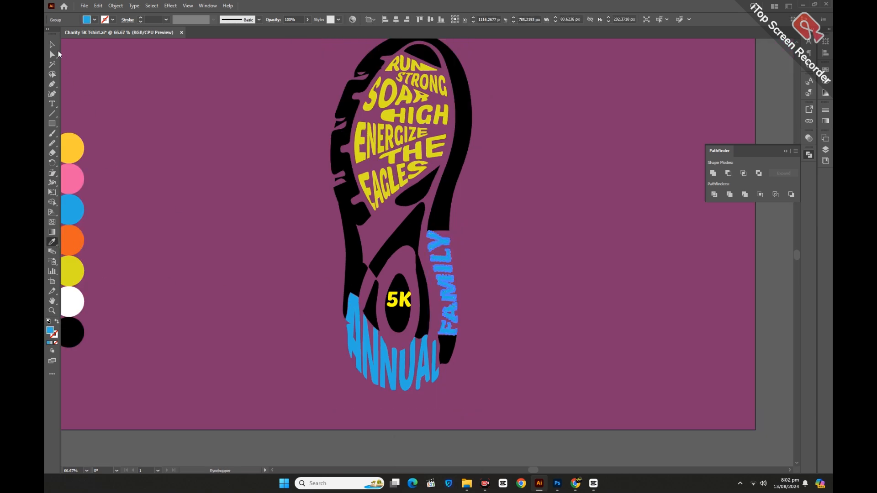
pyautogui.click(53, 45)
pyautogui.click(140, 144)
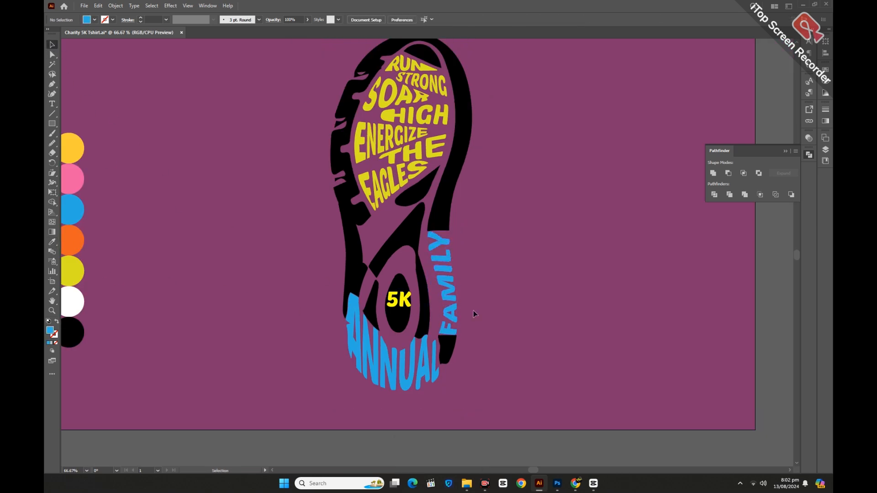
# Raise the upper corner points of the black strip piece below FAMILY so its edge meets the letter F
pyautogui.click(454, 329)
pyautogui.click(416, 254)
pyautogui.click(428, 264)
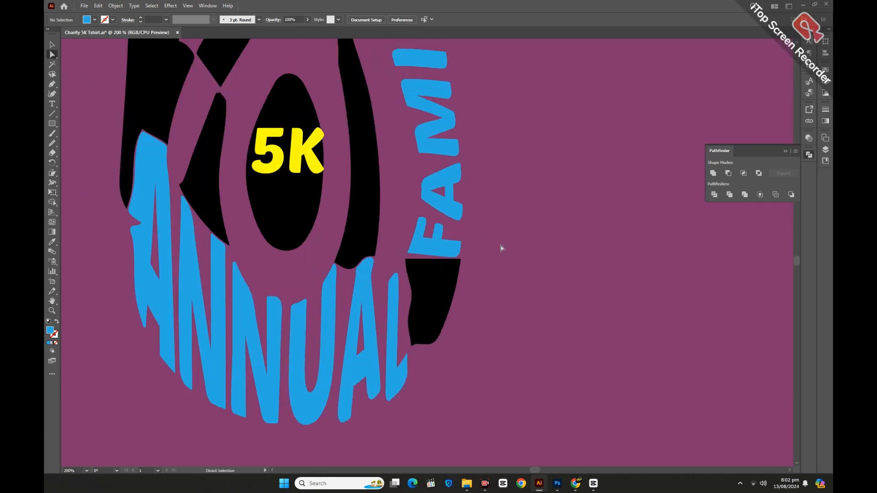
pyautogui.click(461, 260)
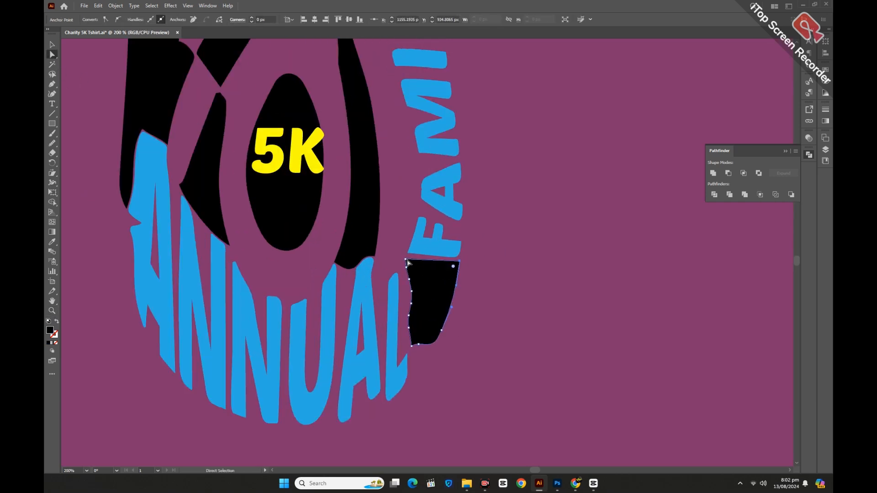
pyautogui.moveTo(409, 253); pyautogui.dragTo(409, 253)
pyautogui.moveTo(459, 261); pyautogui.dragTo(460, 255)
pyautogui.click(473, 271)
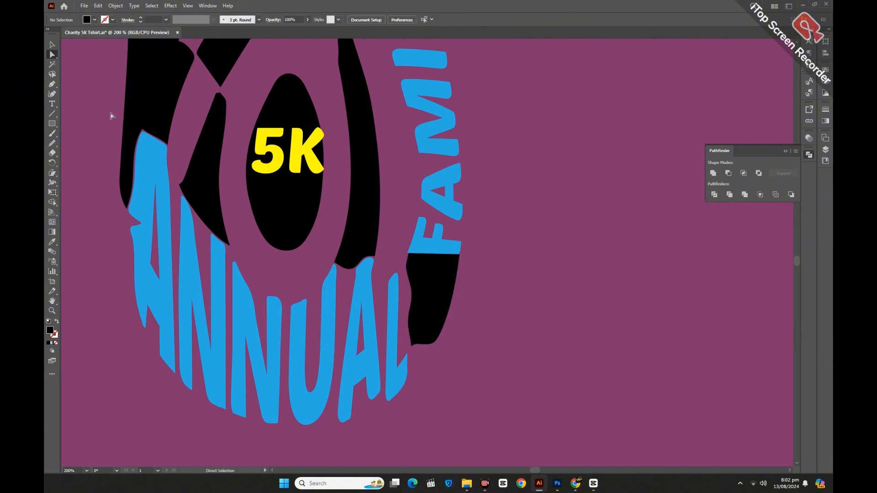
# Recolour the black strip piece below FAMILY with the blue of ANNUAL
pyautogui.click(431, 313)
pyautogui.click(147, 175)
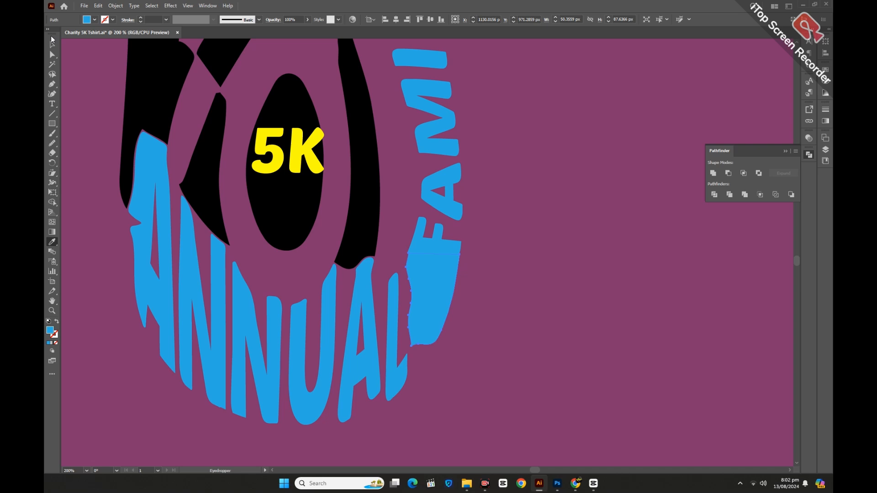
pyautogui.click(518, 308)
# Adjust the upper corner points of the blue strip piece so its sides blend into the base of the letter F
pyautogui.click(463, 259)
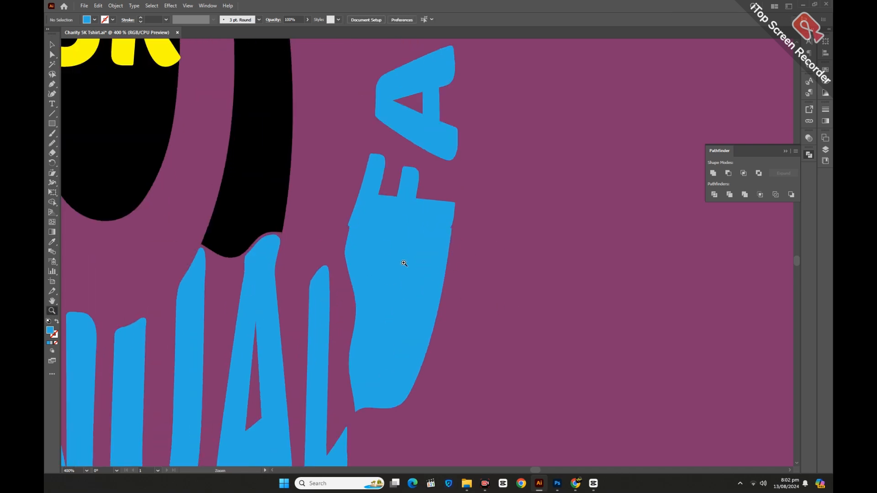
pyautogui.click(462, 260)
pyautogui.click(51, 45)
pyautogui.click(477, 227)
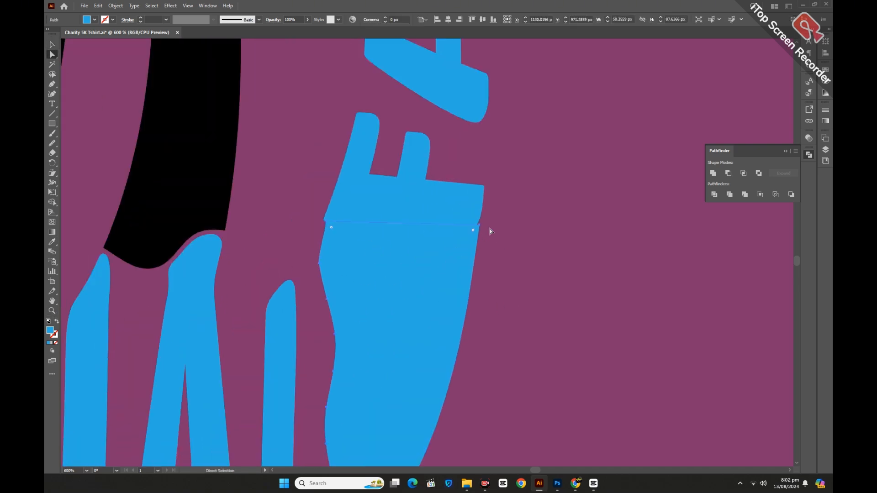
pyautogui.moveTo(481, 225); pyautogui.dragTo(481, 215)
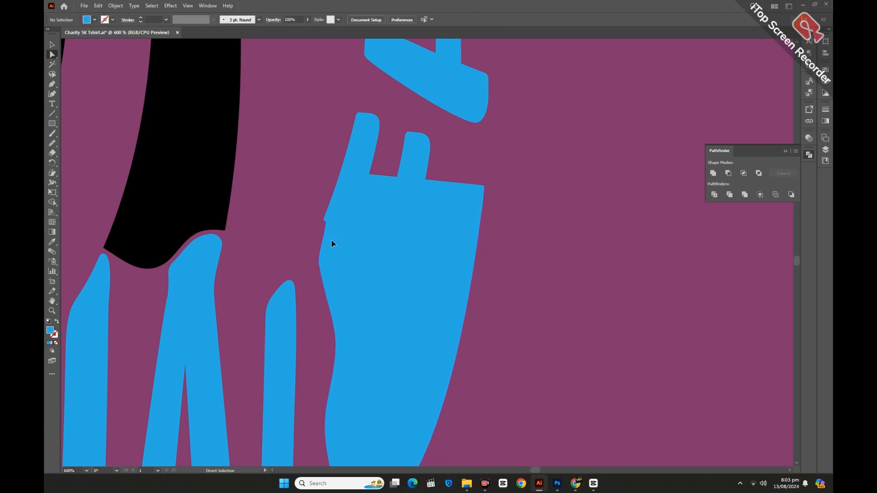
pyautogui.click(327, 225)
pyautogui.click(512, 293)
# Rotate the 5K text to read upward and move it over the side edge of the heel's black ellipse
pyautogui.hotkey('ctrl', '-')
pyautogui.hotkey('ctrl', '-')
pyautogui.hotkey('ctrl', '-')
pyautogui.hotkey('ctrl', '-')
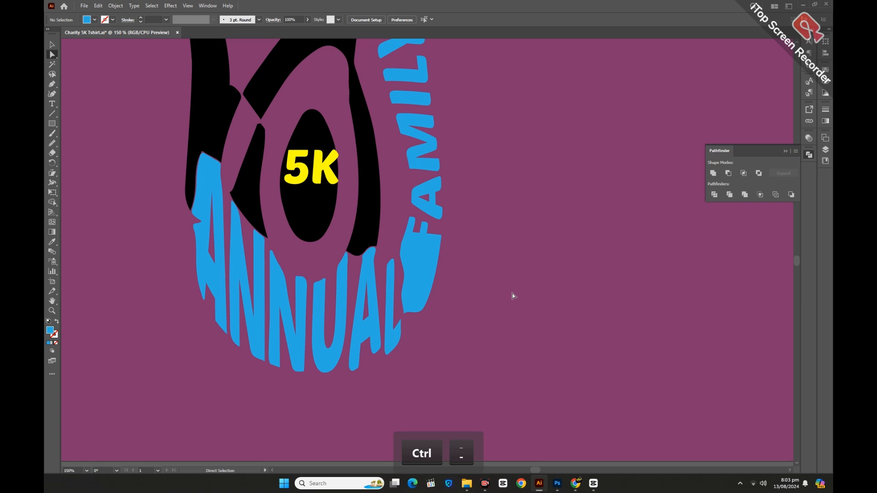
pyautogui.scroll(5, 512, 294)
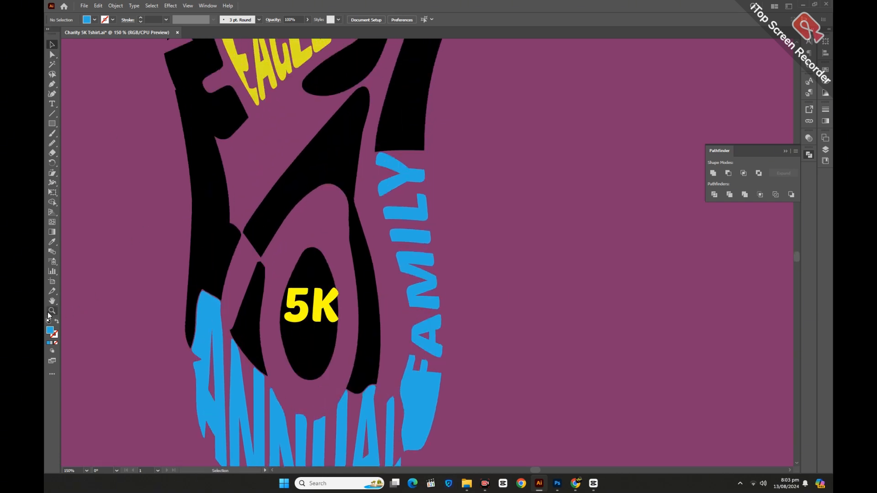
pyautogui.click(320, 315)
pyautogui.click(417, 267)
pyautogui.click(409, 247)
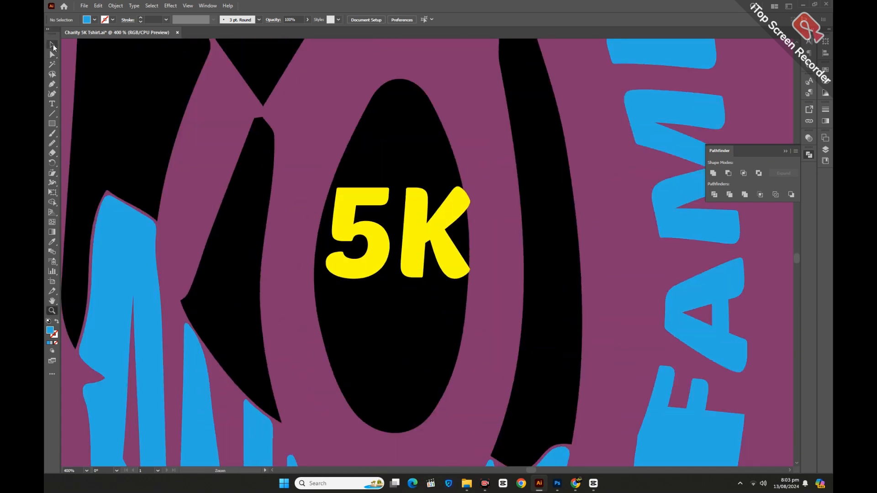
pyautogui.click(381, 253)
pyautogui.moveTo(474, 283); pyautogui.dragTo(484, 196)
pyautogui.moveTo(433, 264); pyautogui.dragTo(490, 297)
# Bring the heel's black ellipse to the front and warp 5K into it with Envelope Distort, Make with Top Object
pyautogui.rightClick(404, 138)
pyautogui.moveTo(437, 359)
pyautogui.click(521, 359)
pyautogui.click(505, 274)
pyautogui.moveTo(314, 172); pyautogui.dragTo(458, 273)
pyautogui.click(115, 6)
pyautogui.moveTo(156, 269)
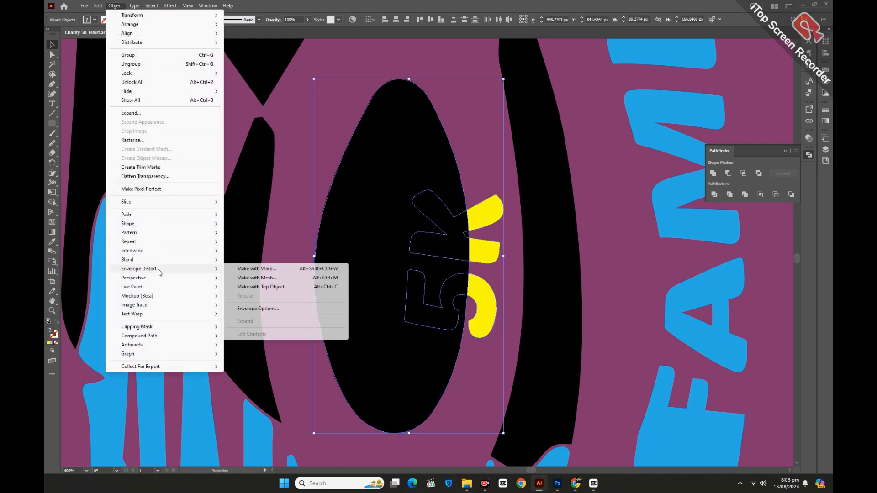
pyautogui.click(264, 288)
# Expand the warped 5K envelope into editable shapes and deselect it
pyautogui.click(115, 6)
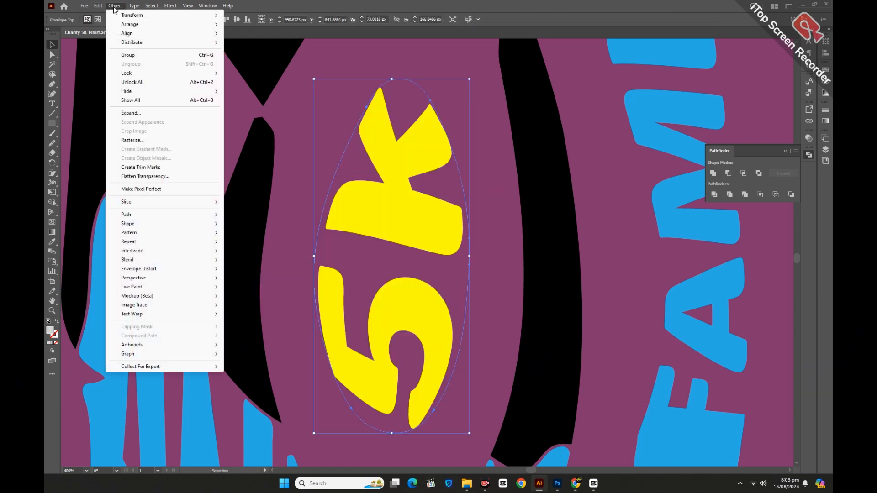
pyautogui.click(131, 112)
pyautogui.click(402, 289)
pyautogui.click(298, 309)
# Enlarge the 5K lettering to about 100 × 235 px inside the heel opening and recolour it with the palette's orange
pyautogui.hotkey('ctrl', '-')
pyautogui.hotkey('ctrl', '-')
pyautogui.hotkey('ctrl', '-')
pyautogui.hotkey('ctrl', '-')
pyautogui.hotkey('ctrl', '-')
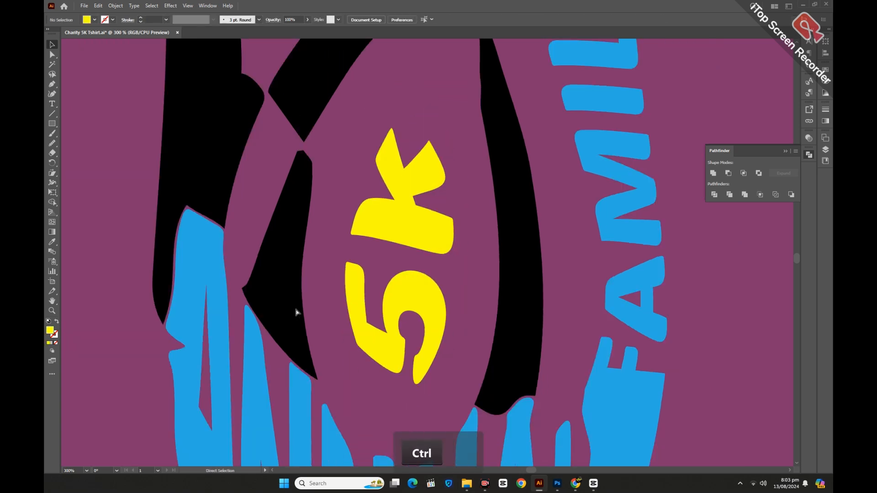
pyautogui.scroll(2, 295, 308)
pyautogui.scroll(2, 296, 310)
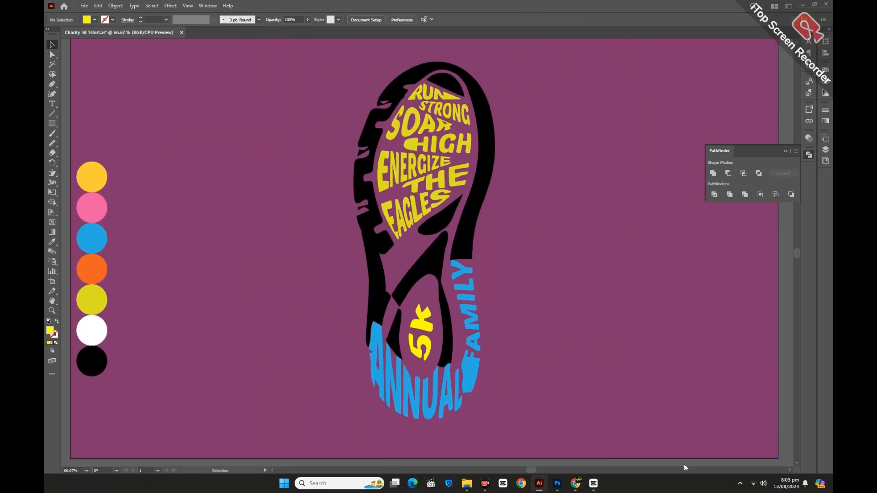
pyautogui.click(420, 326)
pyautogui.press('i')
pyautogui.click(87, 265)
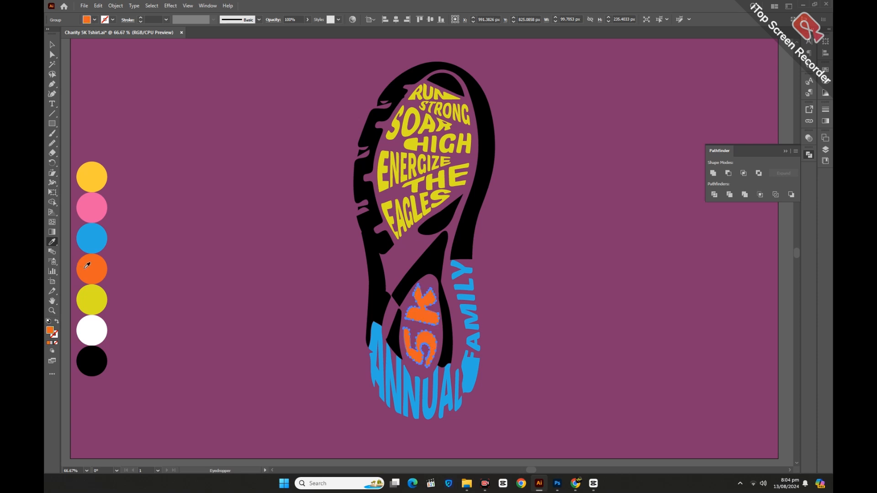
pyautogui.click(183, 173)
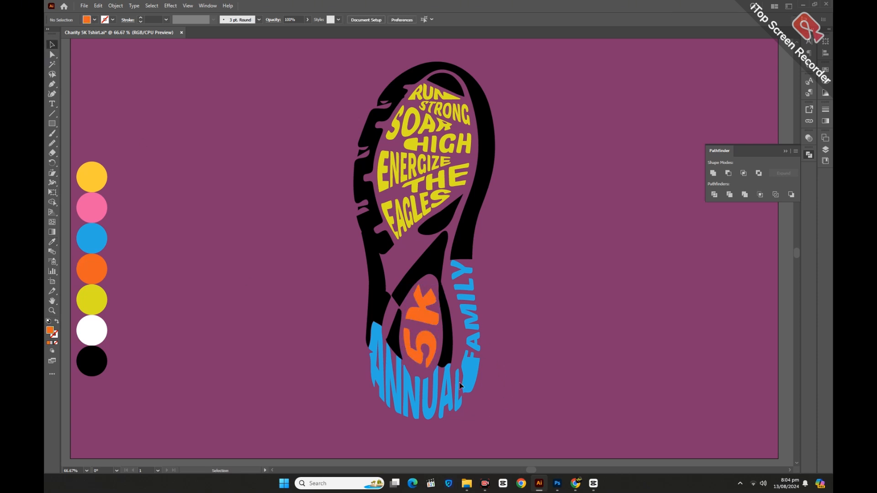
# Try the palette's pink and black on the word ANNUAL, then recolour it white
pyautogui.click(426, 408)
pyautogui.click(53, 242)
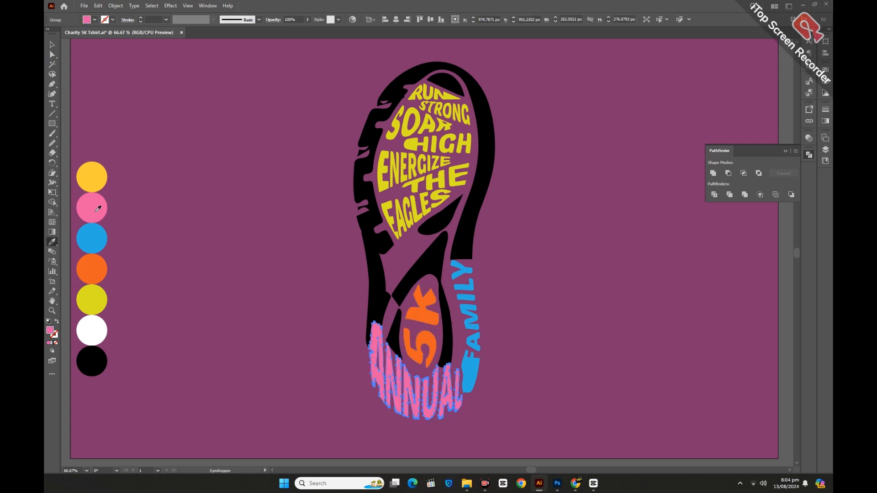
pyautogui.click(94, 362)
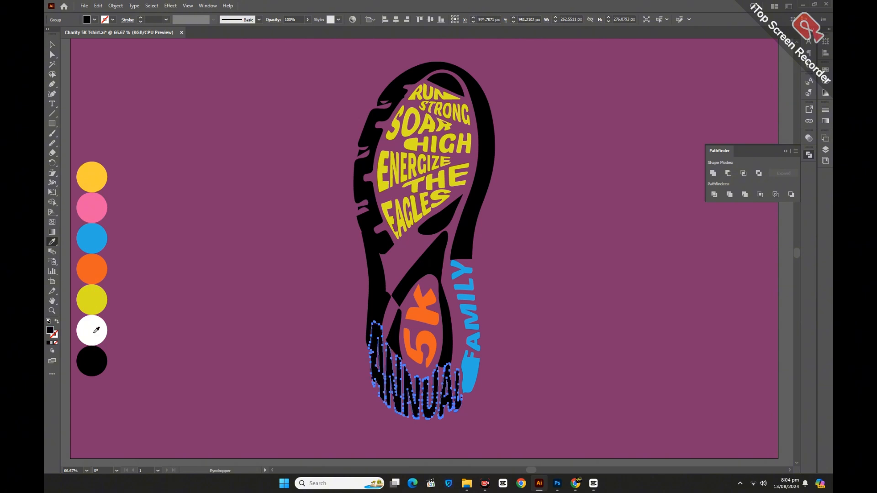
pyautogui.click(96, 330)
pyautogui.click(52, 44)
pyautogui.click(292, 274)
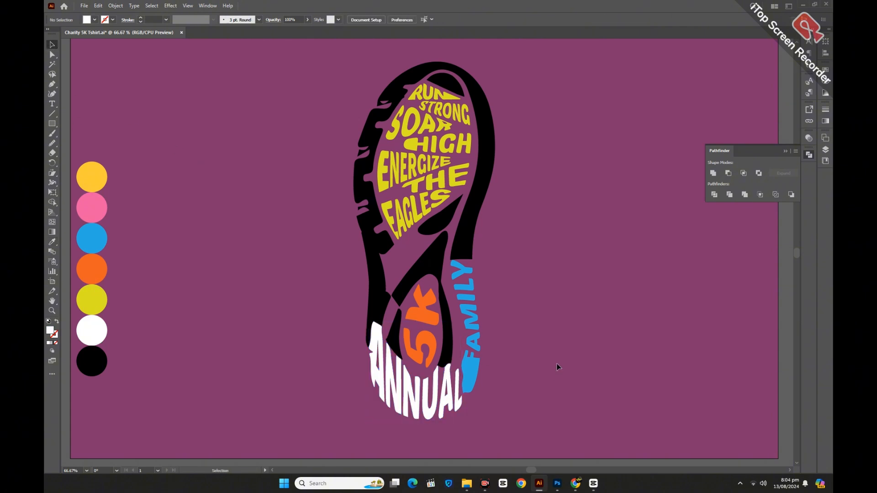
# Recolour the word FAMILY with the palette's pink
pyautogui.moveTo(491, 296); pyautogui.dragTo(474, 321)
pyautogui.press('i')
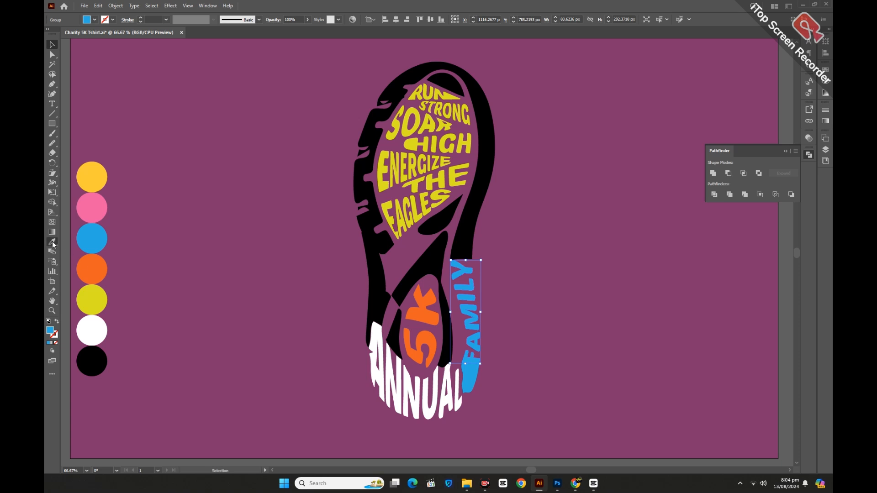
pyautogui.press('v')
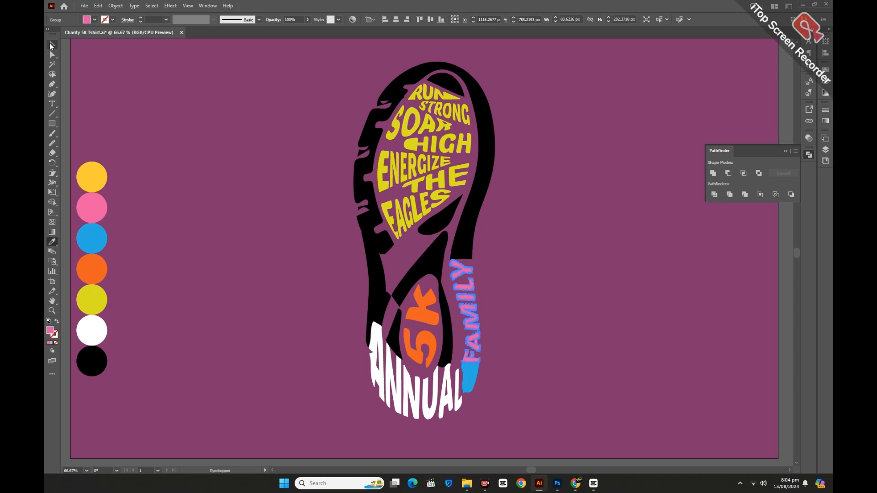
pyautogui.click(509, 444)
# Recolour the blue strip piece below FAMILY with the black of the sole
pyautogui.click(476, 388)
pyautogui.click(52, 242)
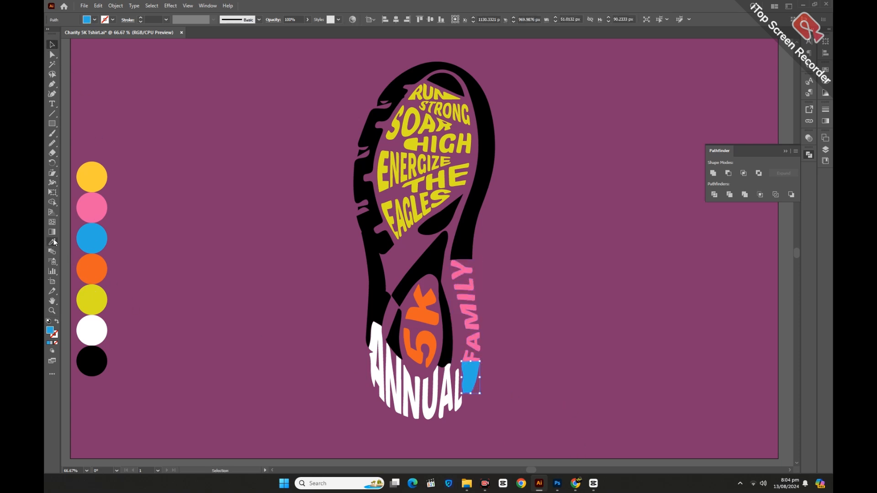
pyautogui.click(430, 254)
pyautogui.press('v')
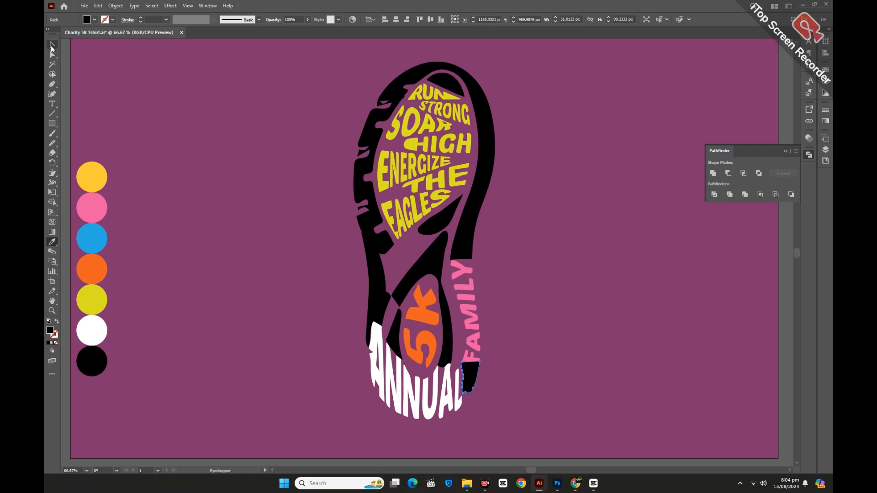
pyautogui.click(560, 451)
# Delete the cut black sliver directly below the letter F to leave a gap above the remaining strip piece
pyautogui.scroll(5, 482, 371)
pyautogui.click(485, 254)
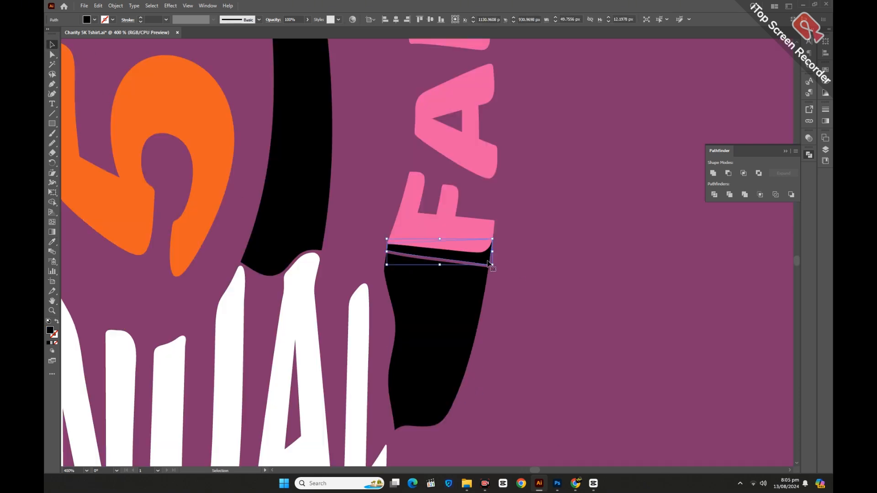
pyautogui.press('Delete')
# Smooth the edges and corners of the black strip piece below FAMILY with the Smooth tool
pyautogui.scroll(-2, 457, 347)
pyautogui.click(441, 315)
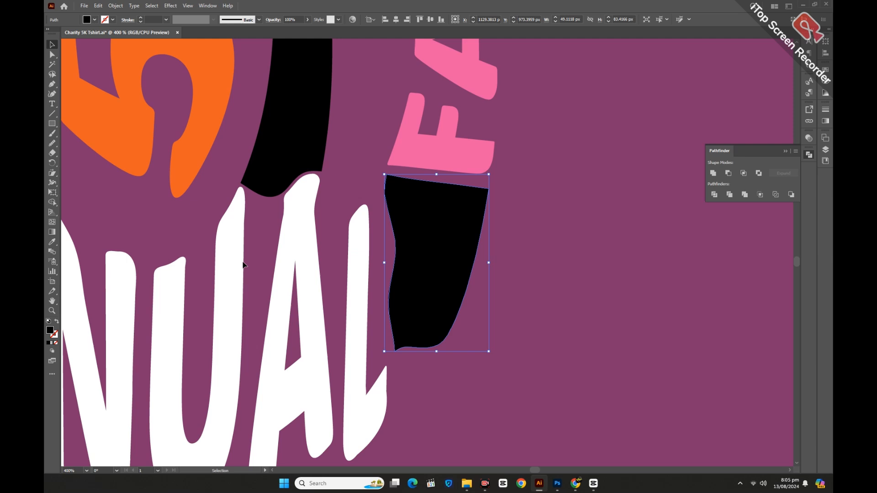
pyautogui.click(51, 143)
pyautogui.moveTo(400, 245)
pyautogui.mouseDown()
pyautogui.moveTo(396, 314)
pyautogui.moveTo(438, 338)
pyautogui.mouseUp()
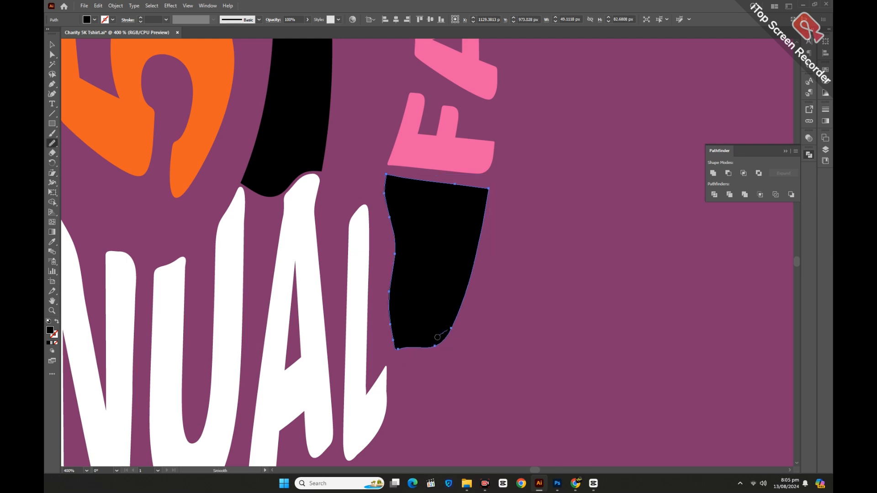
pyautogui.moveTo(395, 269)
pyautogui.mouseDown()
pyautogui.moveTo(387, 210)
pyautogui.moveTo(396, 222)
pyautogui.mouseUp()
pyautogui.moveTo(434, 180); pyautogui.dragTo(488, 187)
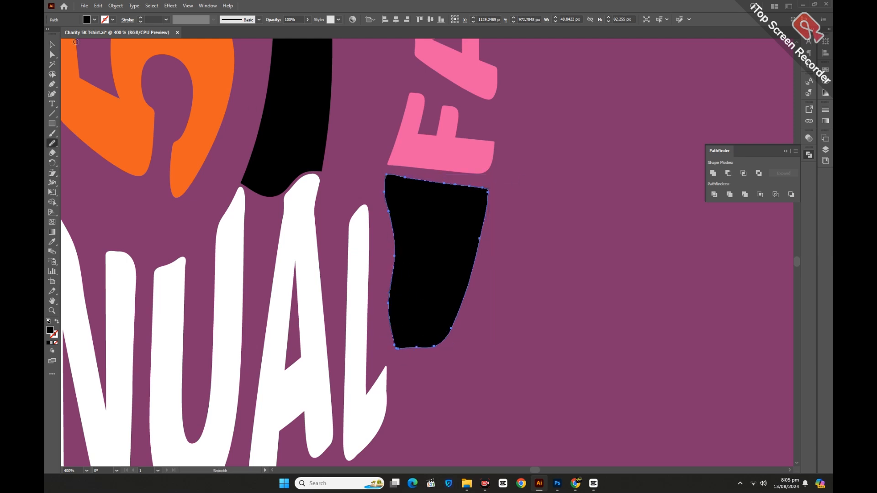
pyautogui.press('v')
pyautogui.hotkey('ctrl', 'shift', 'a')
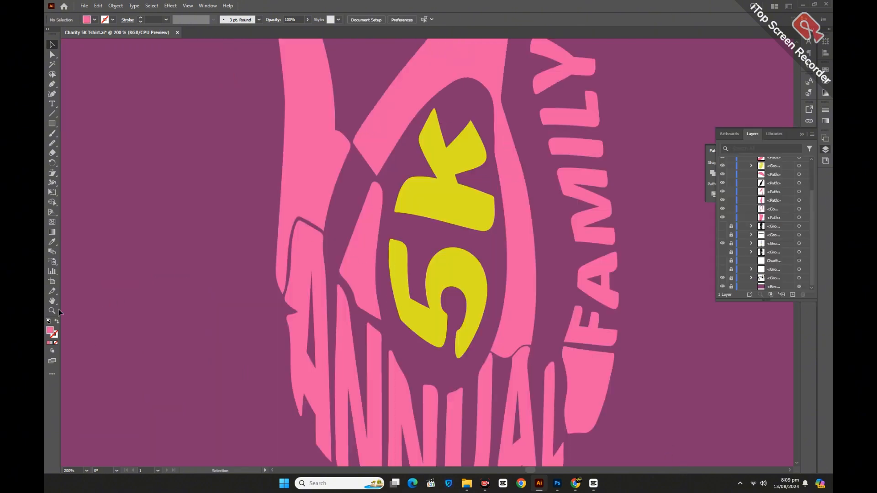
# Erase the lower edge of the pink sole piece above the first A of ANNUAL to widen the gap between them
pyautogui.click(314, 199)
pyautogui.hotkey('shift', 'e')
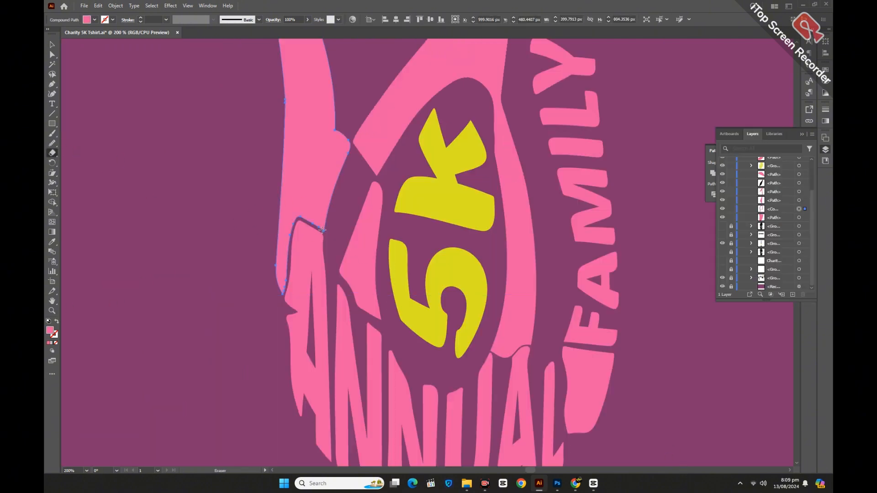
pyautogui.press(']')
pyautogui.moveTo(323, 237)
pyautogui.mouseDown()
pyautogui.moveTo(306, 228)
pyautogui.moveTo(299, 235)
pyautogui.moveTo(286, 304)
pyautogui.mouseUp()
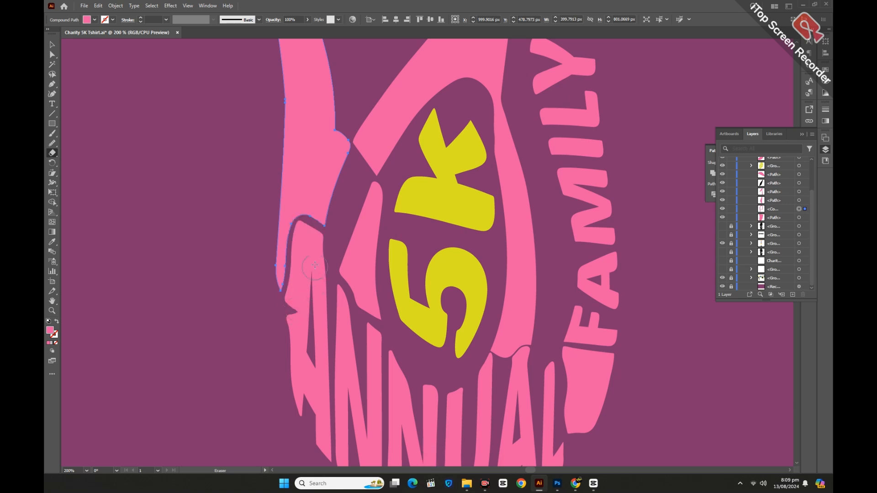
pyautogui.press('[')
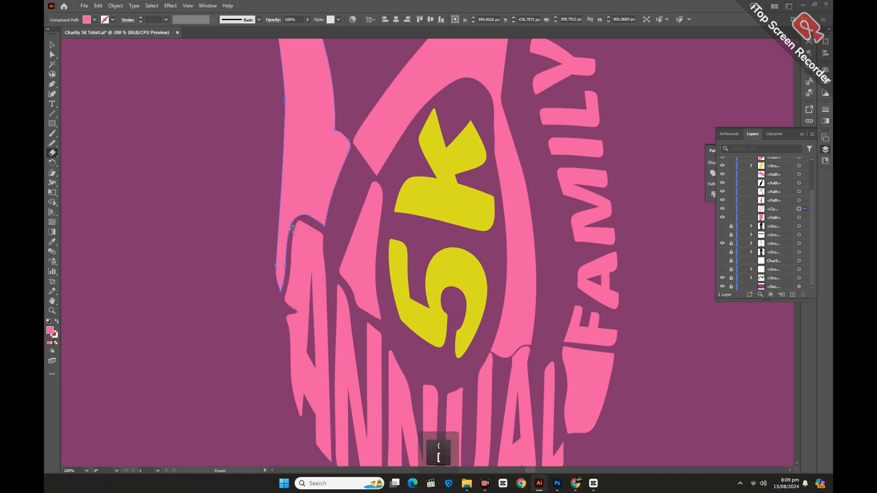
pyautogui.moveTo(294, 223)
pyautogui.mouseDown()
pyautogui.moveTo(328, 231)
pyautogui.moveTo(290, 247)
pyautogui.moveTo(282, 292)
pyautogui.moveTo(293, 223)
pyautogui.moveTo(314, 217)
pyautogui.moveTo(333, 229)
pyautogui.mouseUp()
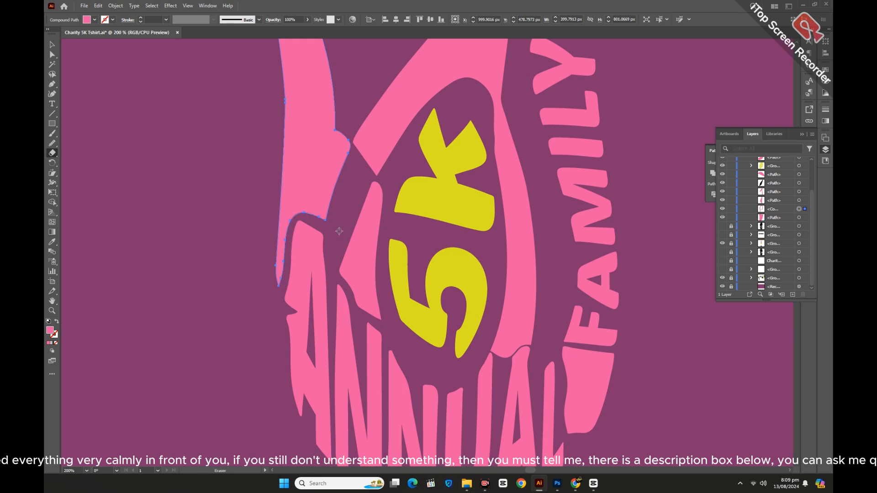
pyautogui.press('a')
pyautogui.click(332, 230)
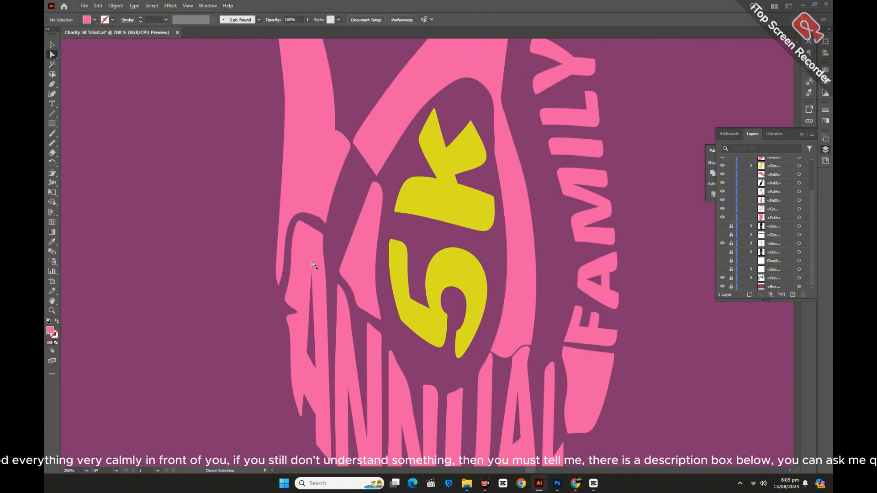
# Erase the upper edge of the pink strip piece below FAMILY to widen the gap under the letter F
pyautogui.click(52, 45)
pyautogui.hotkey('ctrl', '-')
pyautogui.hotkey('ctrl', '-')
pyautogui.hotkey('ctrl', '-')
pyautogui.hotkey('ctrl', '-')
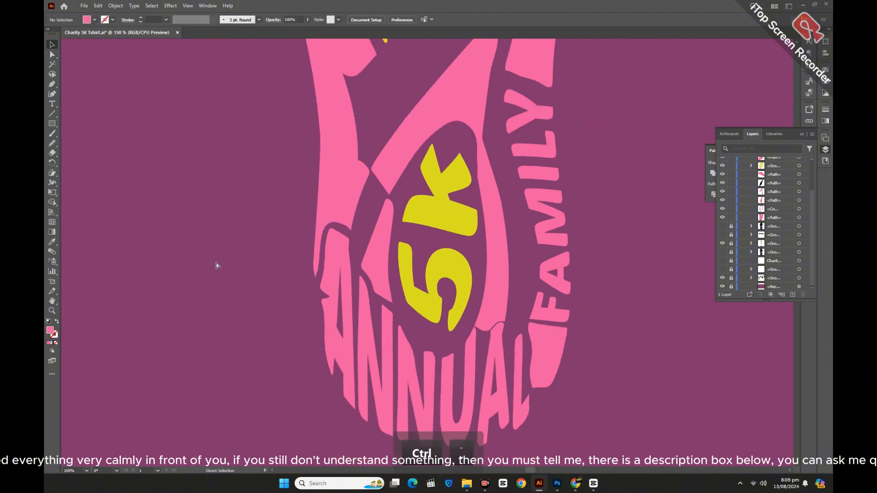
pyautogui.scroll(2, 553, 245)
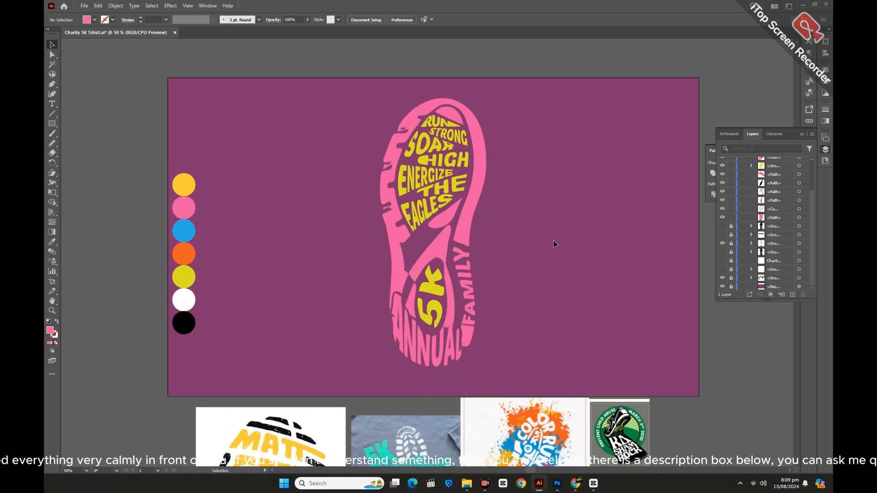
pyautogui.click(51, 311)
pyautogui.click(479, 330)
pyautogui.click(422, 263)
pyautogui.click(421, 264)
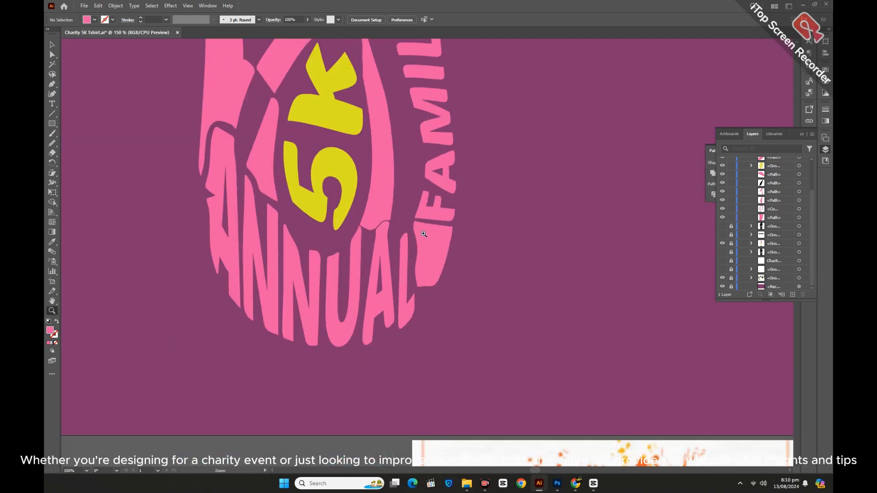
pyautogui.click(421, 264)
pyautogui.click(51, 45)
pyautogui.click(443, 277)
pyautogui.hotkey('shift', 'e')
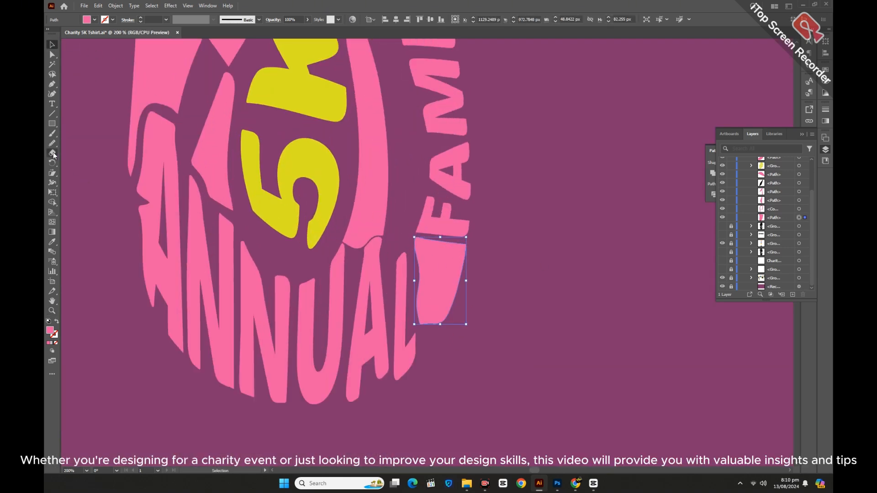
pyautogui.moveTo(406, 238); pyautogui.dragTo(553, 255)
pyautogui.hotkey('ctrl', '-')
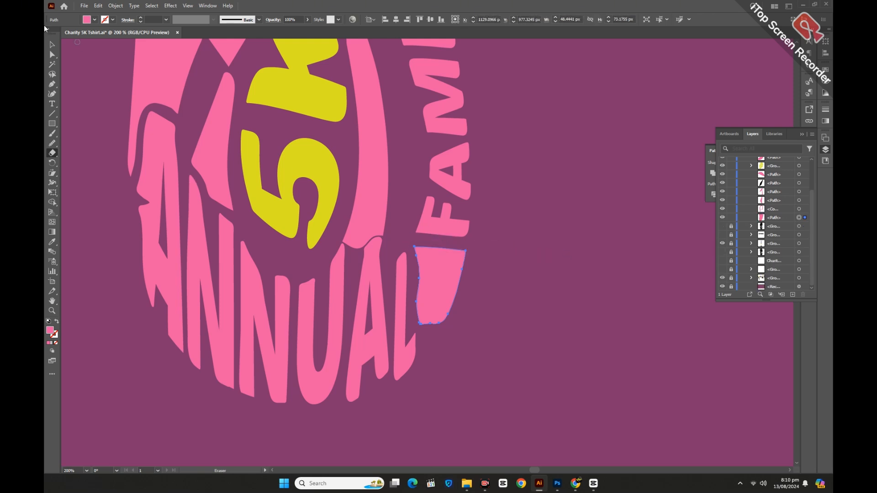
pyautogui.keyDown('ctrl'); pyautogui.click(100, 85); pyautogui.keyUp('ctrl')
# Set a duplicate of the whole shoe print beside the original and recolour the duplicate with the palette's white
pyautogui.hotkey('ctrl', '-')
pyautogui.hotkey('ctrl', '-')
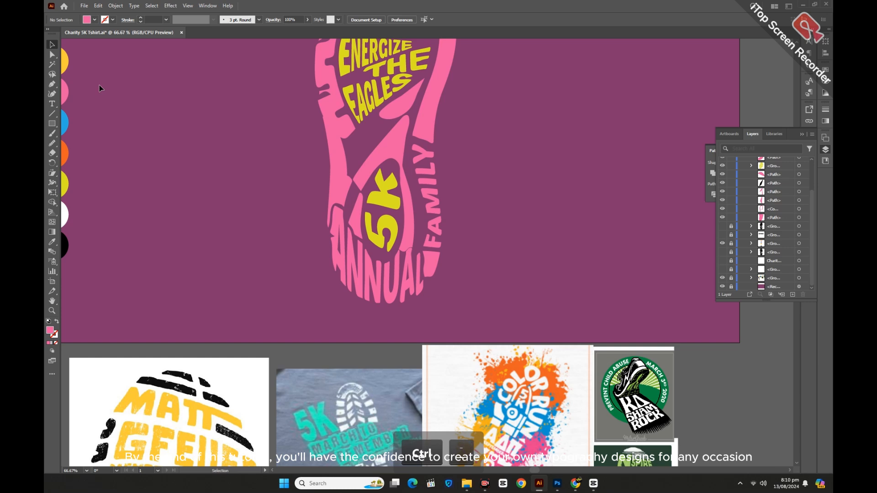
pyautogui.scroll(3, 100, 85)
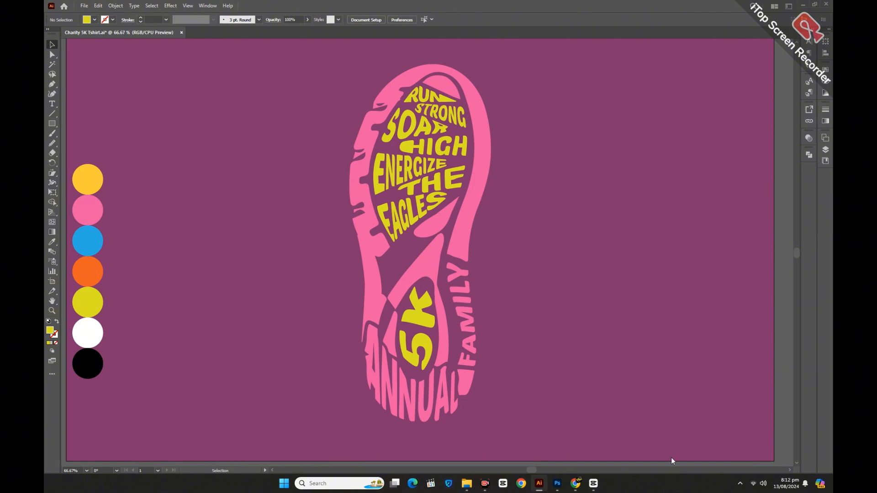
pyautogui.moveTo(426, 293); pyautogui.dragTo(484, 275)
pyautogui.press('i')
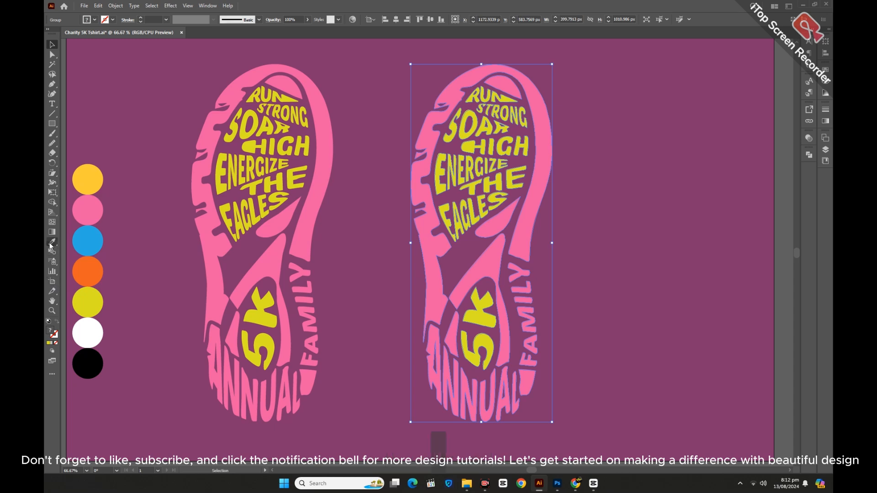
pyautogui.click(96, 330)
pyautogui.press('v')
pyautogui.click(153, 281)
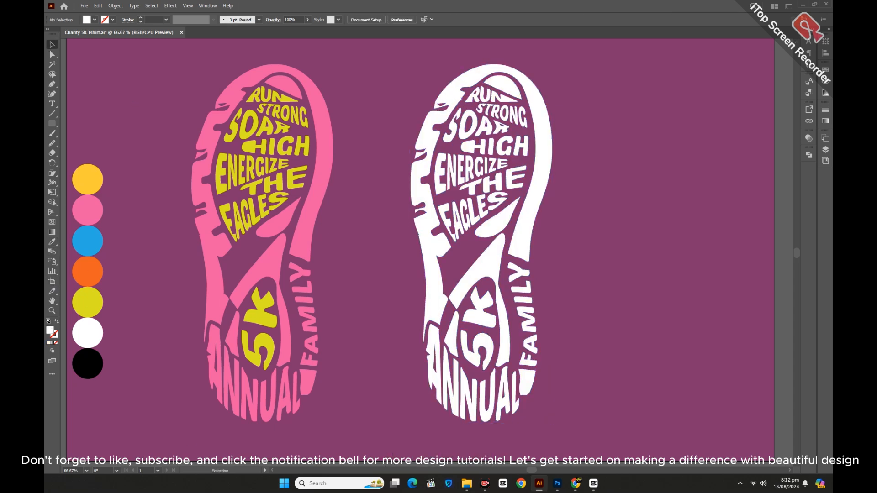